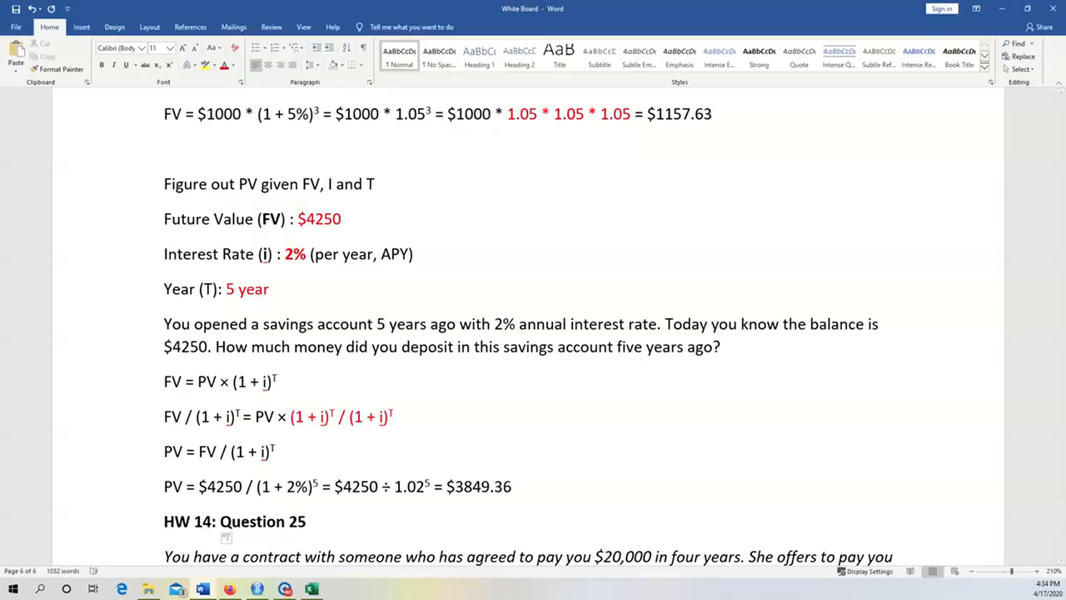
Switch to the PVFV workbook in Excel and enter the heading PV in cell D2.
key(alt+Tab)
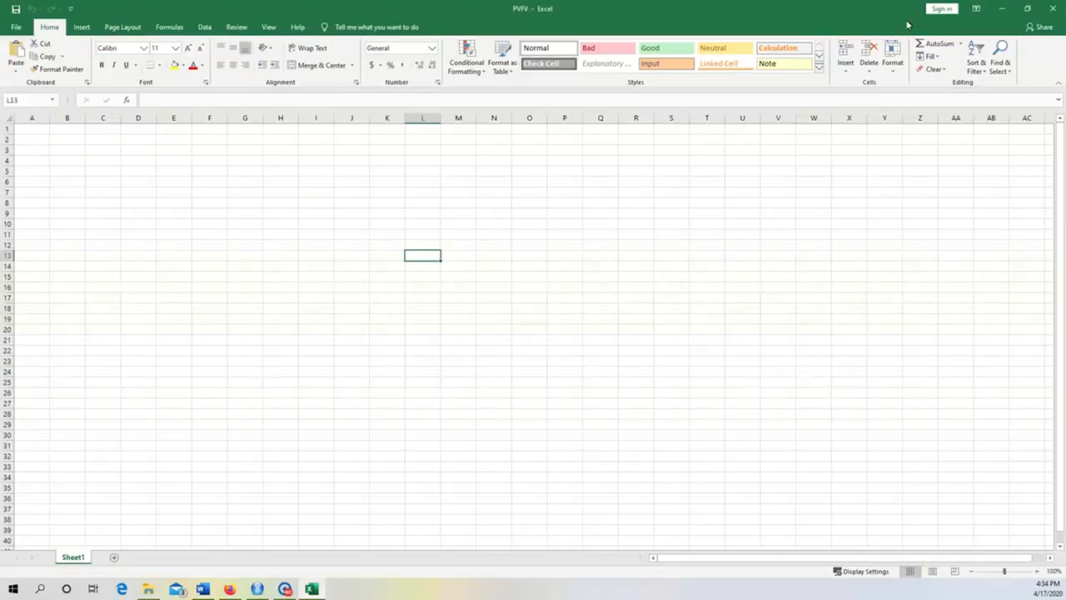
click(316, 329)
click(138, 140)
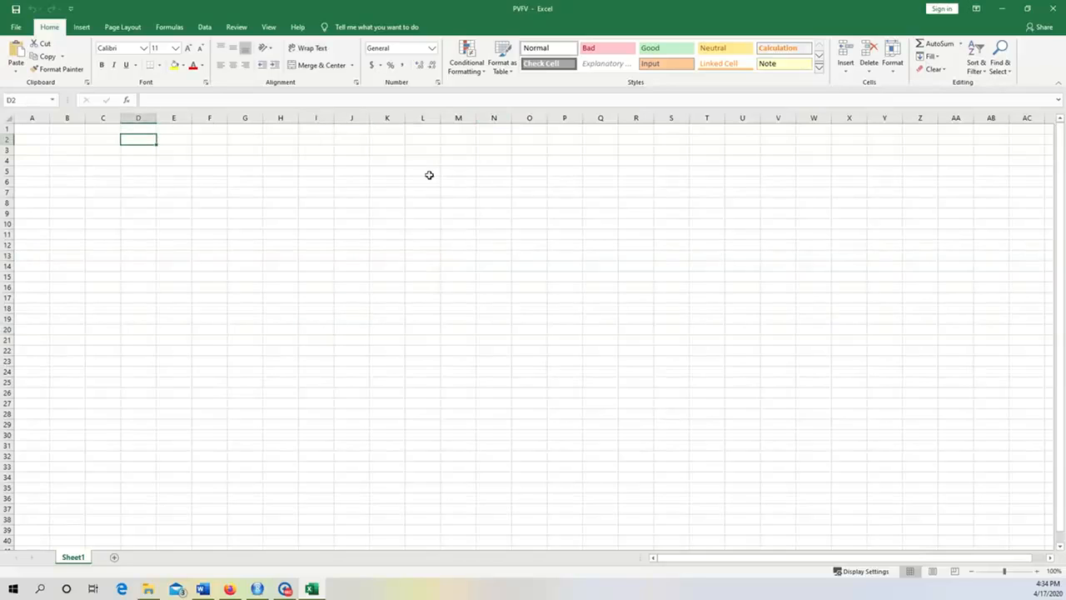
text(PV)
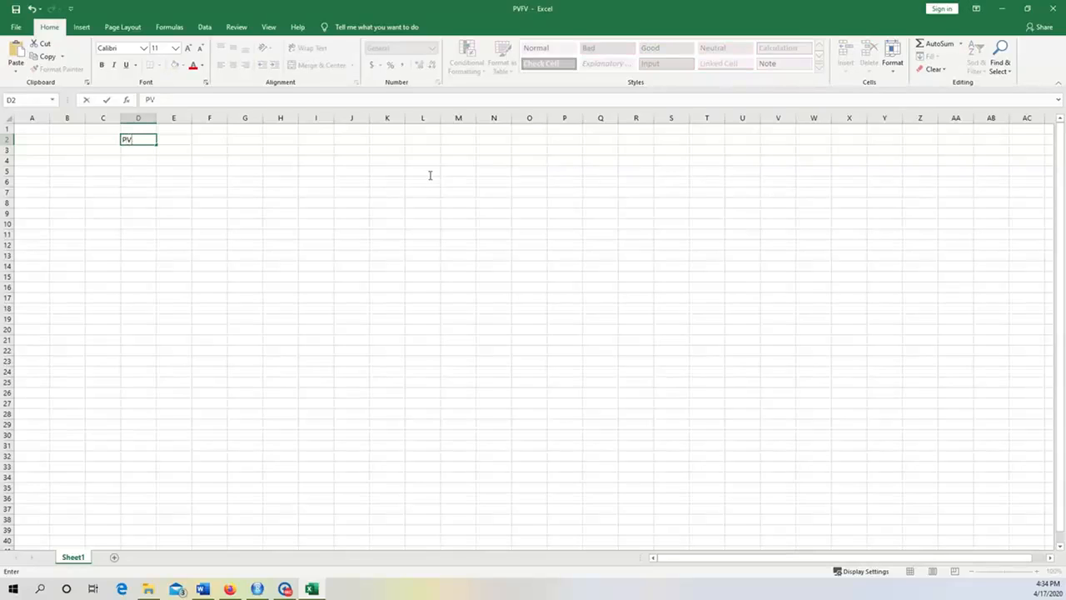
key(Tab)
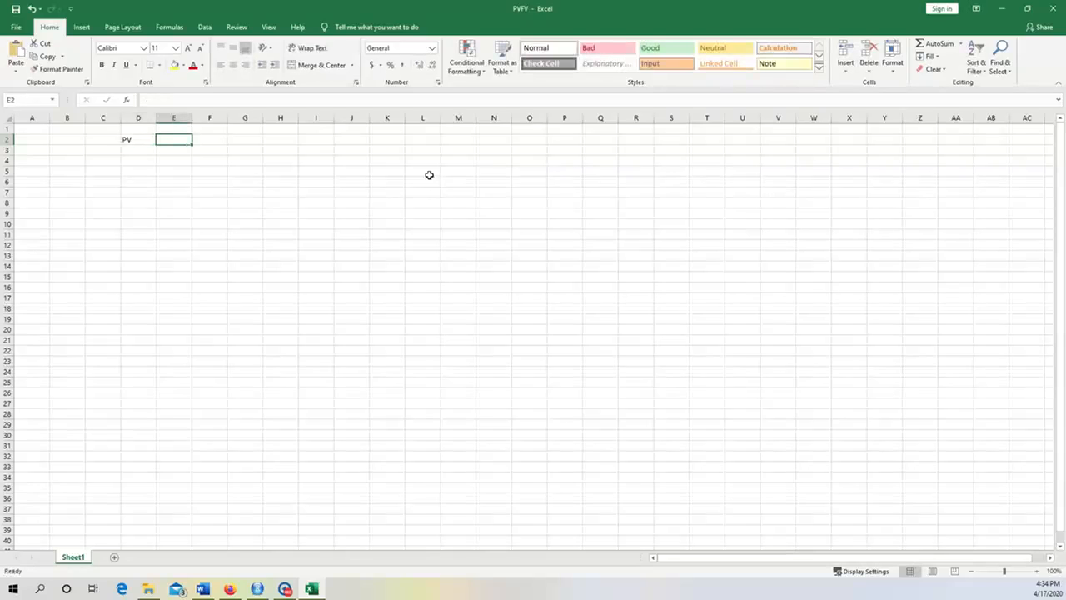
Enter the heading I in cell E2, beside PV.
text(()
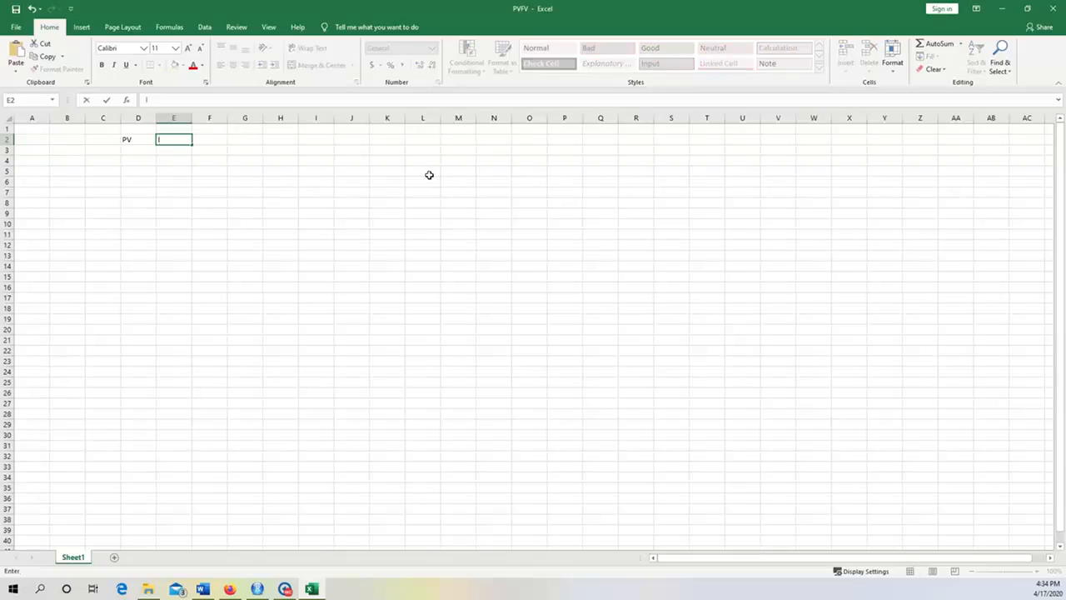
text(nterest)
key(BackSpace)
key(BackSpace)
key(BackSpace)
key(BackSpace)
key(BackSpace)
key(BackSpace)
click(316, 255)
click(174, 129)
key(Down)
key(Right)
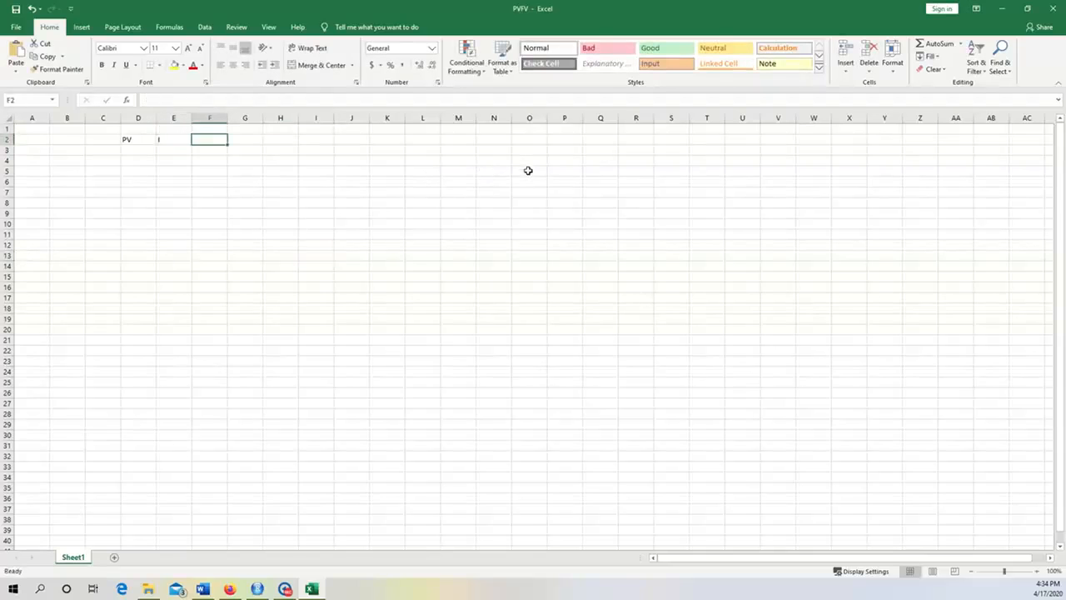
Enter the heading T in F2 and FV in H2, leaving G2 empty.
text(T)
key(Right)
key(Right)
text(FV)
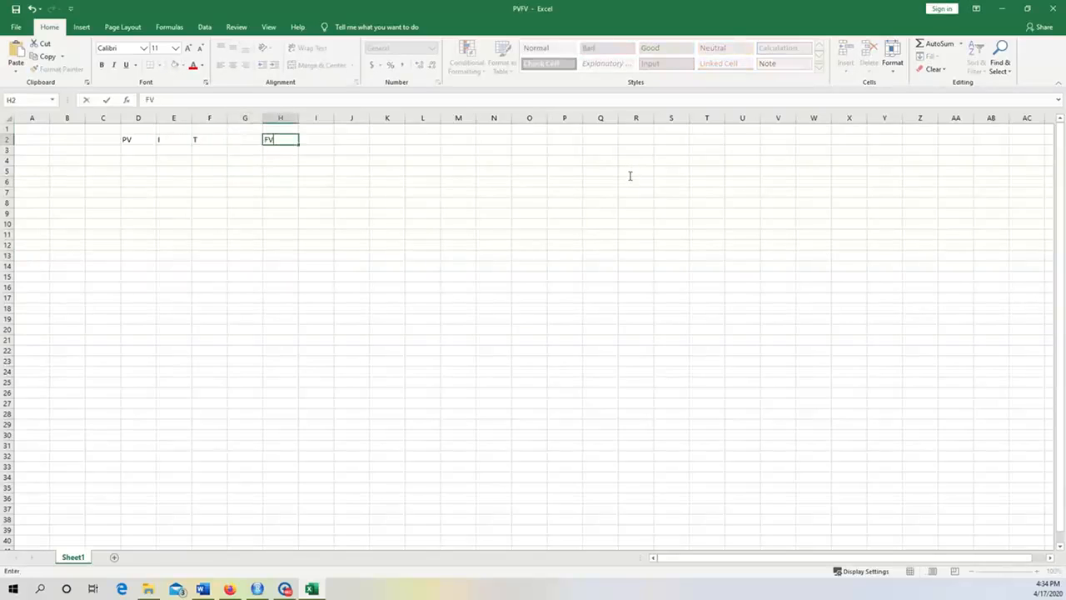
click(352, 234)
Center the headings across D2:H2.
key(Left)
key(Left)
key(Left)
key(Left)
key(Left)
key(Left)
key(Up)
key(Up)
key(Up)
key(Up)
key(Up)
key(Up)
key(Up)
key(Up)
key(Up)
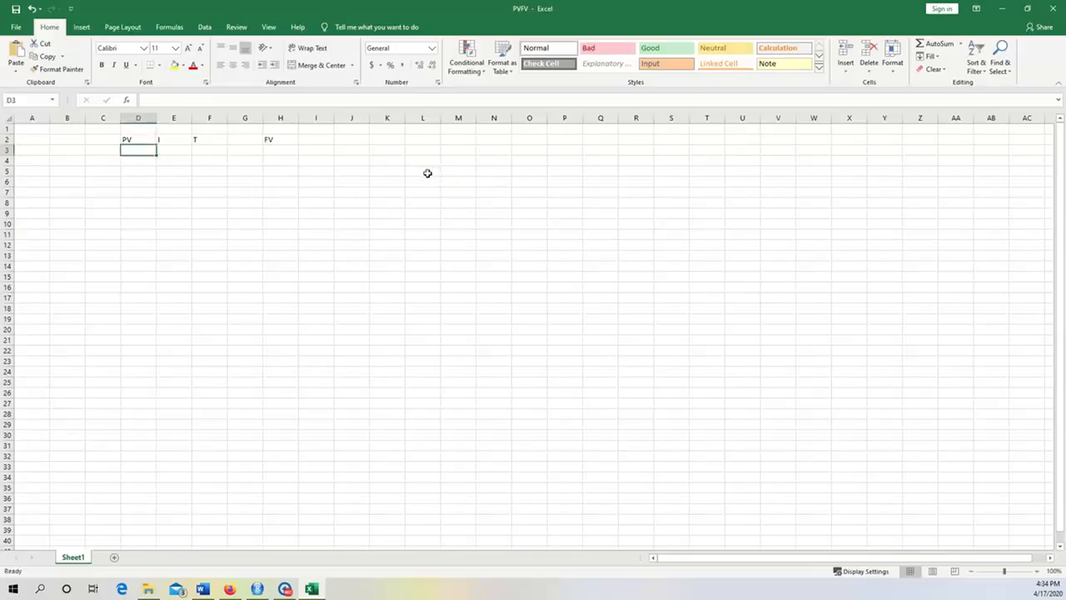
key(shift+Right)
key(shift+Right)
key(shift+Right)
key(shift+Right)
click(233, 65)
Enter 1000 under PV in D3 and apply the dollar Accounting format to it.
click(422, 266)
key(Left)
key(Left)
key(Left)
key(Left)
key(Left)
key(Up)
key(Up)
key(Up)
key(Up)
key(Up)
key(Up)
key(Up)
key(Up)
key(Up)
key(Up)
key(Up)
key(Left)
key(Left)
key(Left)
text(1000)
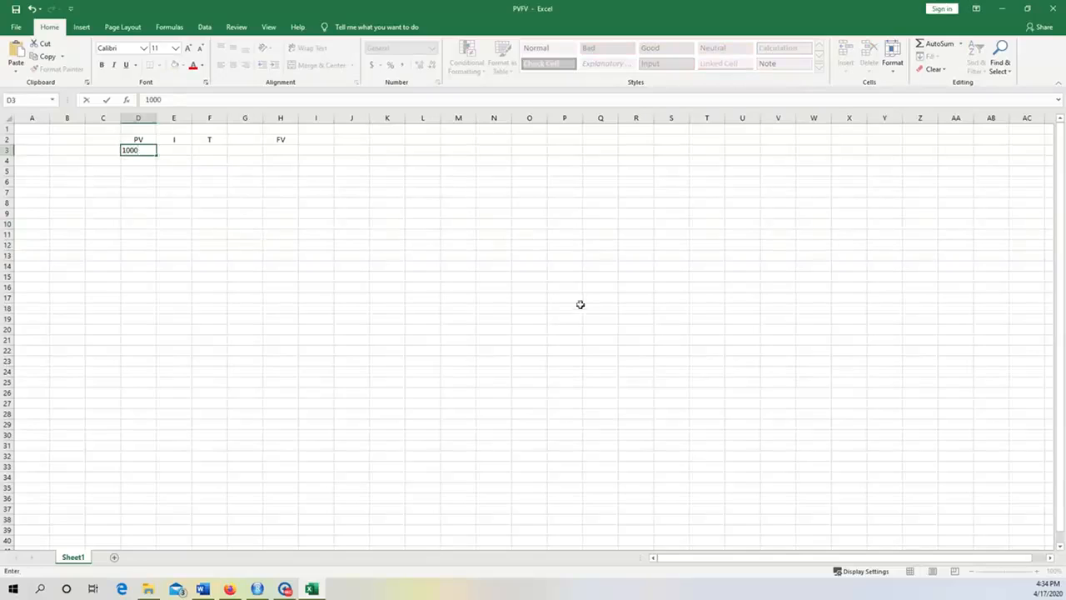
click(245, 244)
click(138, 150)
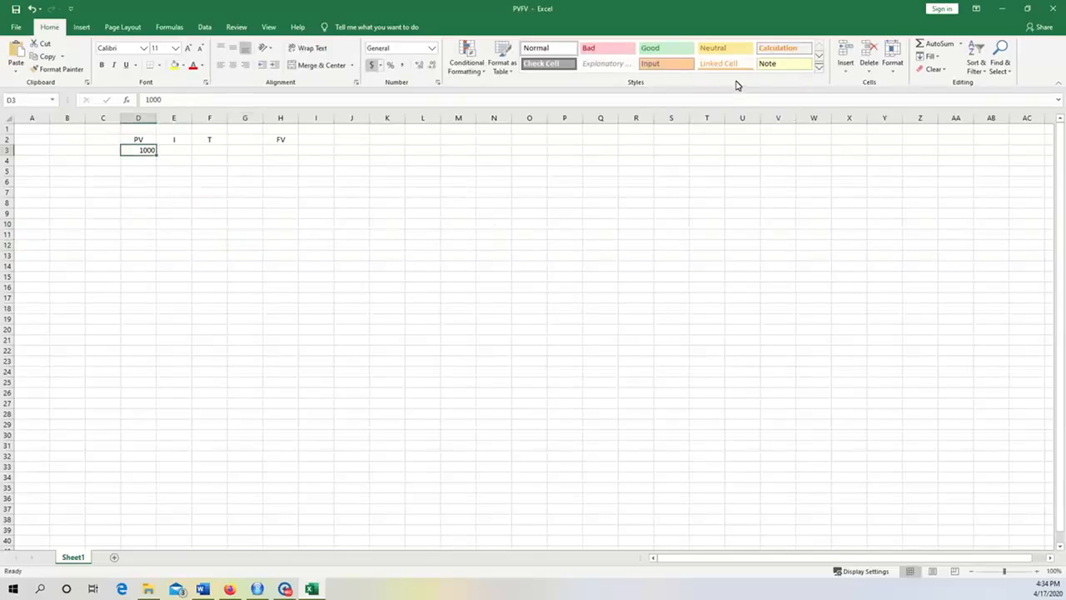
click(371, 65)
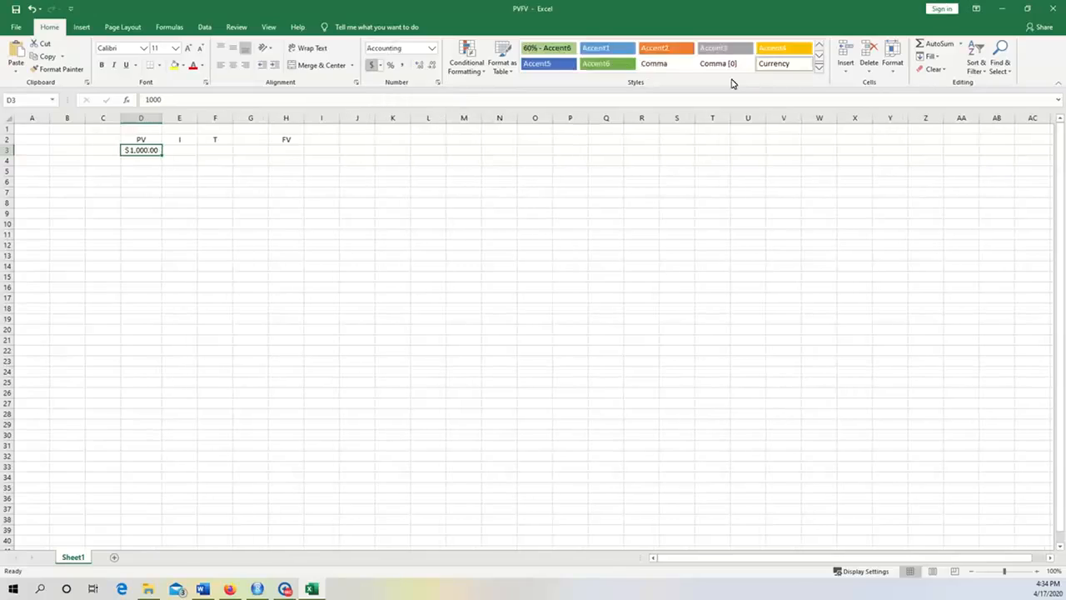
Apply the percentage format to E3 and enter 3% as the interest rate.
click(285, 319)
click(179, 150)
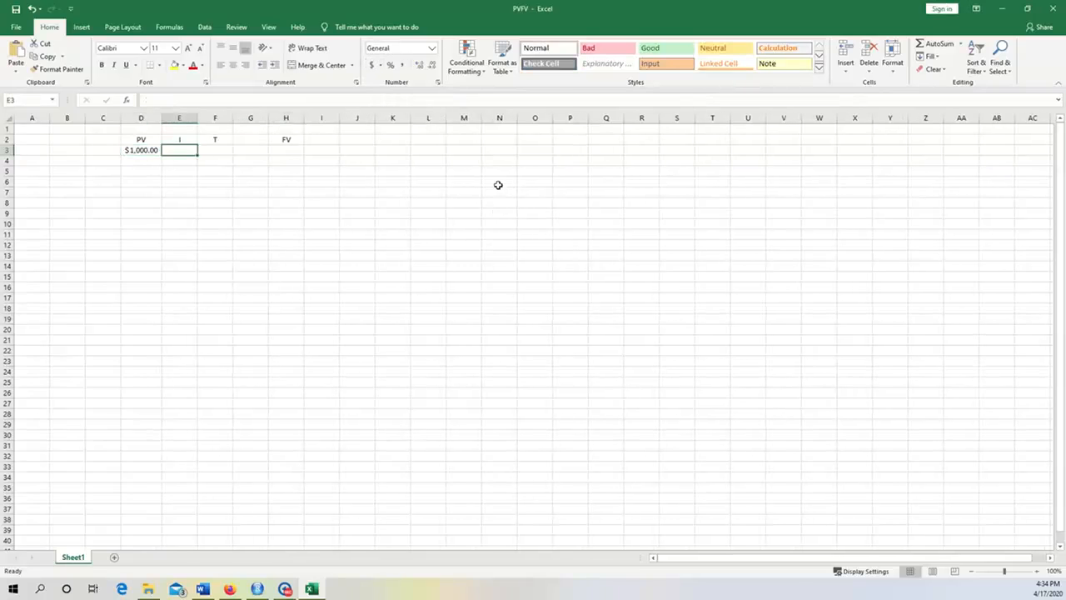
text(3)
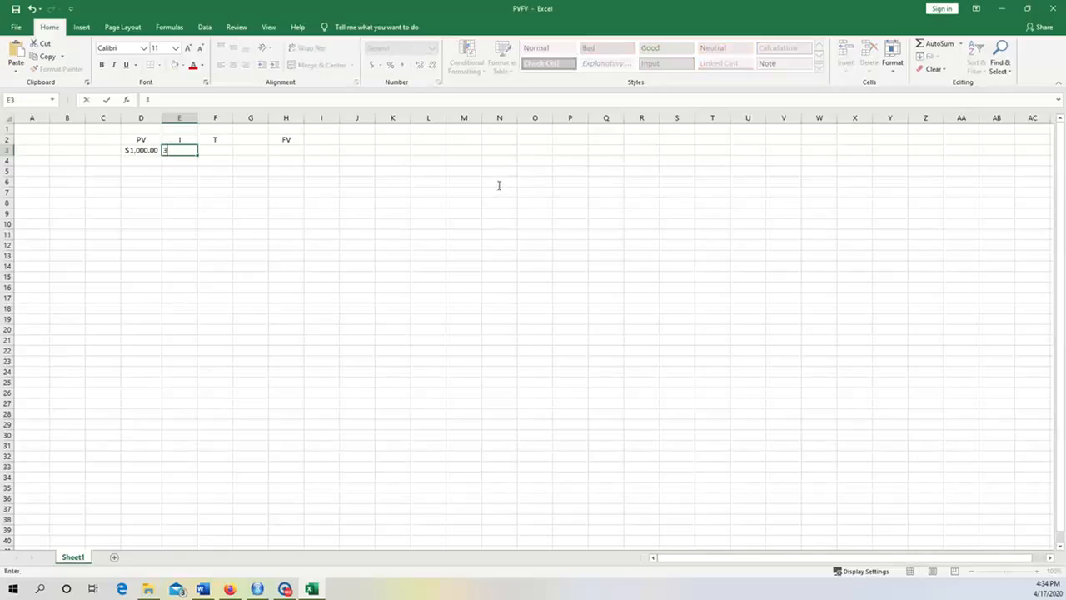
click(250, 171)
click(179, 149)
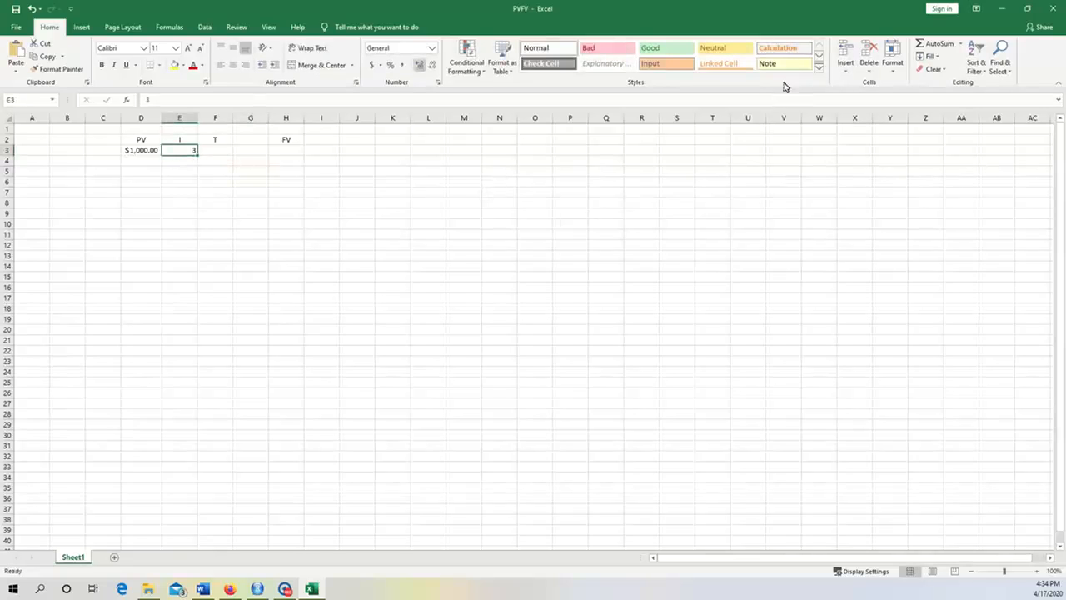
click(390, 65)
text(3)
click(249, 171)
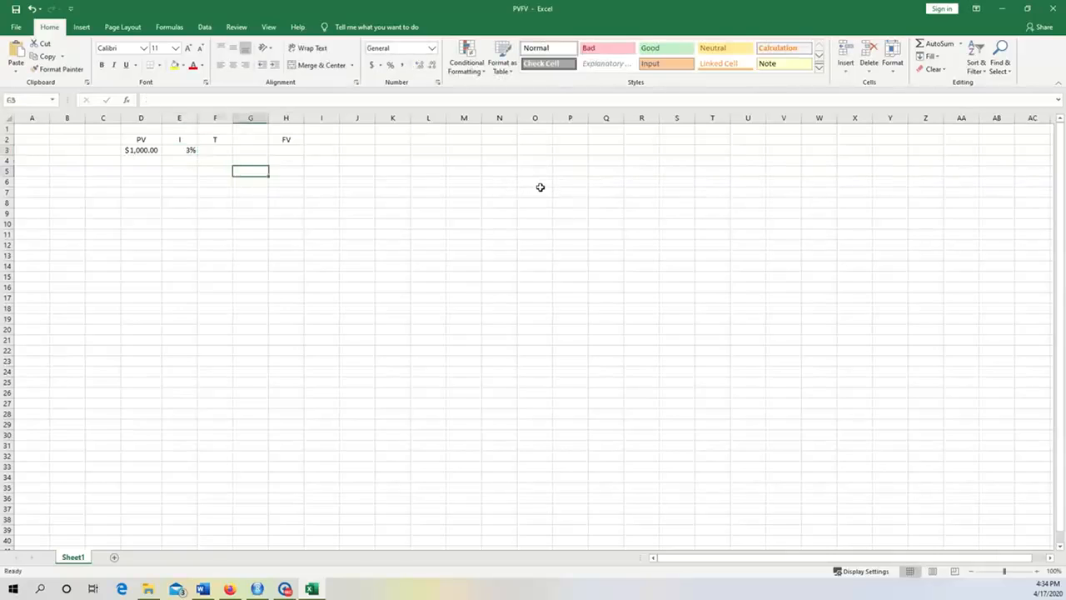
Enter 5 as the number of years under T in F3.
key(Left)
text(5)
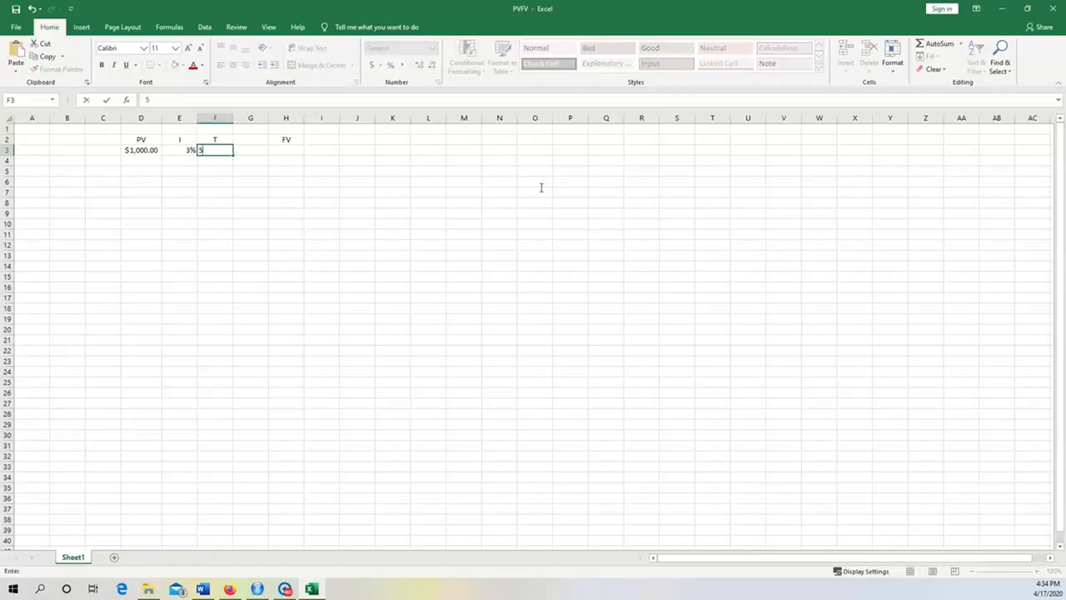
click(286, 214)
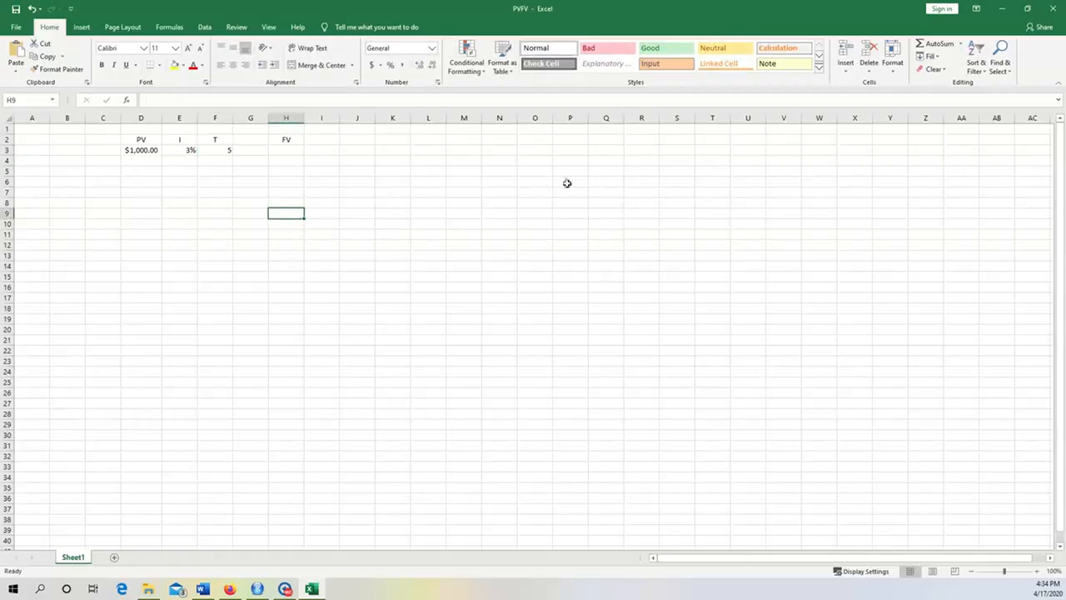
Review the PV, I and T values in row 3 and the empty FV cell H3.
key(Up)
key(Up)
key(Up)
key(Up)
key(Up)
key(Up)
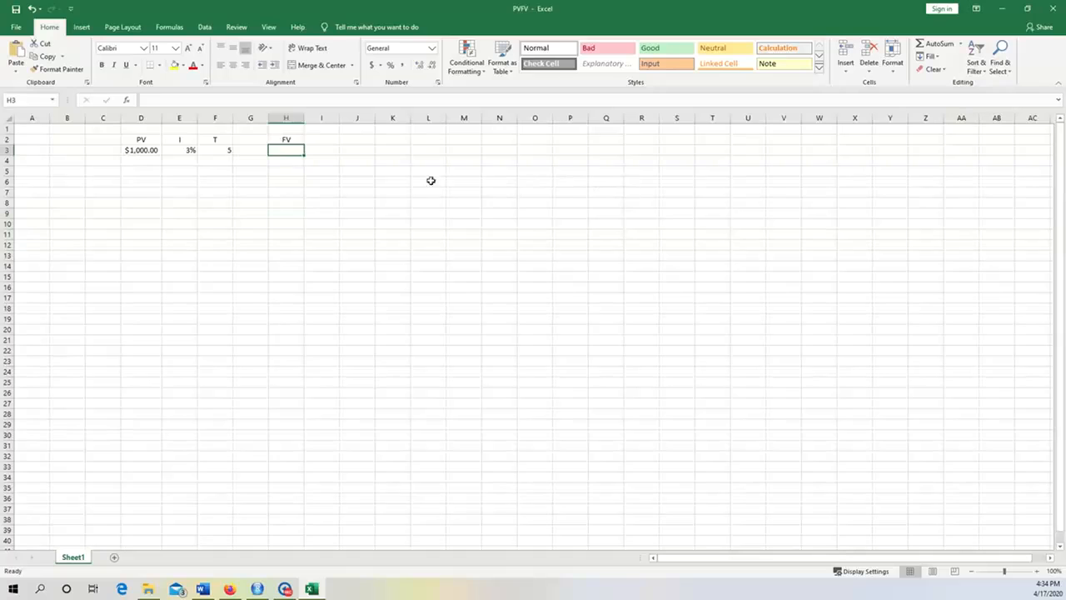
key(Left)
key(Left)
key(Left)
key(Left)
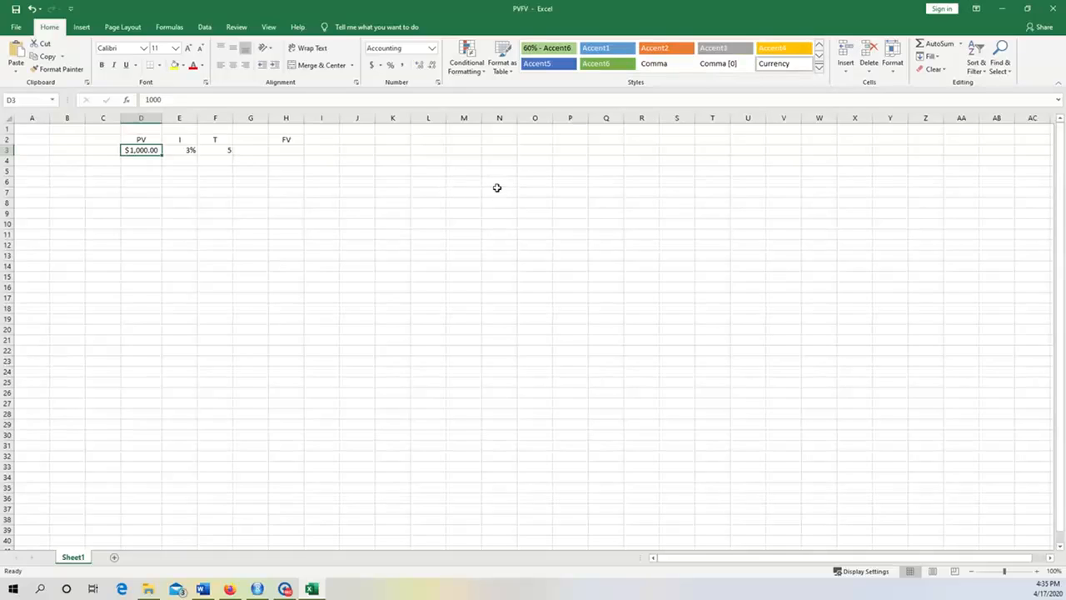
key(Right)
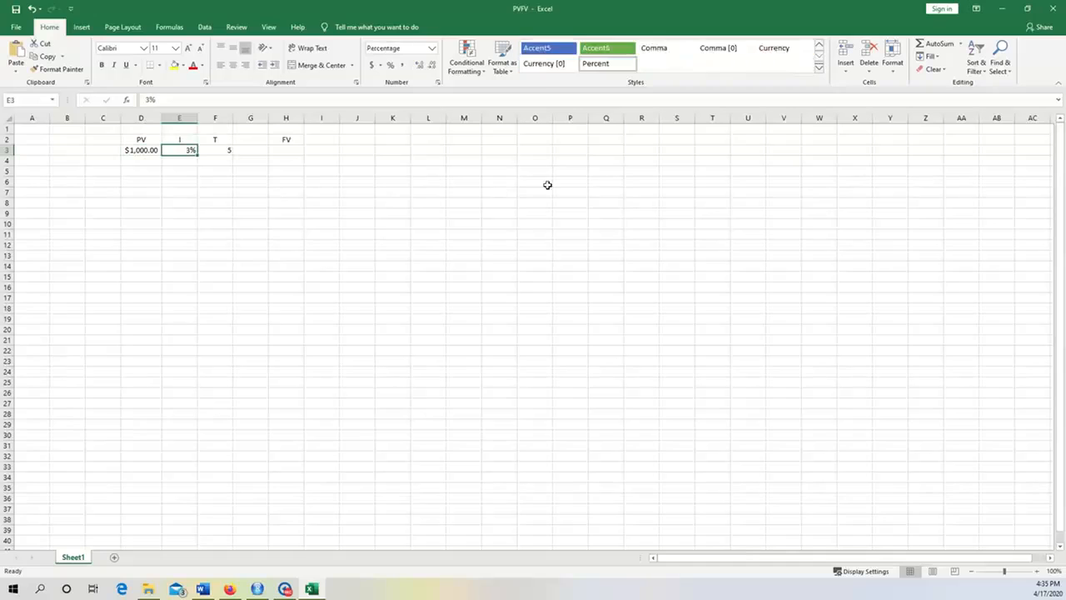
key(Right)
key(Right)
key(Right)
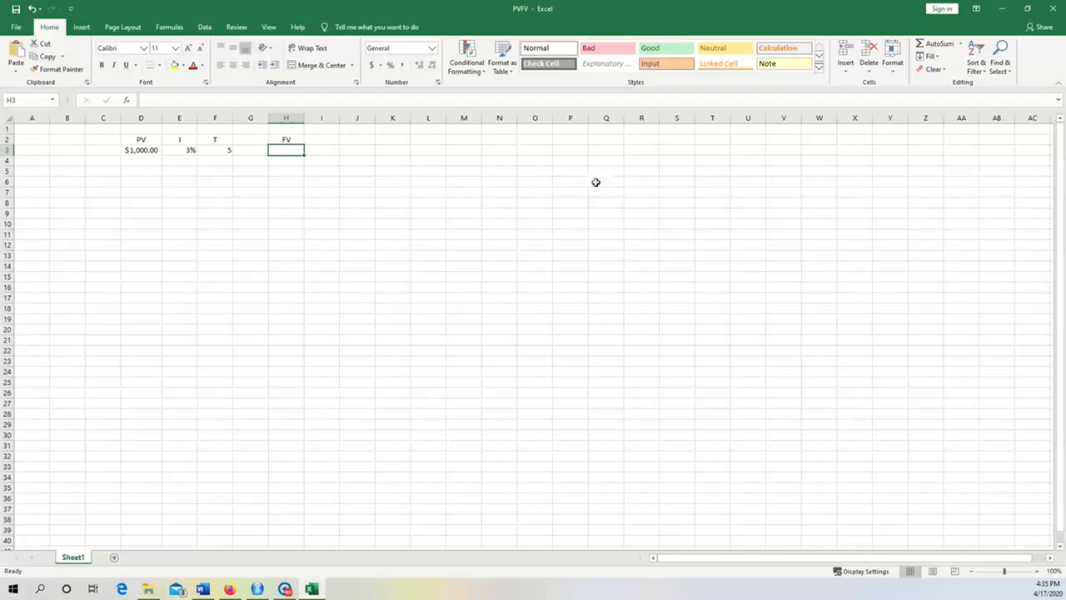
Calculate the compounding factor in G3 with the formula =(1+E3)^F3.
key(Left)
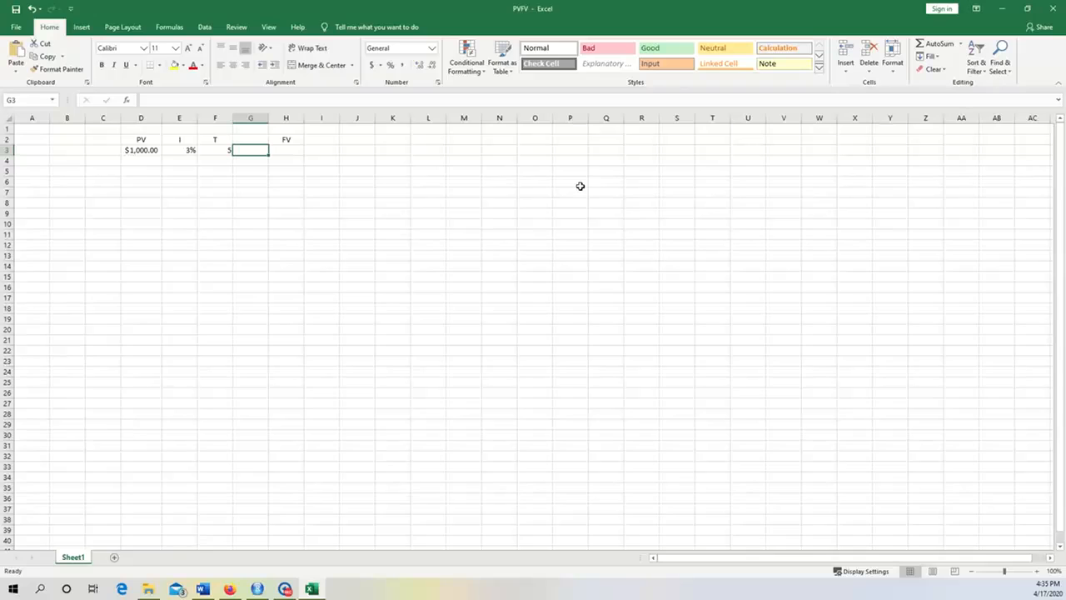
text(=(1+)
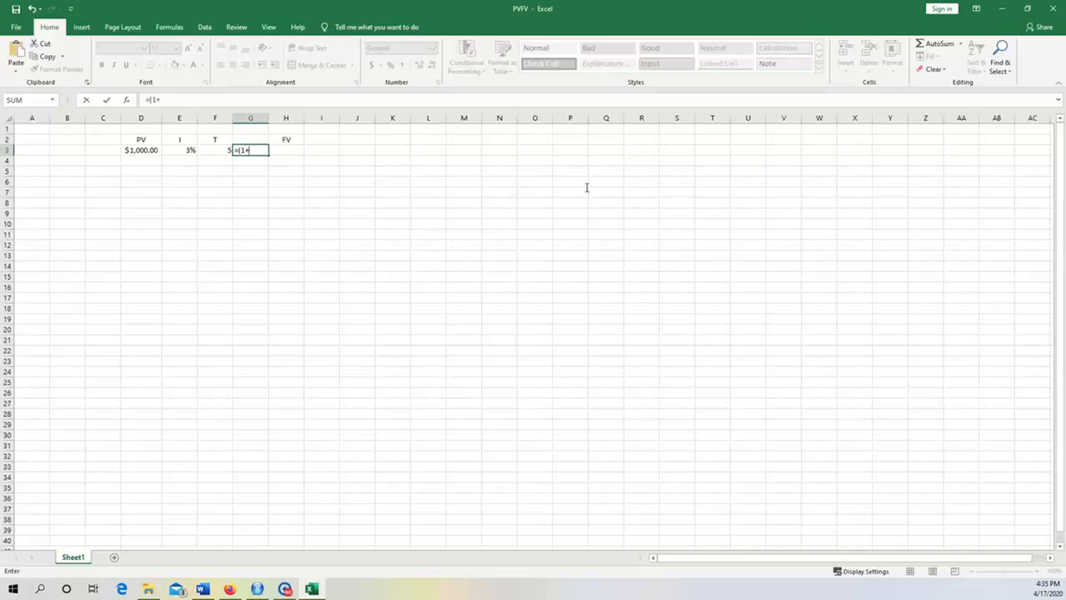
key(Left)
key(Left)
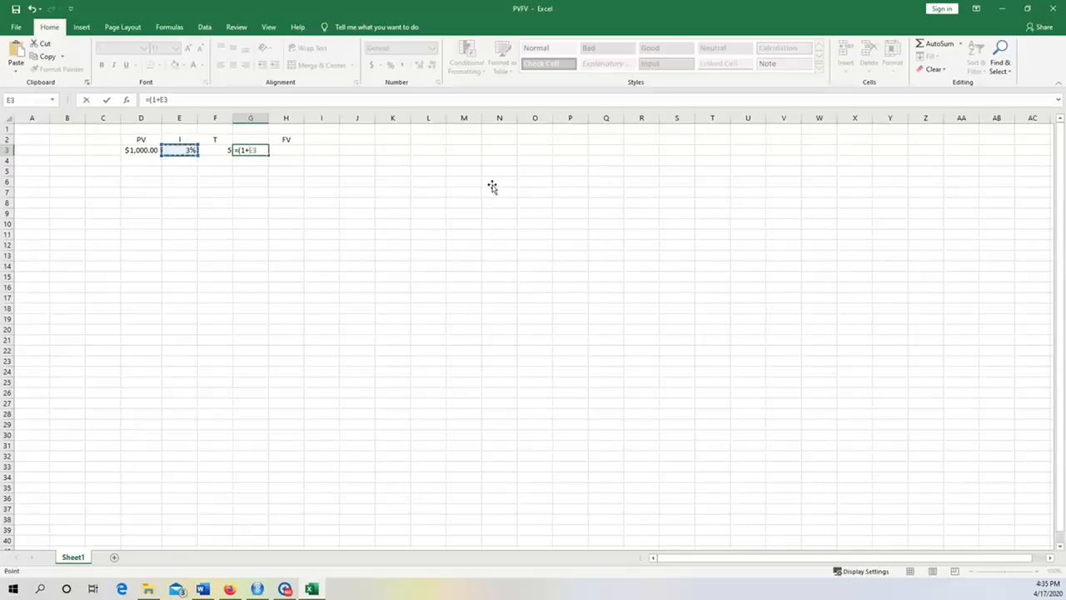
text()F3)
key(Return)
Enter the heading FACTOR in G2 above the calculated factor.
key(Up)
key(Up)
text(FA)
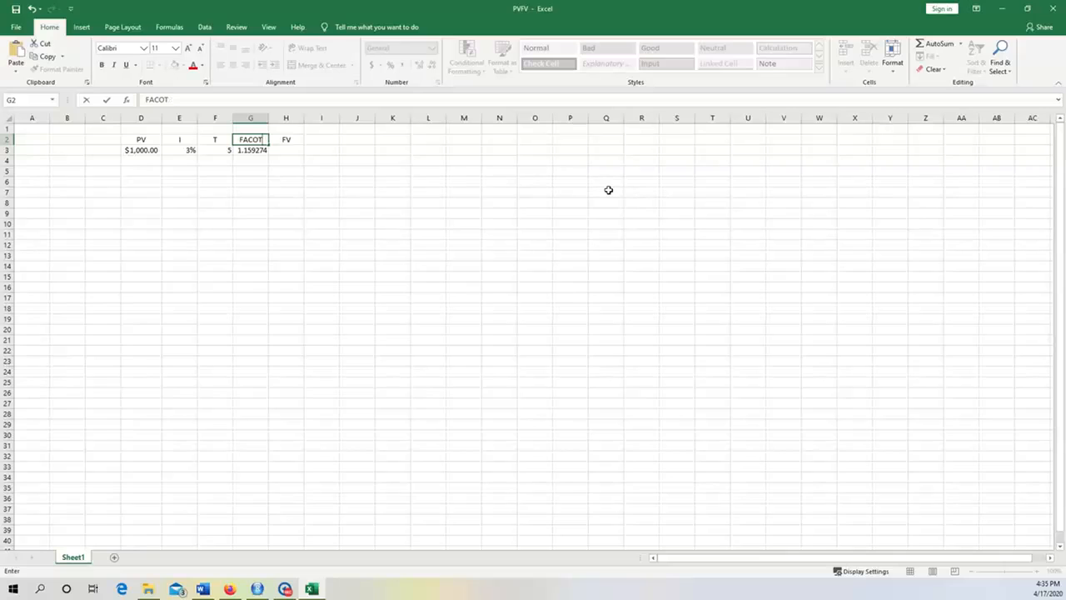
key(BackSpace)
key(BackSpace)
text(TOR)
click(322, 224)
Calculate the future value in H3 with the formula =D3*G3.
key(Left)
key(ctrl+Up)
key(Down)
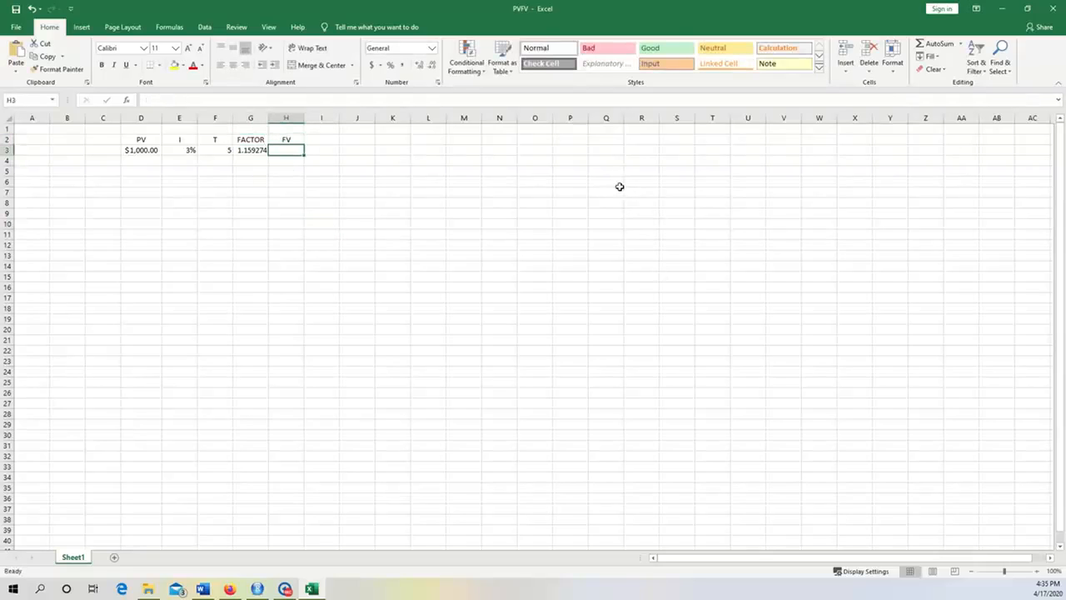
text(=)
key(Left)
key(Left)
key(Left)
key(Left)
text(*)
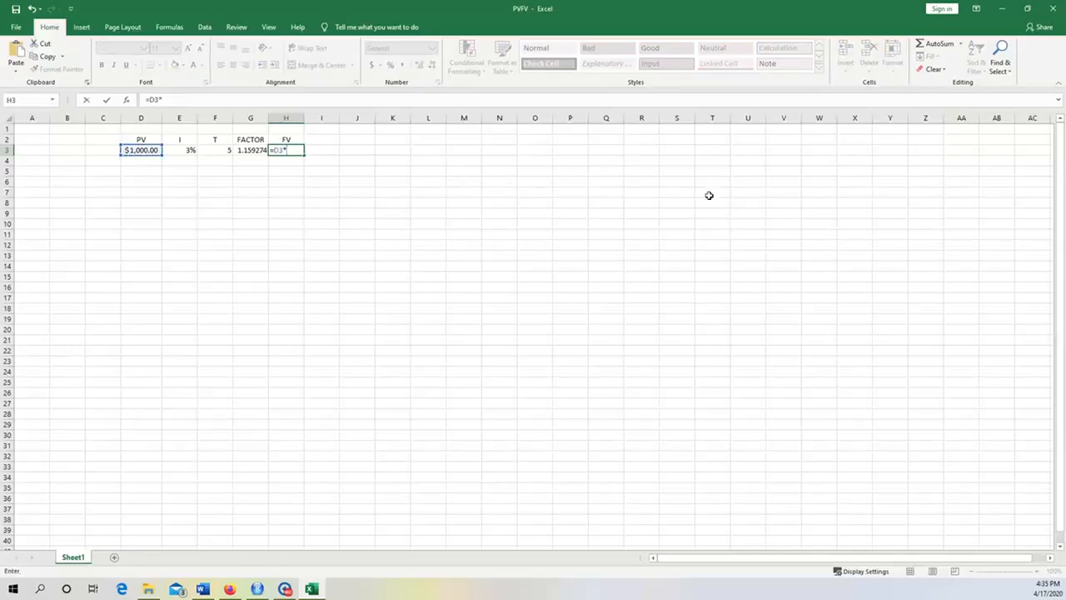
key(Left)
key(Return)
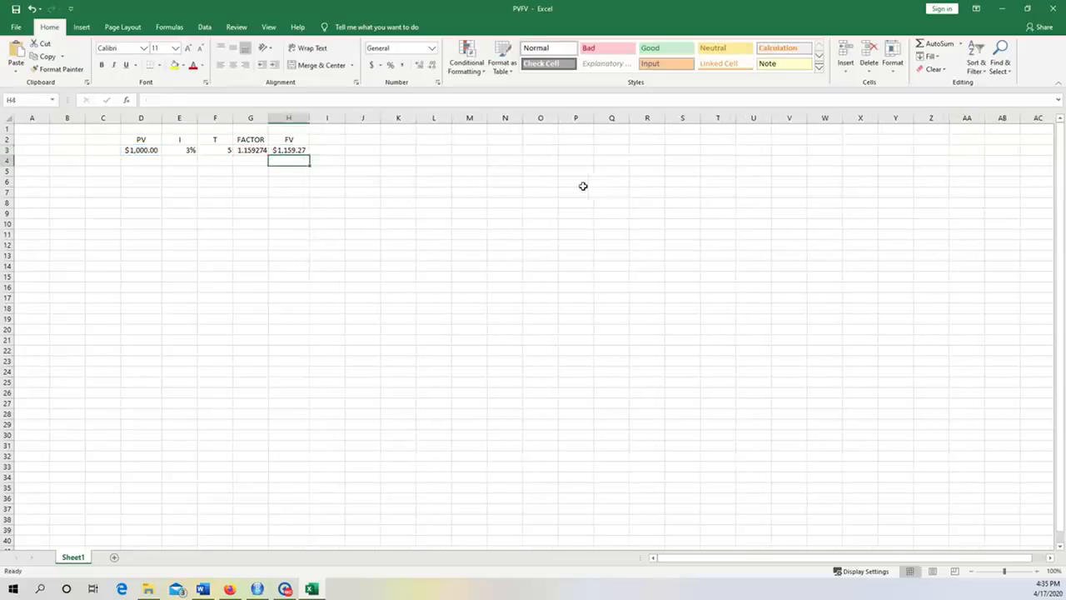
Examine the future value formula in H3 and the present value it uses in D3.
key(Down)
key(Down)
key(Right)
key(Right)
key(Left)
key(Left)
key(Up)
key(Up)
key(Up)
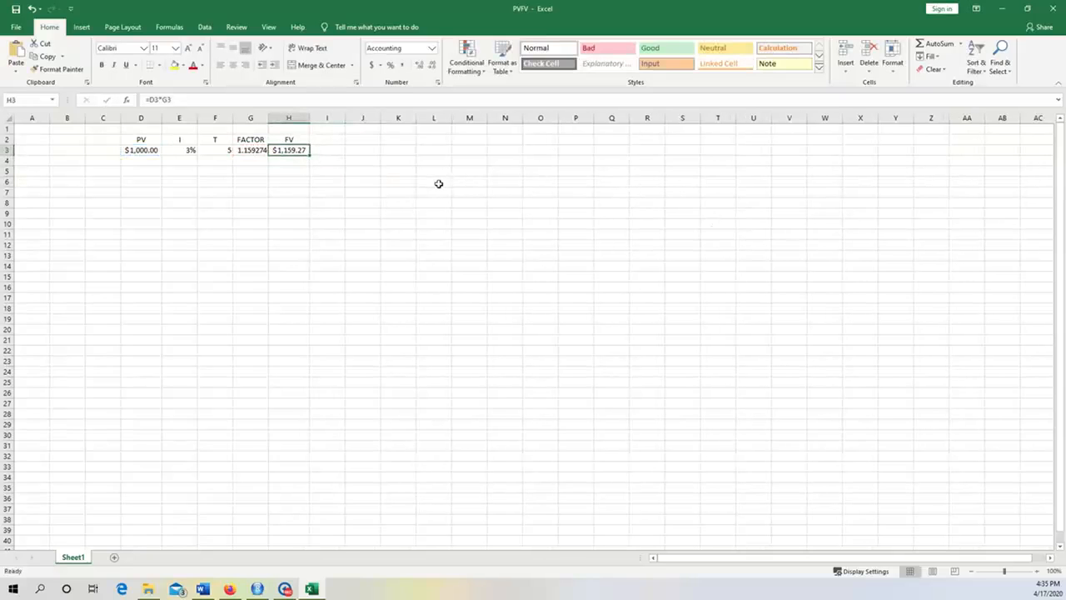
key(Left)
key(Left)
key(Left)
key(Left)
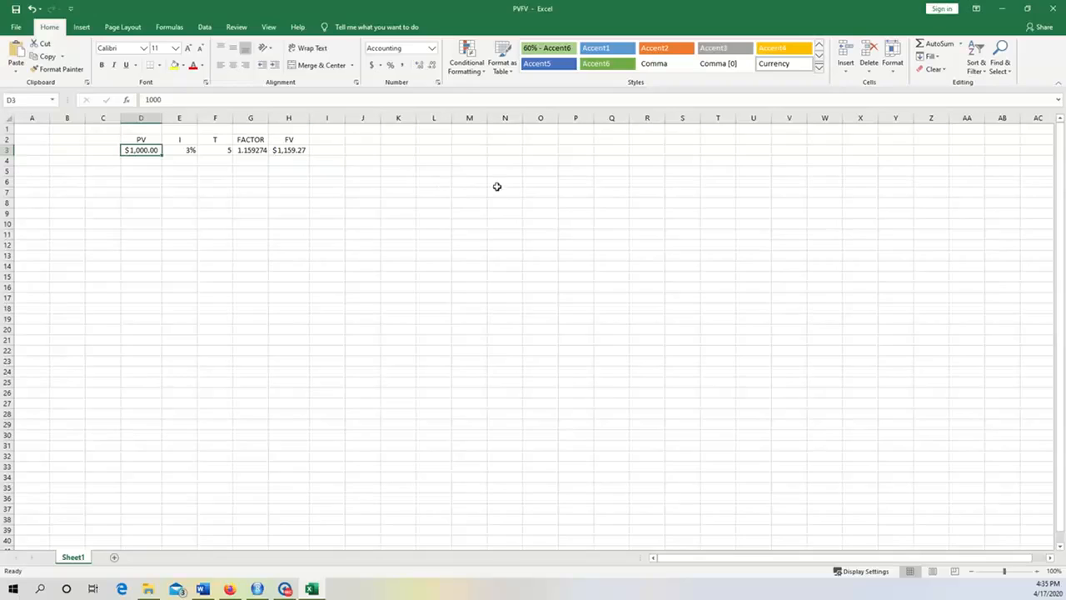
key(Right)
key(Right)
key(Right)
key(Right)
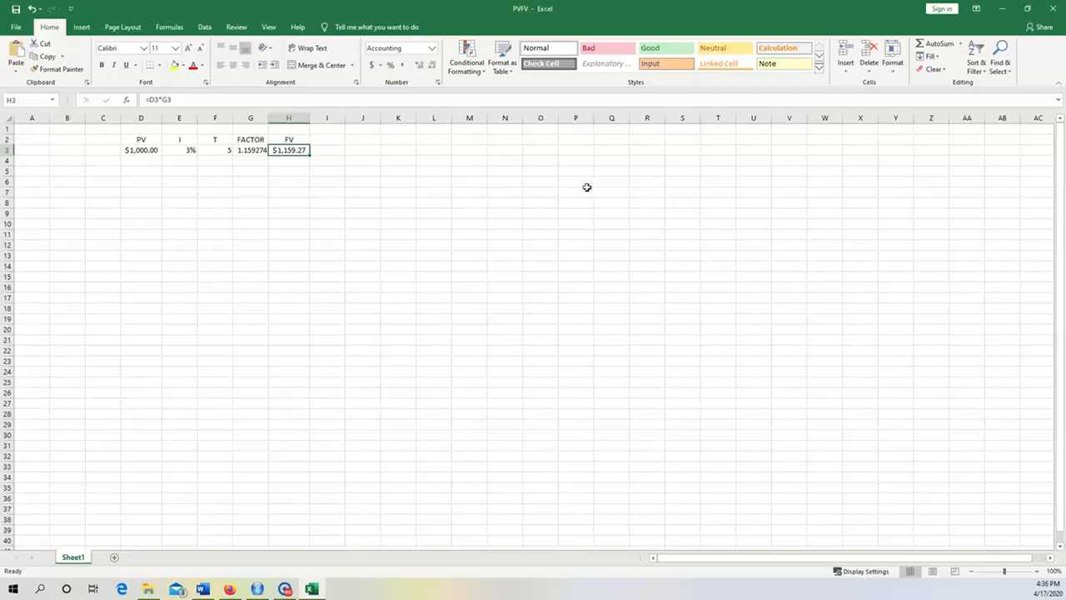
Select the FACTOR heading and its value in G2:G3.
key(Up)
key(Left)
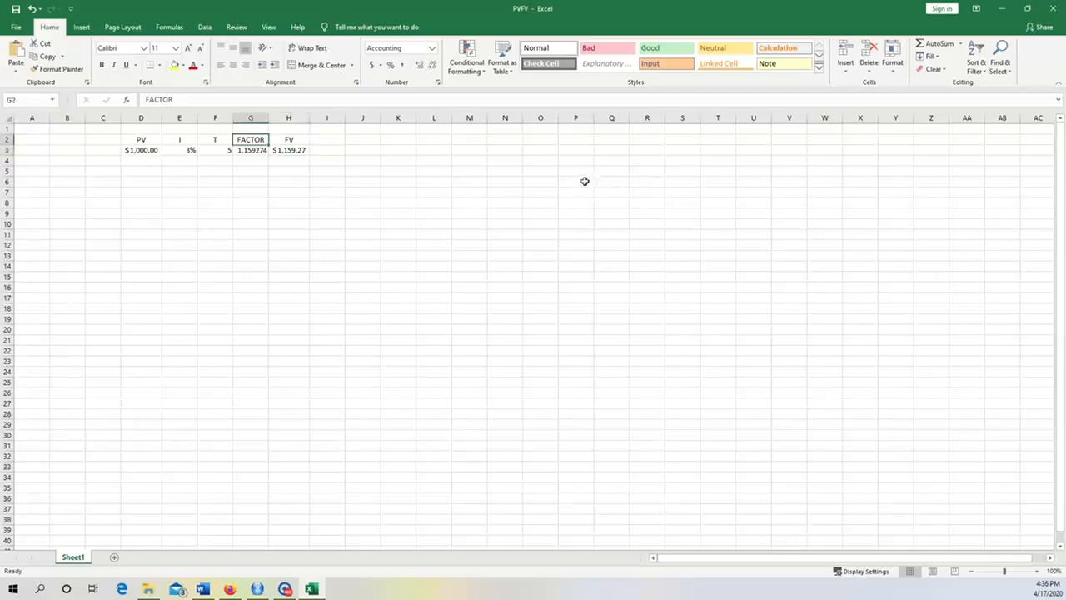
key(shift+Down)
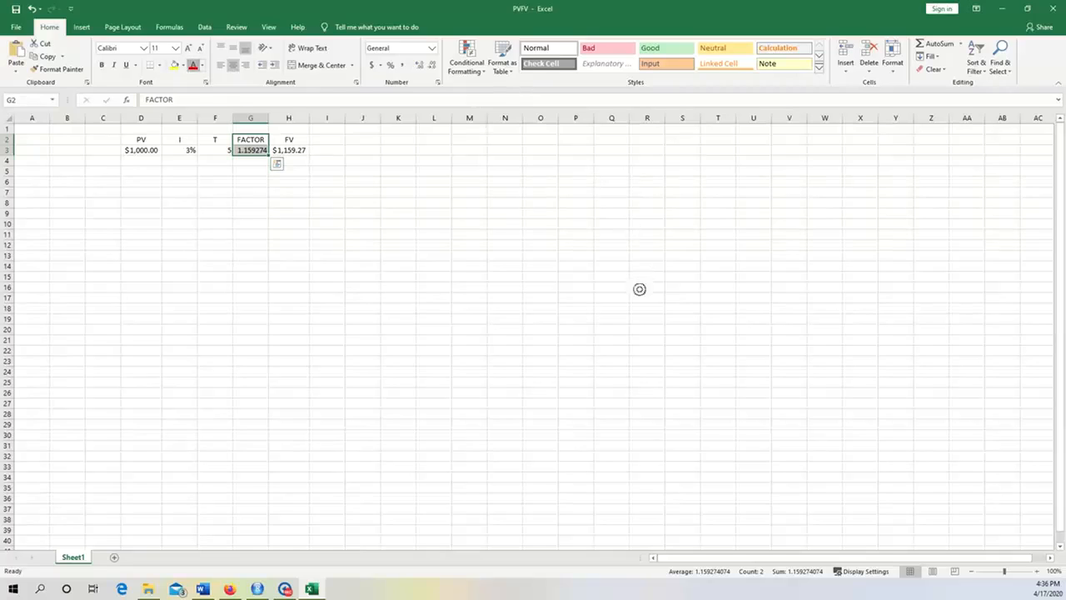
Switch to the Word notes and make the (1 + i)^T term in the FV = PV × (1 + i)^T formula bold and blue.
click(202, 589)
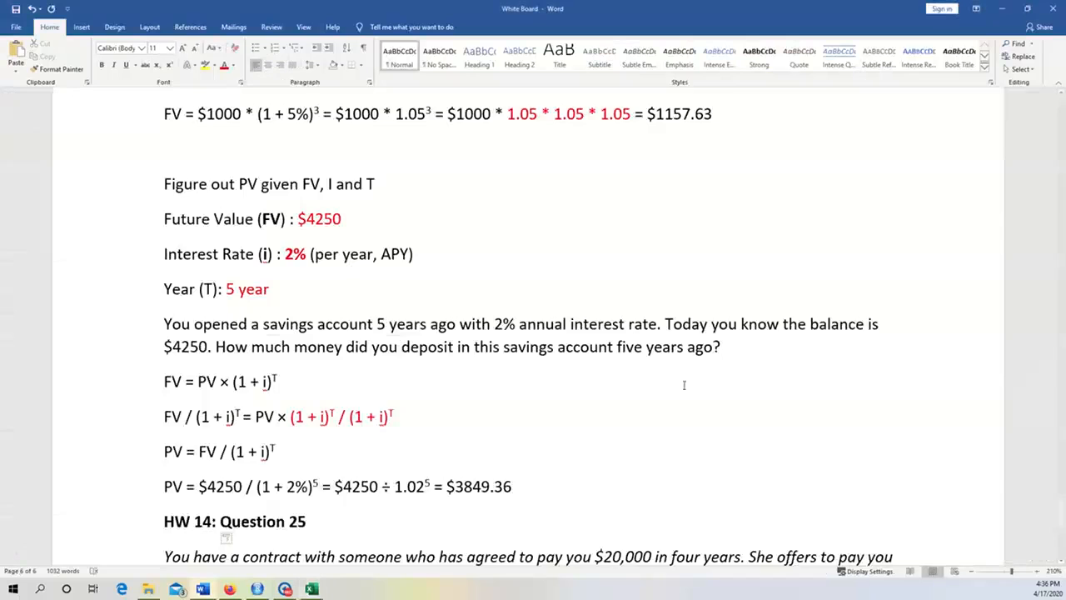
scroll(678, 426, down, 1)
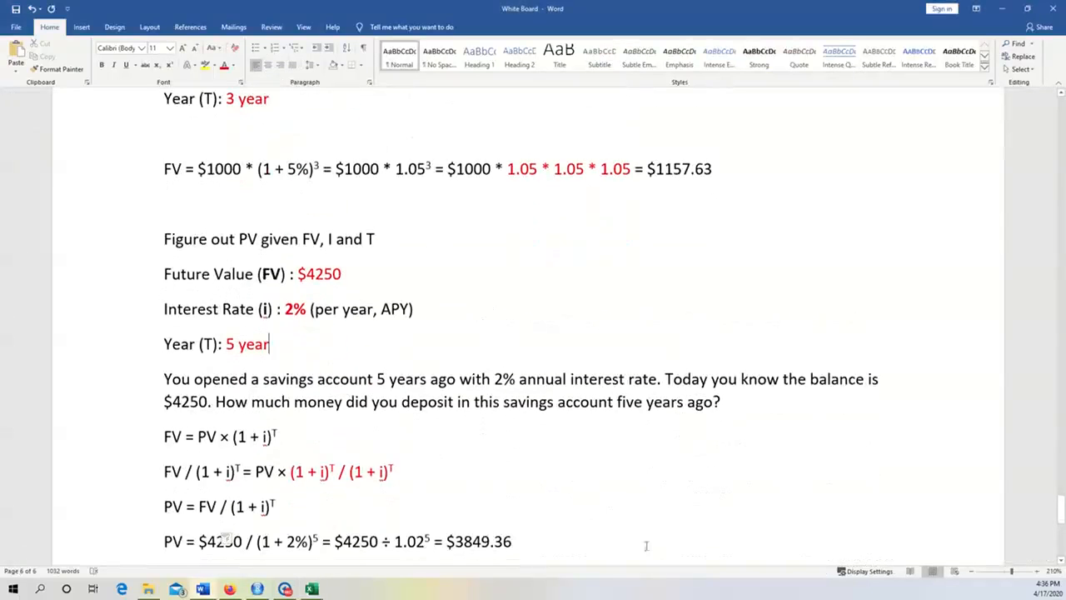
drag(239, 438, 233, 438)
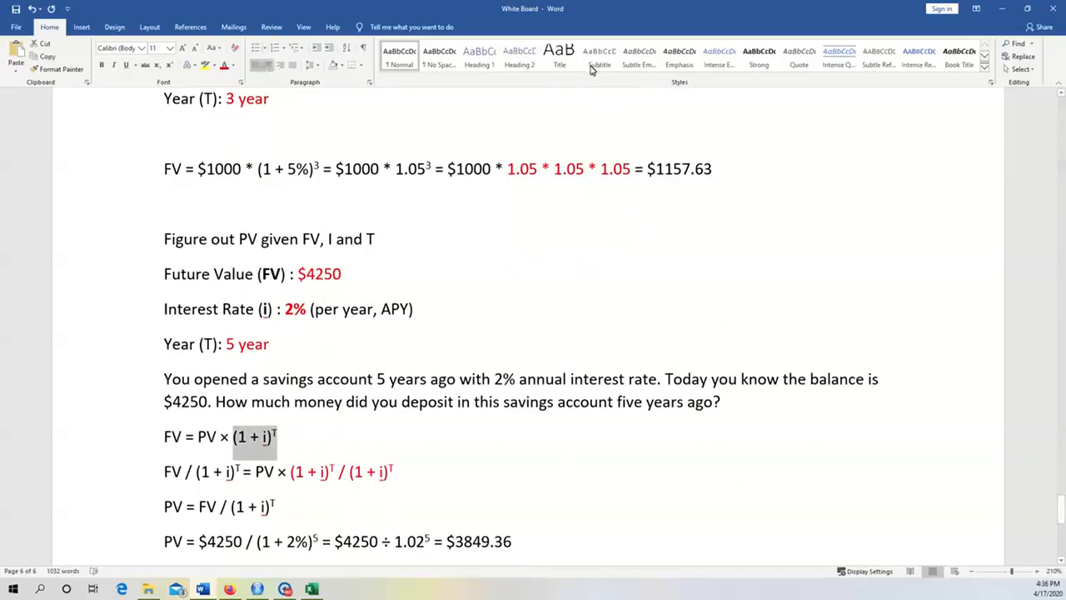
click(233, 65)
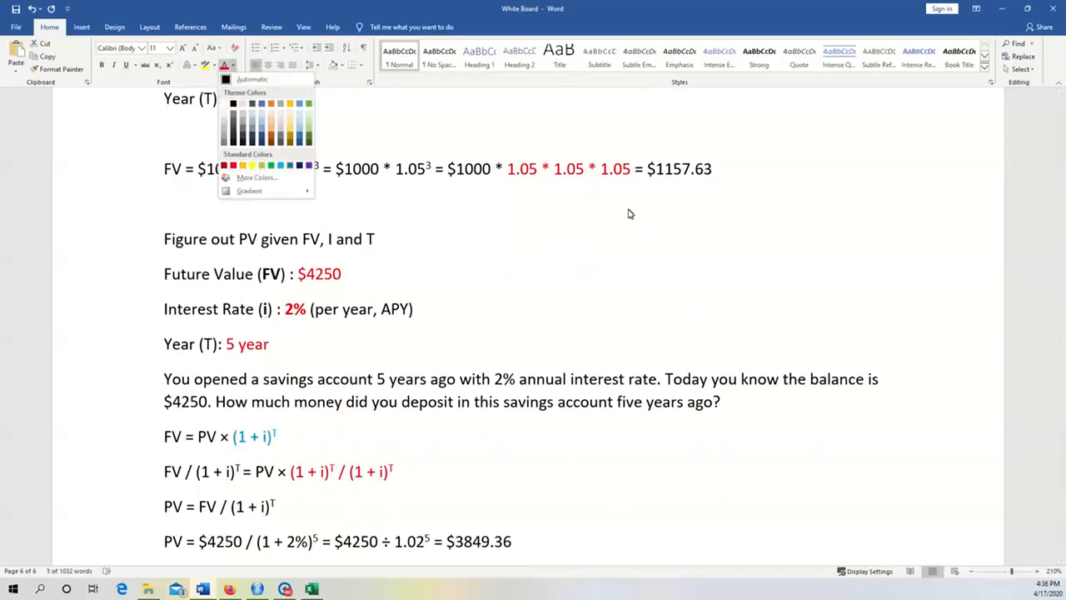
click(290, 165)
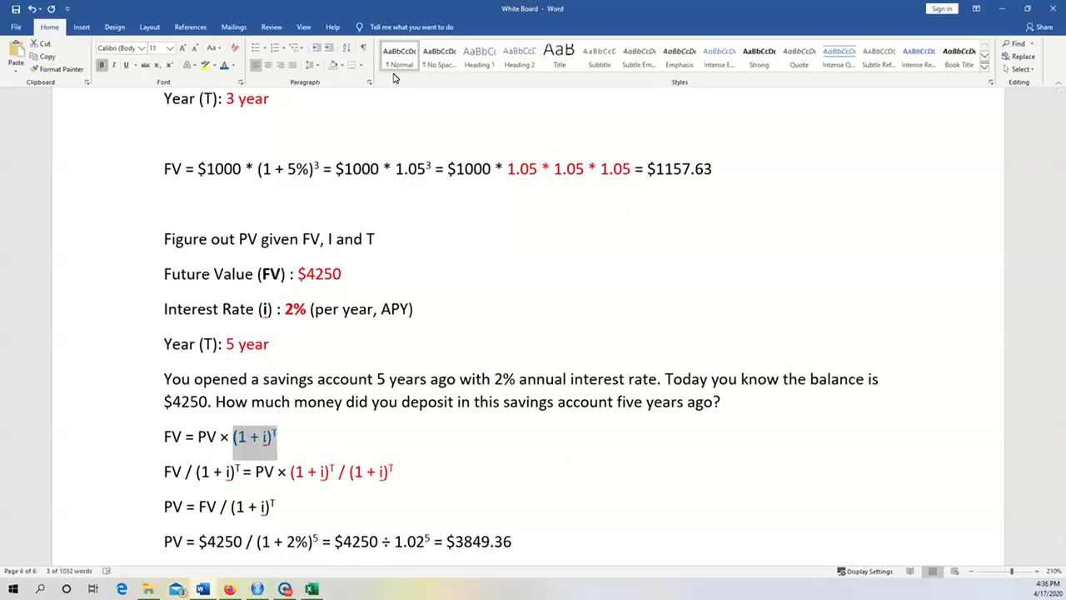
click(376, 379)
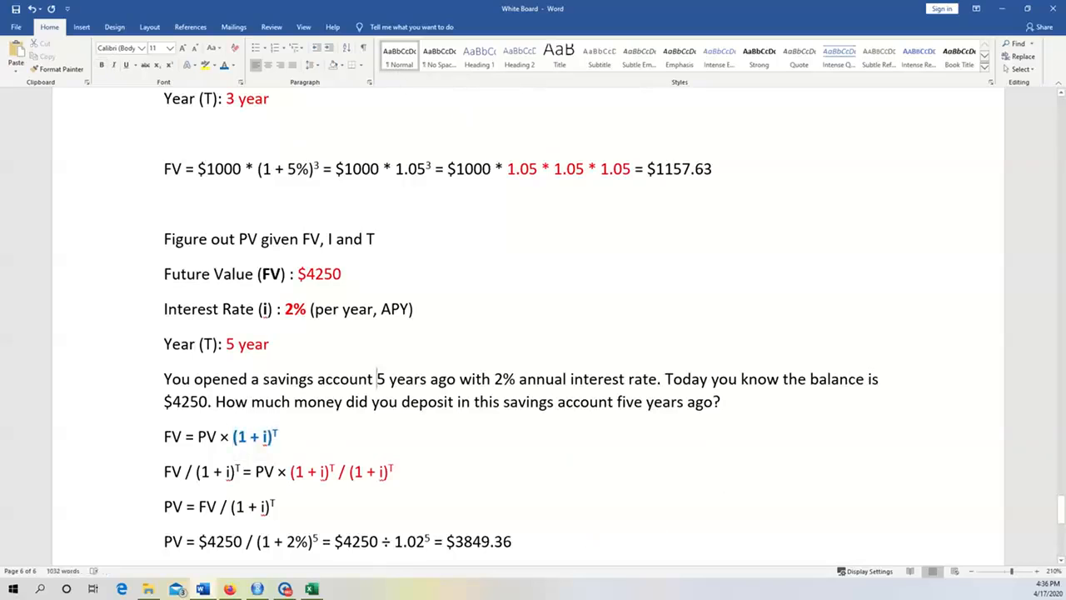
Return to the PVFV workbook in Excel and color the FACTOR heading and its value in G2:G3 red.
click(311, 589)
click(250, 192)
key(Up)
key(Up)
key(Up)
key(Up)
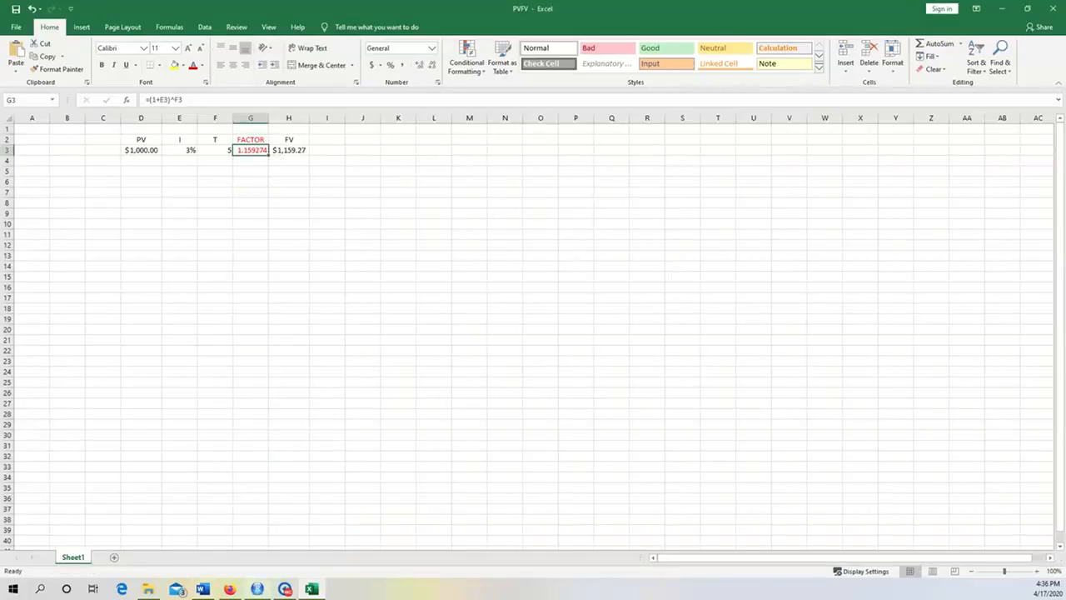
click(257, 589)
click(257, 589)
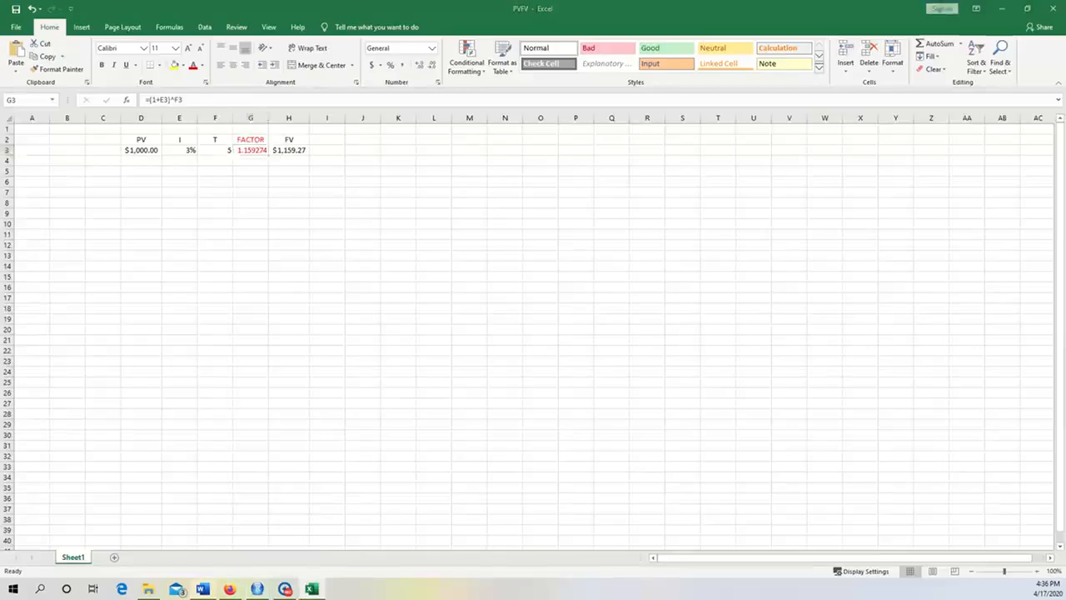
Compare the (1 + i)^T term in the Word notes with the factor and future value formulas in G3 and H3 of the Excel workbook.
click(202, 589)
click(498, 439)
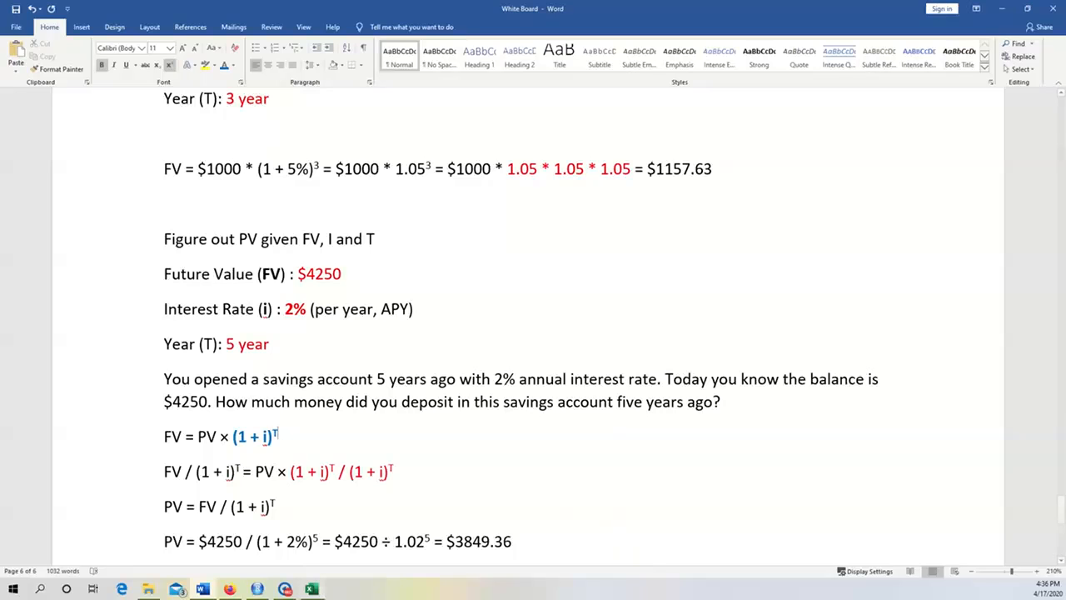
click(311, 589)
key(Left)
key(Up)
key(Up)
key(Up)
key(Up)
key(Up)
key(Up)
key(Up)
key(Up)
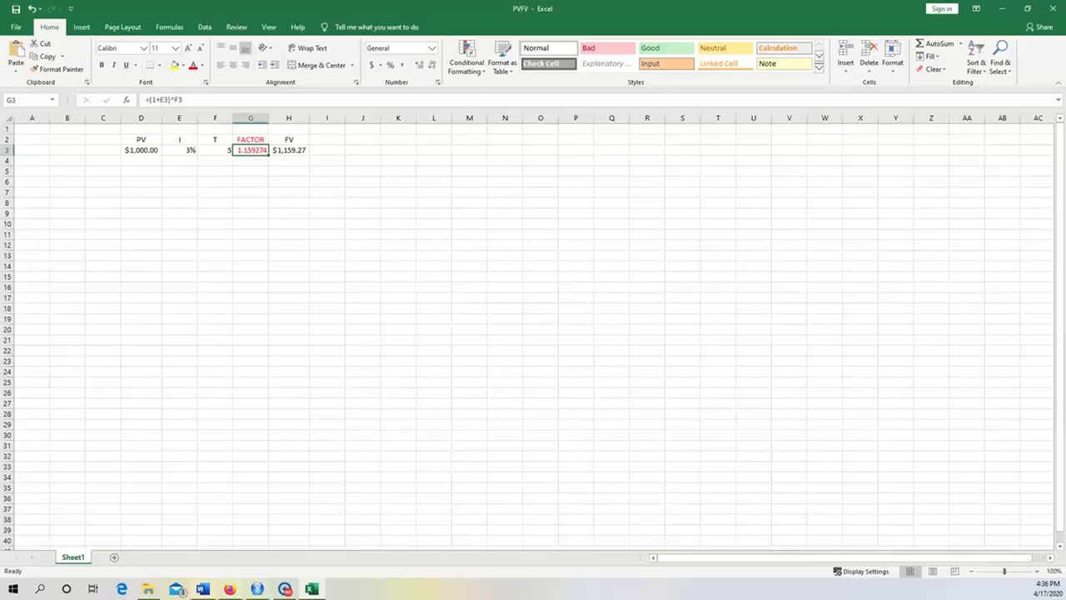
key(alt+Tab)
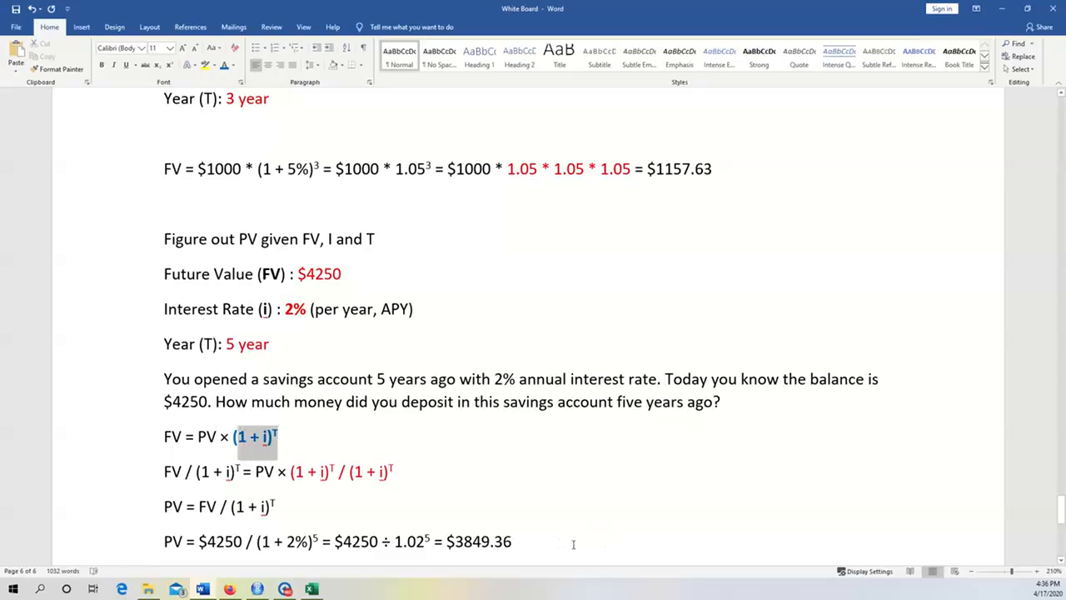
key(alt+Tab)
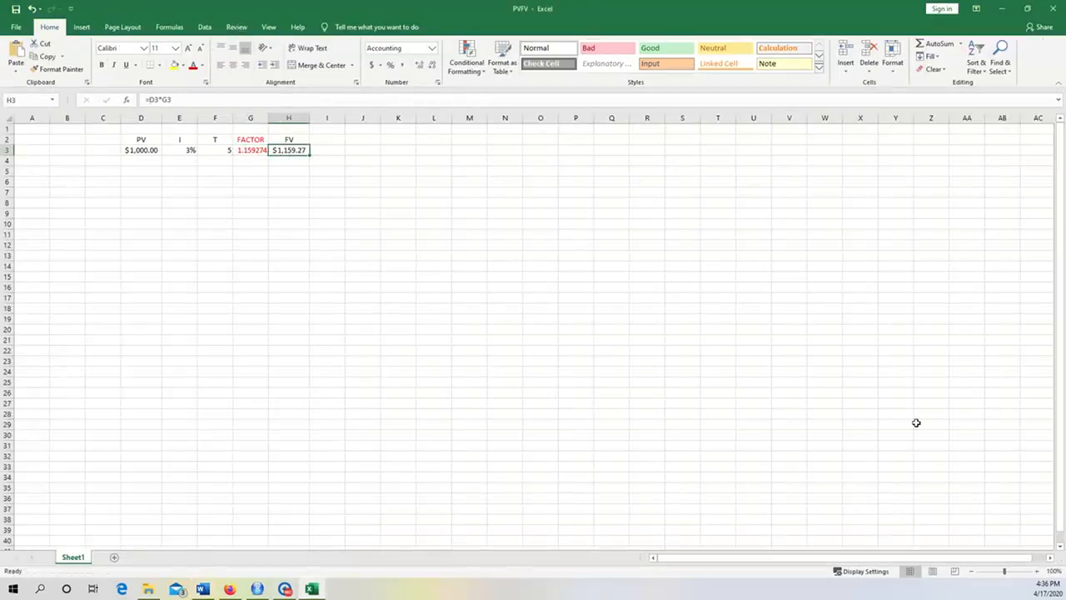
click(504, 339)
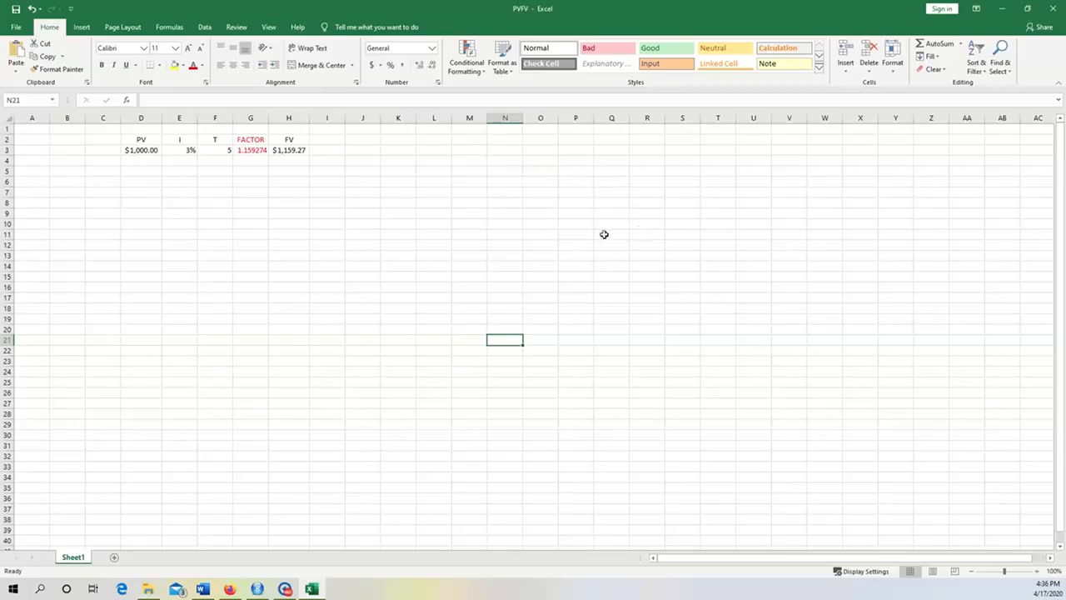
Set the present value in D3 to 500, the interest rate in E3 to 6% and the years in F3 to 11.
click(141, 150)
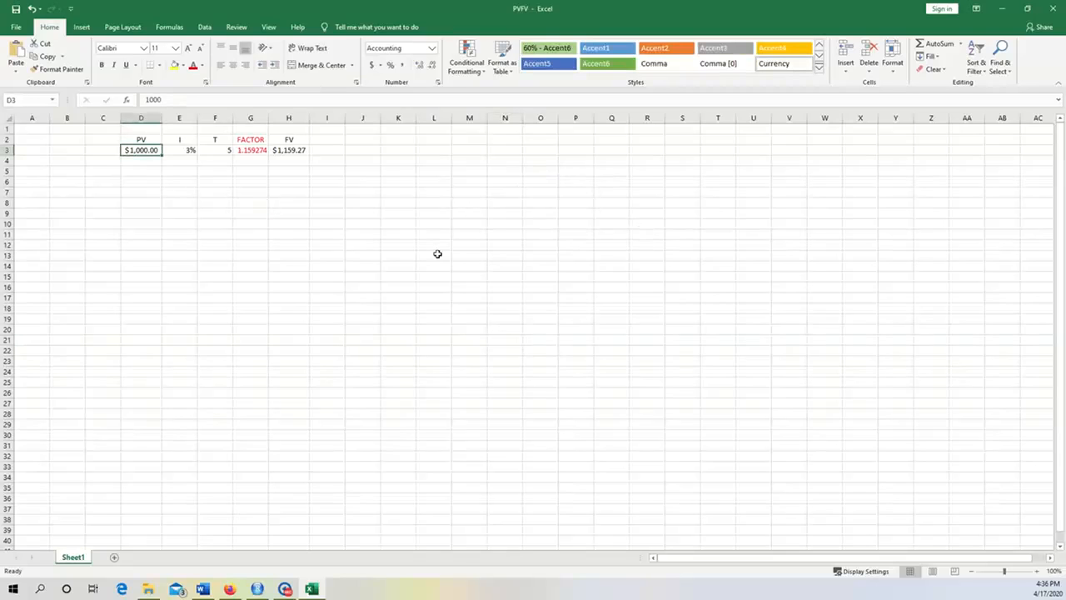
text(500)
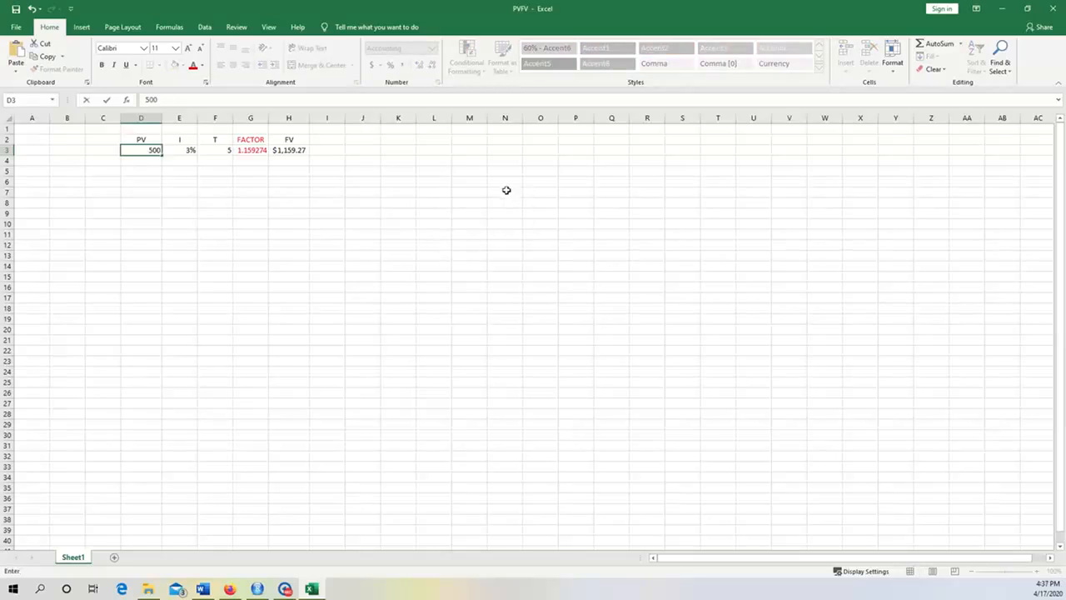
key(Tab)
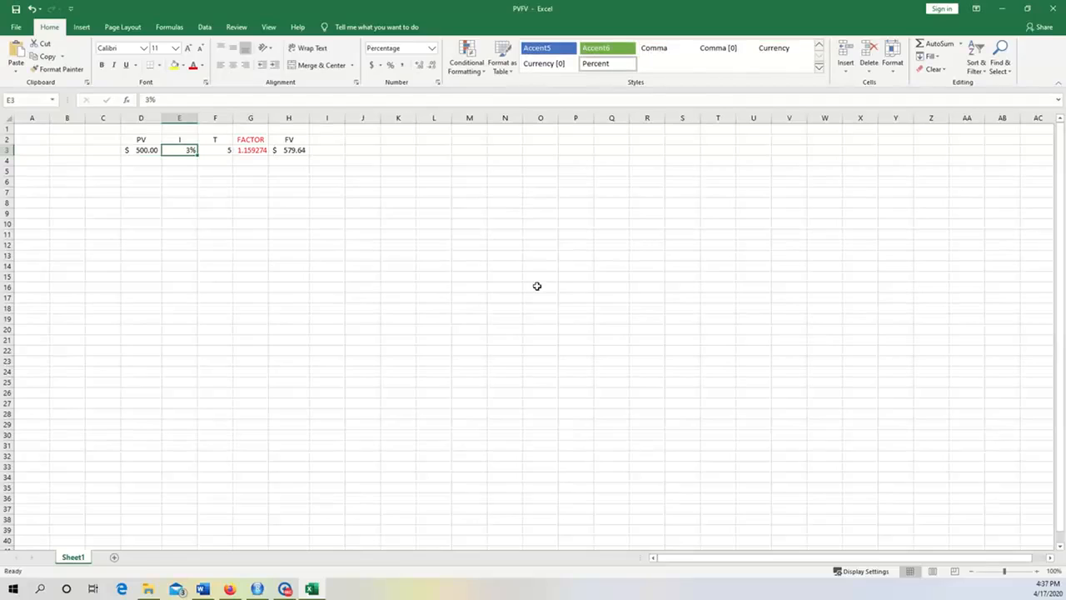
text(6)
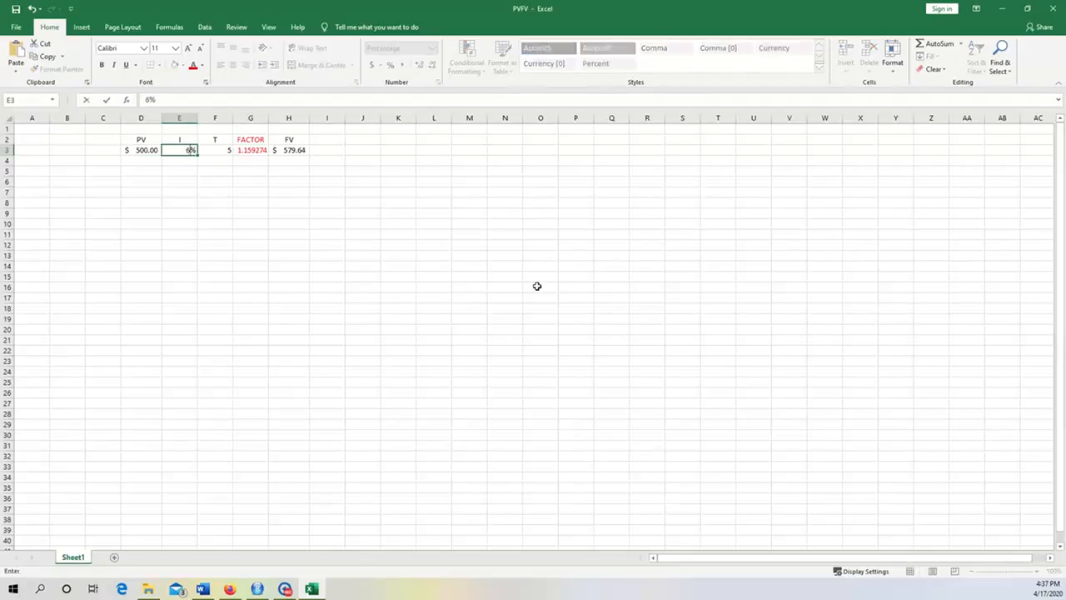
key(Tab)
text(11)
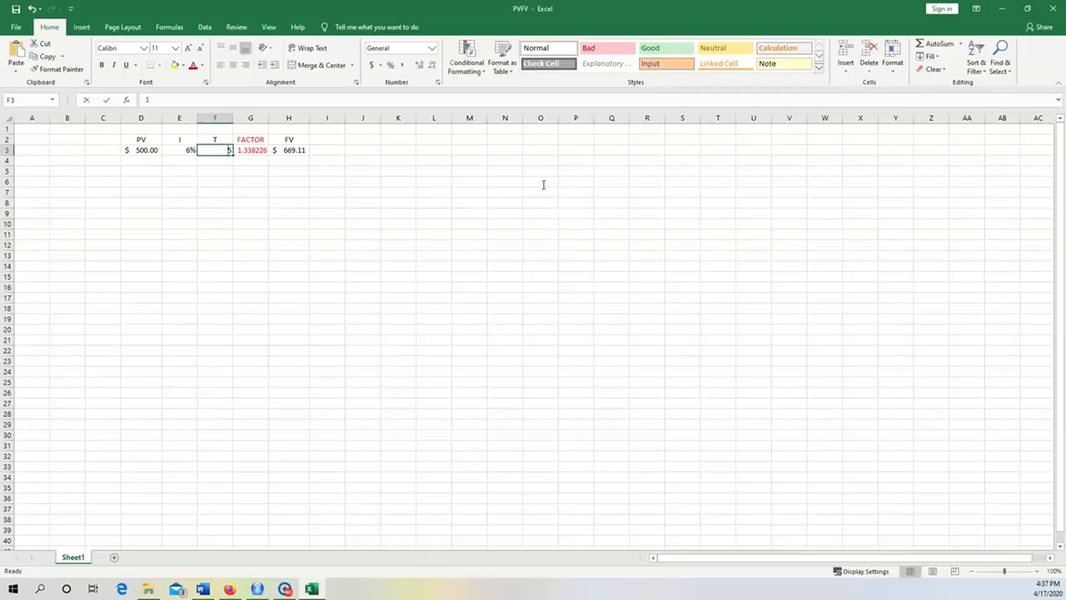
click(289, 203)
Examine the present value, rate, years, factor and future value across D3:H3.
key(Up)
key(Up)
key(Up)
key(Up)
key(Up)
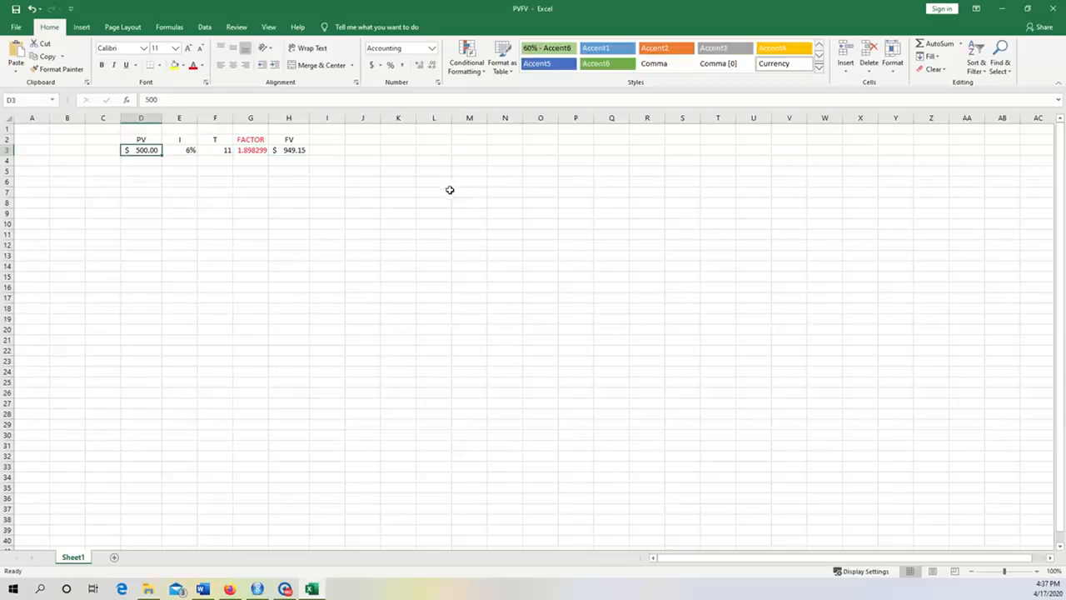
key(Right)
key(Right)
key(Right)
key(Right)
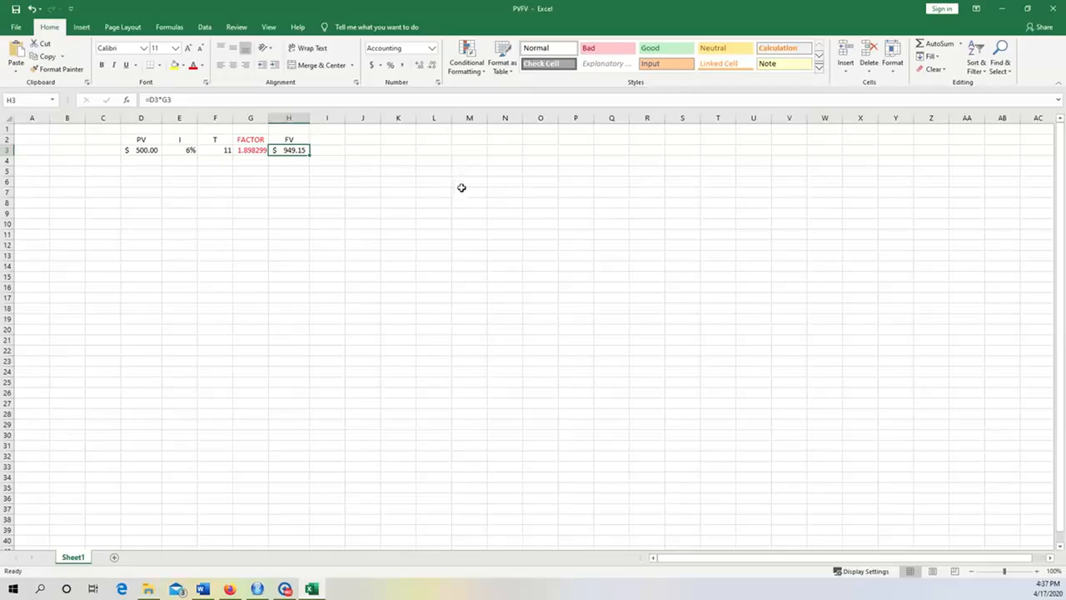
key(Left)
key(Left)
key(Left)
key(Left)
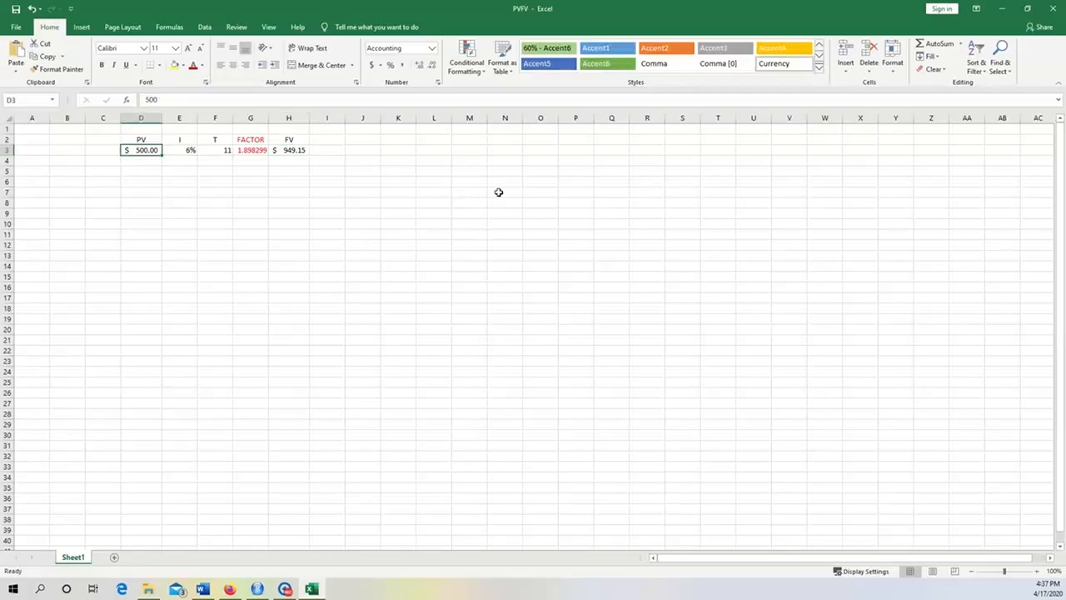
key(Right)
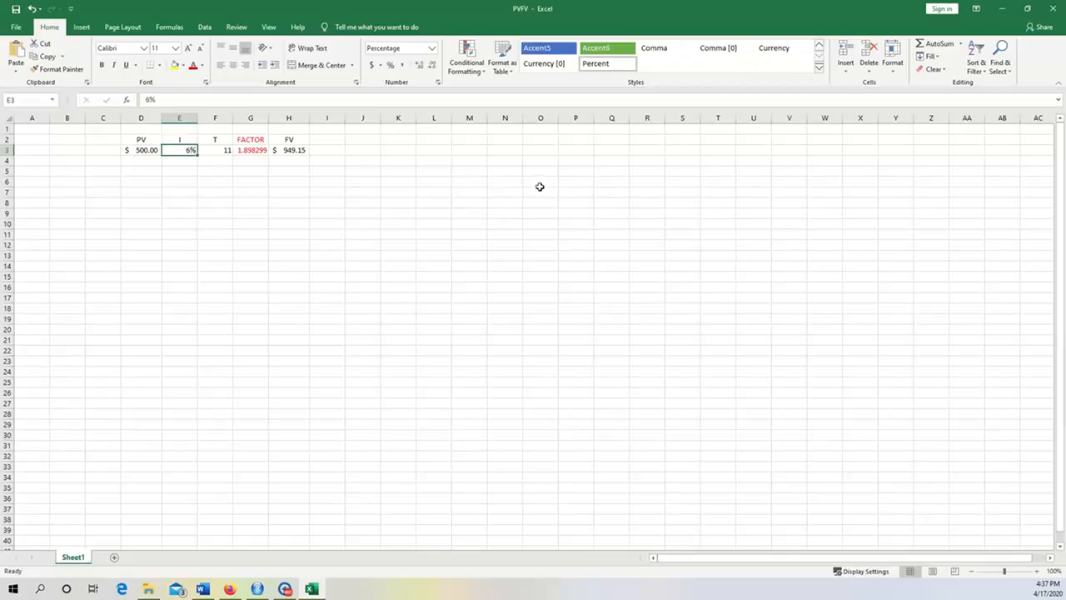
key(Right)
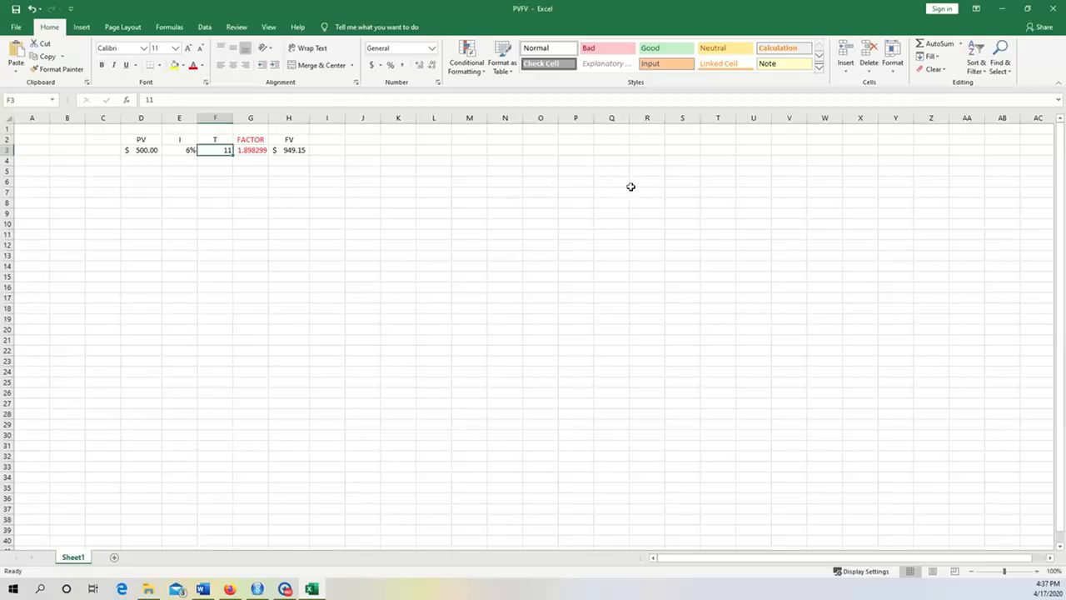
key(Right)
key(Right)
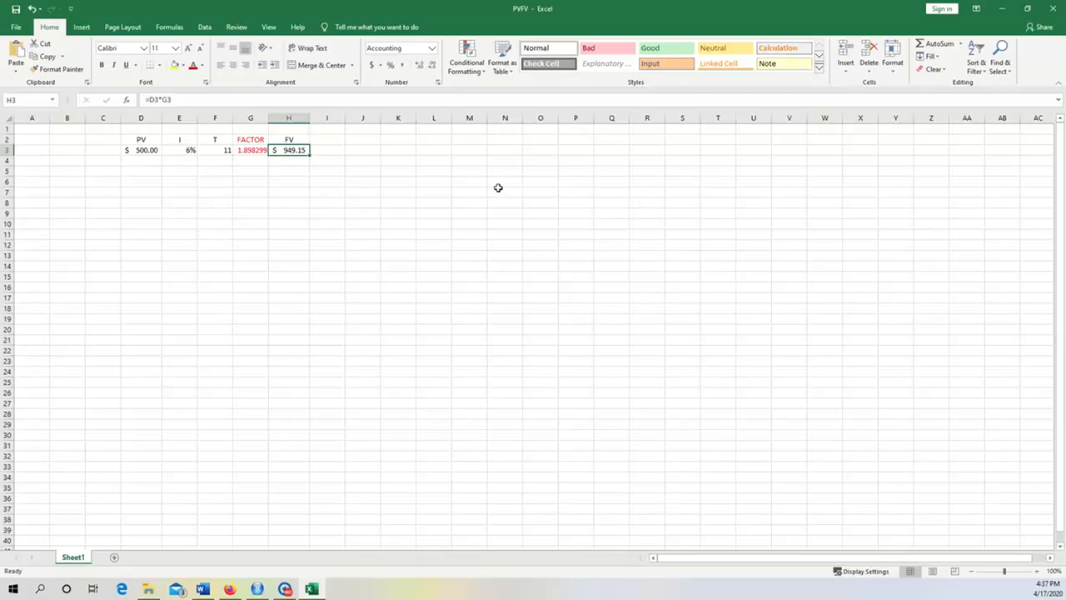
Set the interest rate in E3 to 1% and check the recalculated future value in H3.
key(Left)
key(Left)
key(Left)
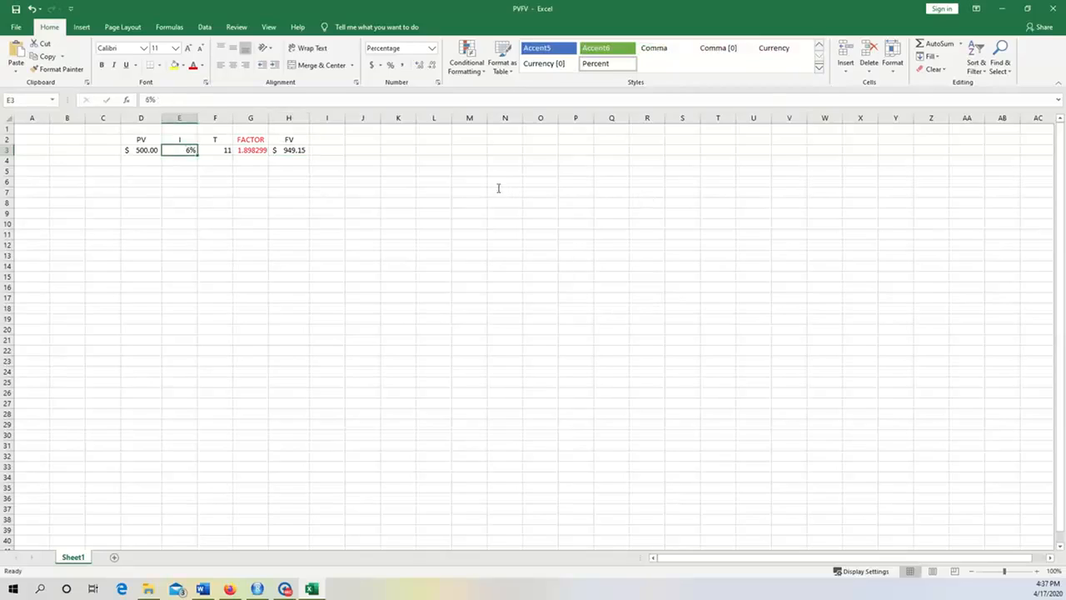
text(1)
key(Right)
key(Right)
key(Right)
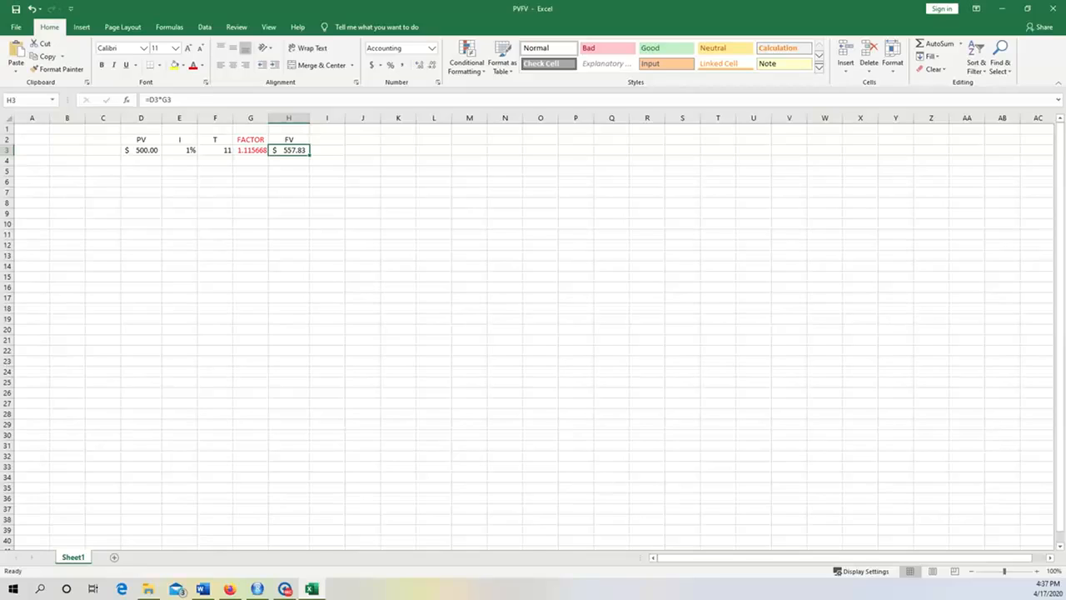
Add a new worksheet and enter the headings FV, I and Year in C2:E2 and PV in G2.
click(114, 558)
click(422, 319)
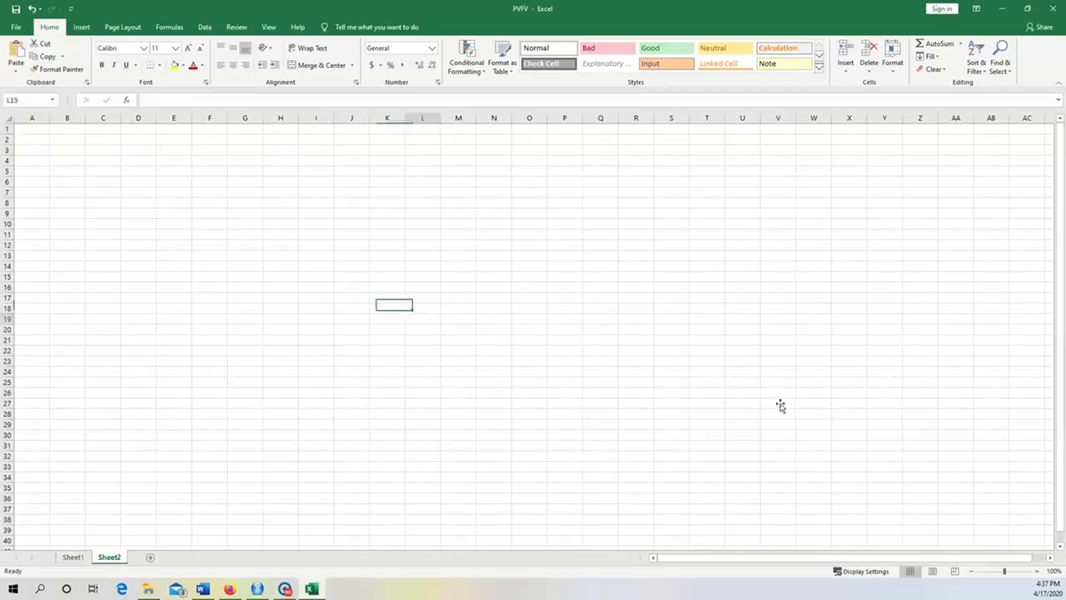
click(103, 140)
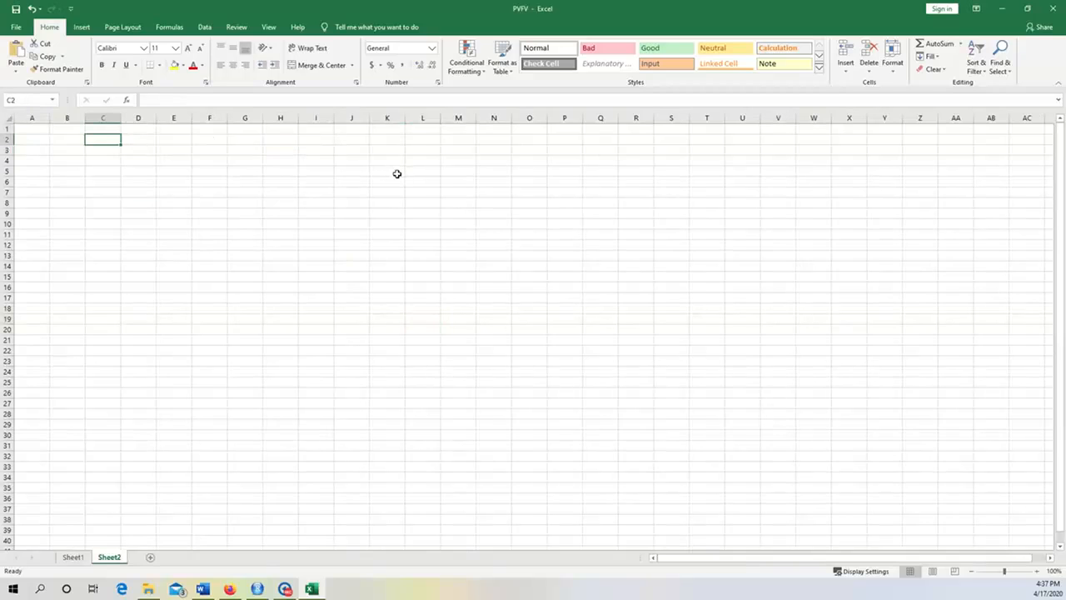
text(FV)
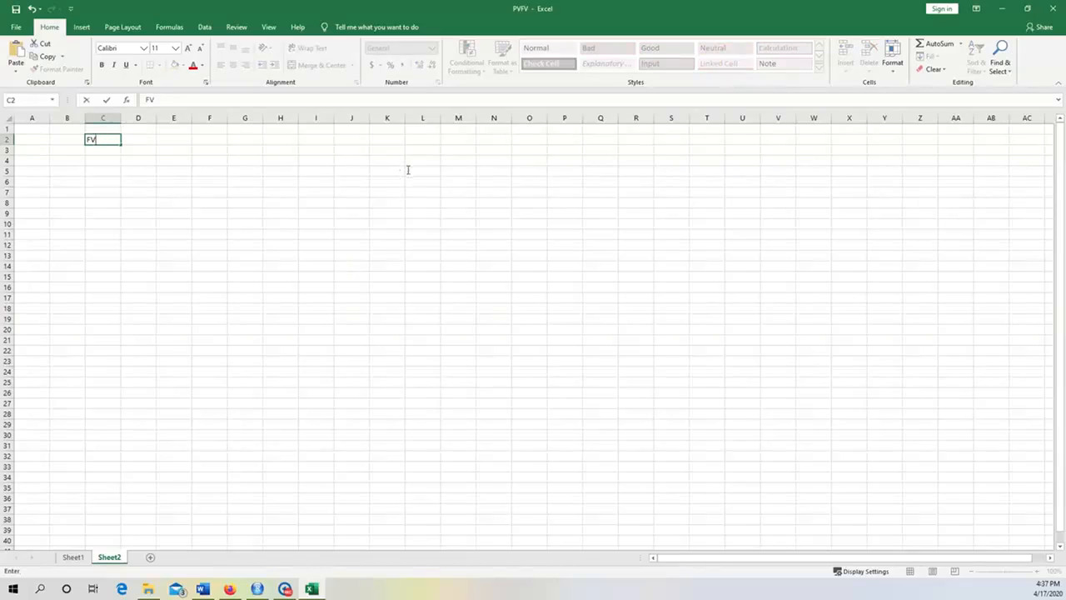
key(Tab)
text(I)
key(Tab)
text(Year)
key(Tab)
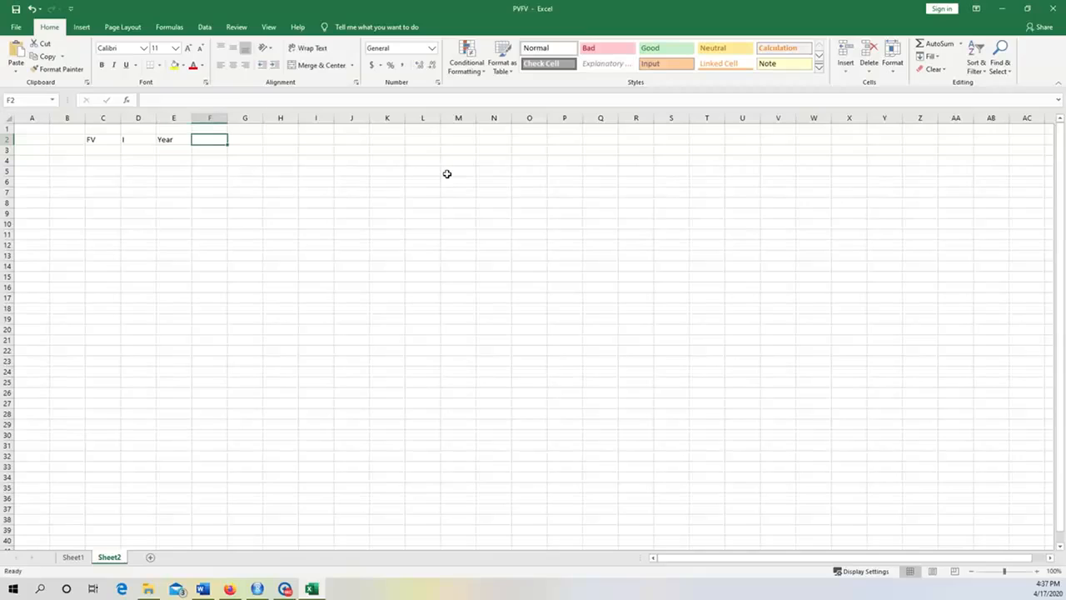
key(Tab)
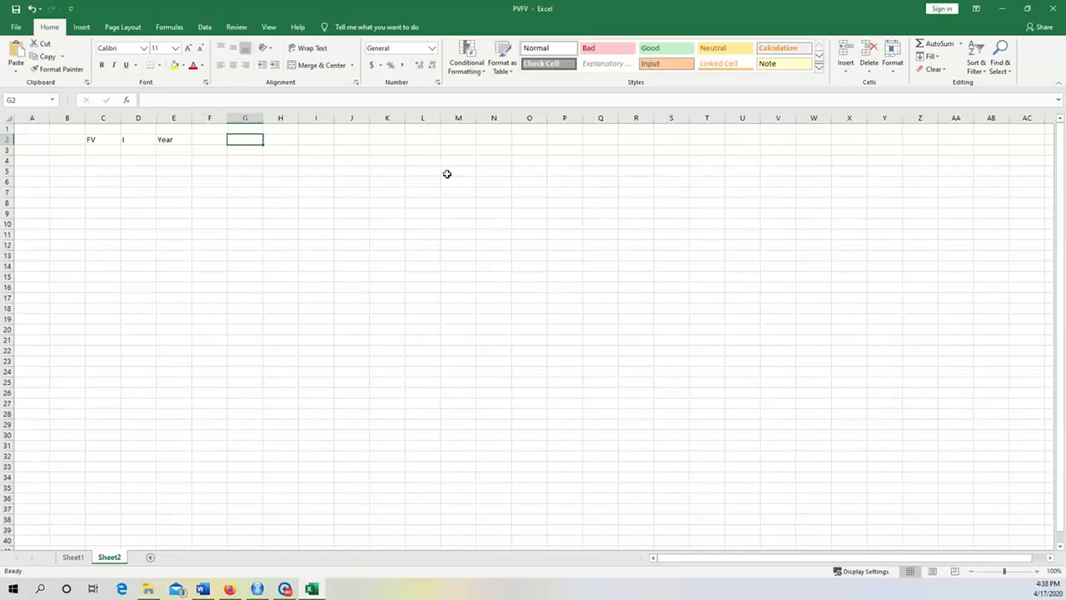
text(PV)
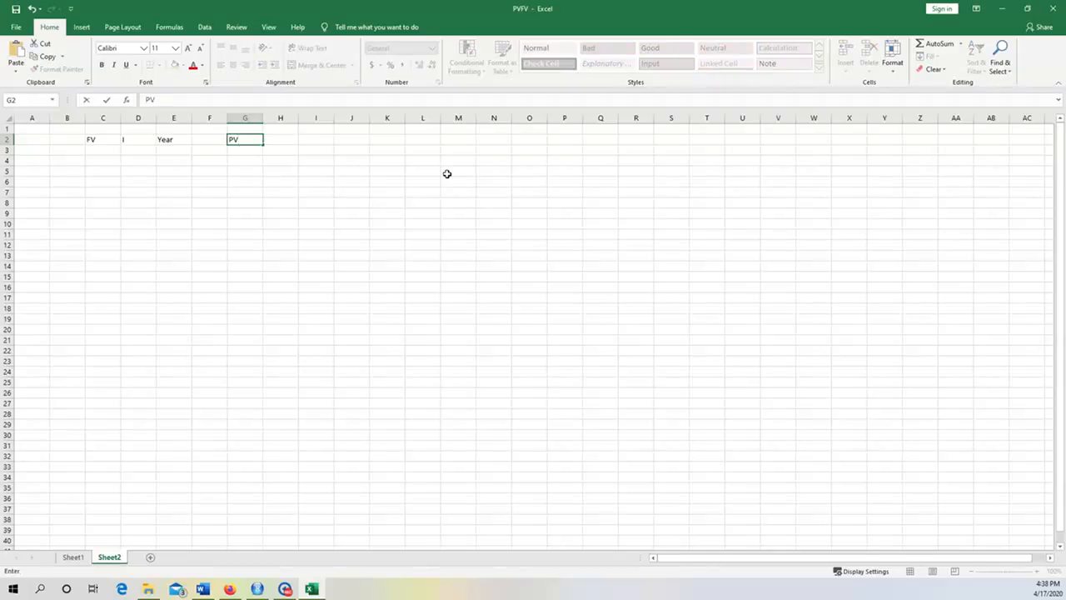
click(280, 266)
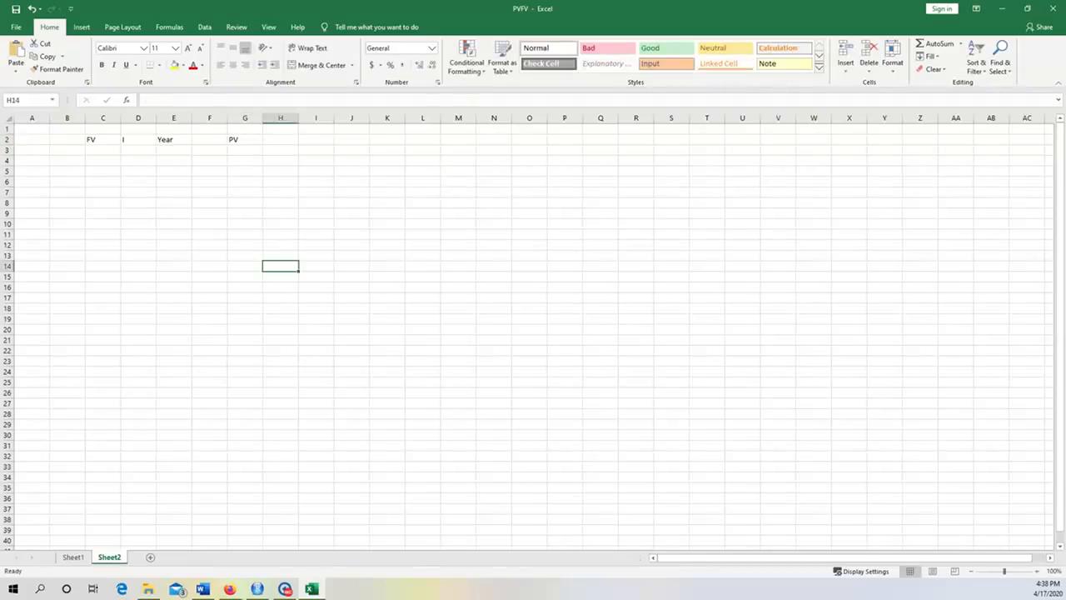
Check the future value in the Word notes, enter 4250 in C3 of the Excel sheet and apply the accounting dollar format.
key(alt+Tab)
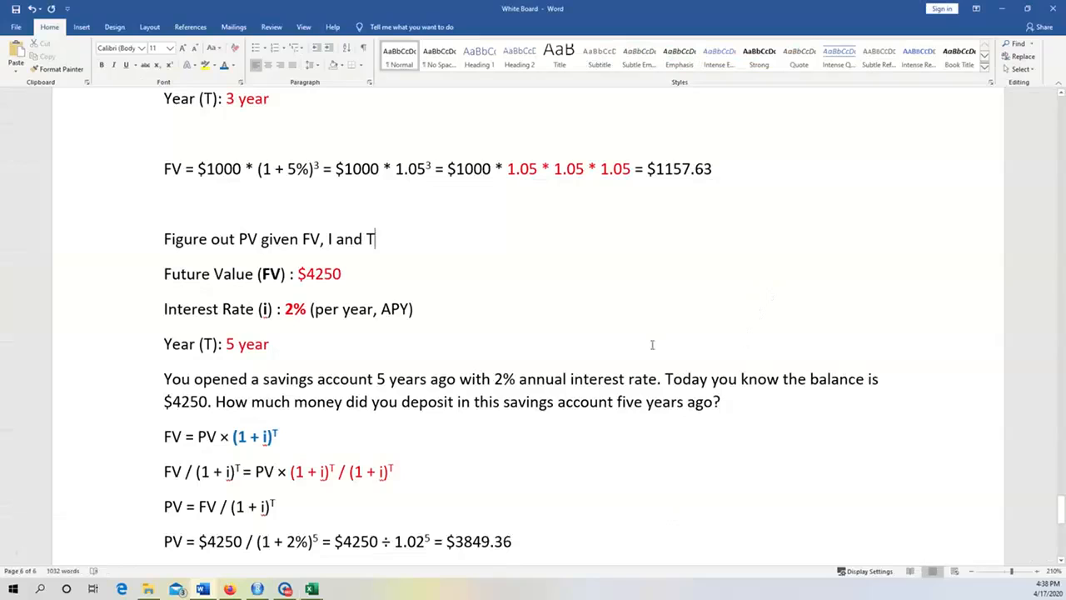
drag(298, 274, 341, 274)
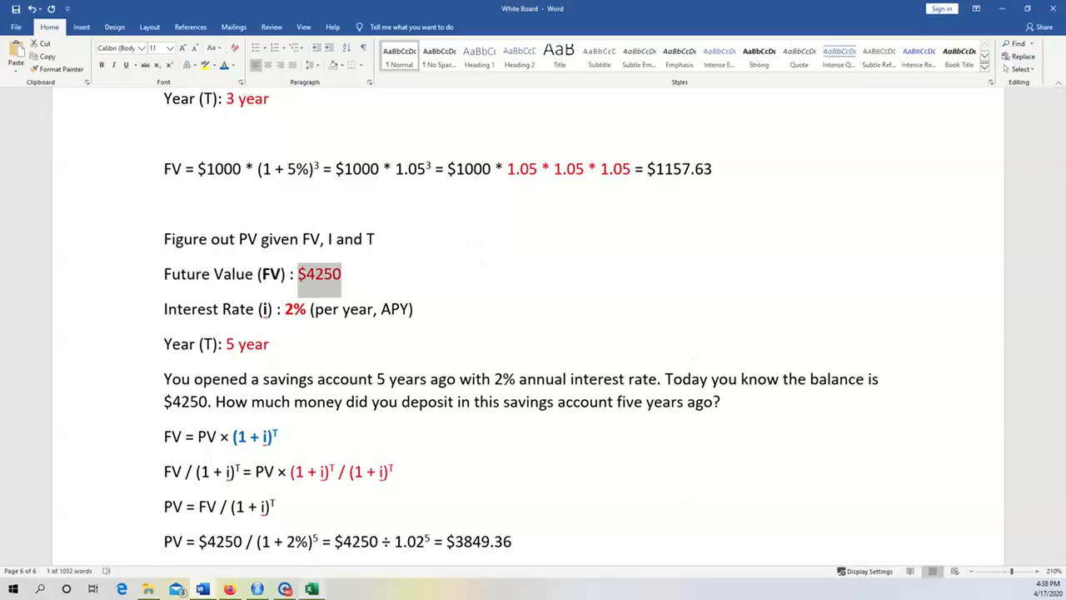
key(alt+Tab)
click(138, 150)
key(Left)
text(4250)
click(245, 192)
click(103, 150)
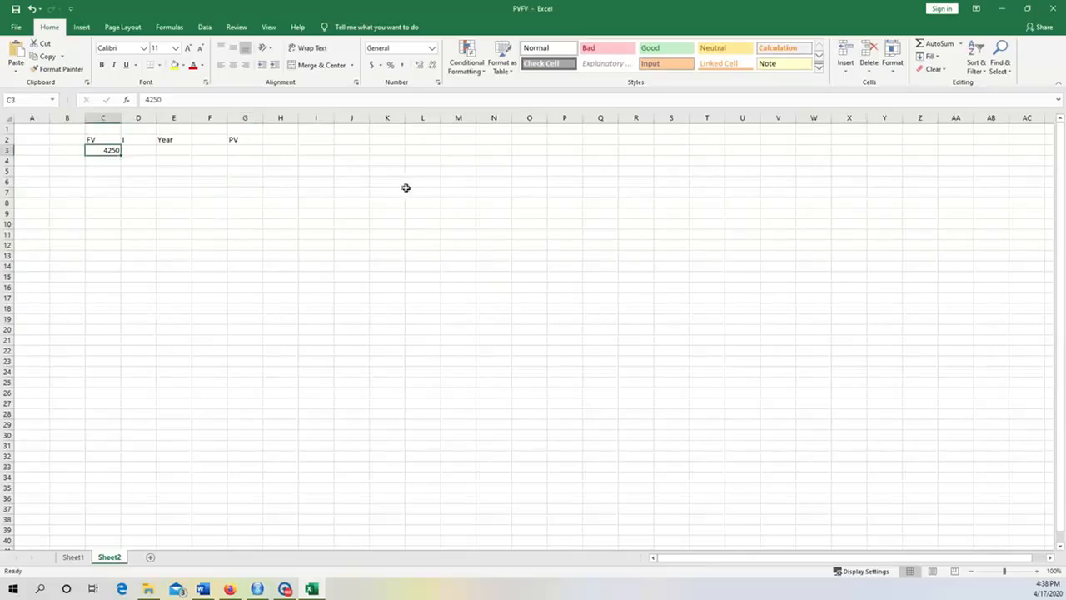
click(371, 65)
click(249, 297)
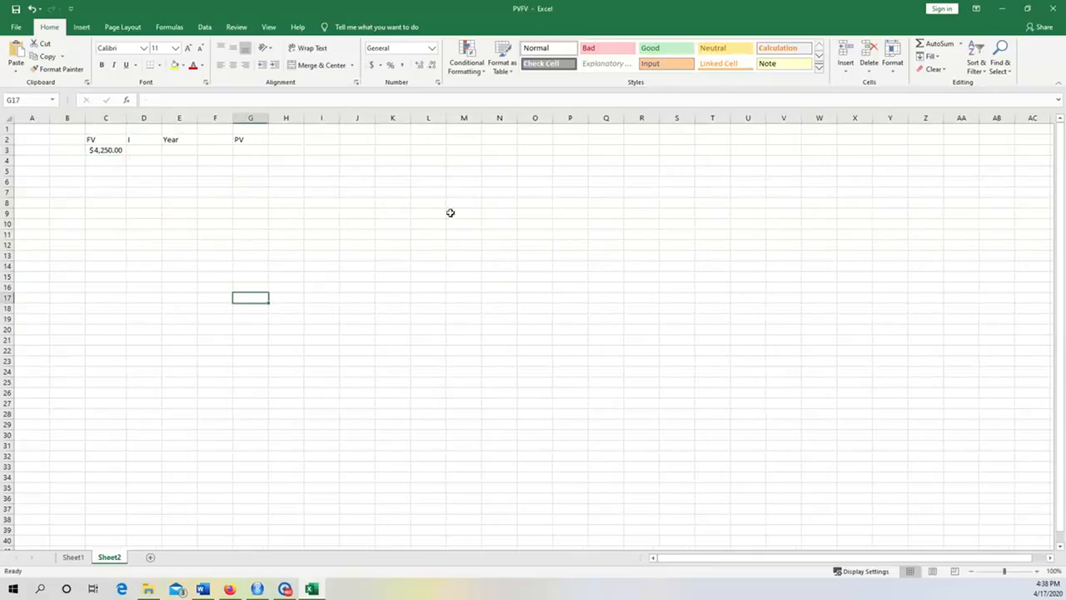
Check the interest rate in the Word notes and enter it as 2% in D3 of the Excel sheet, using percent style.
click(202, 588)
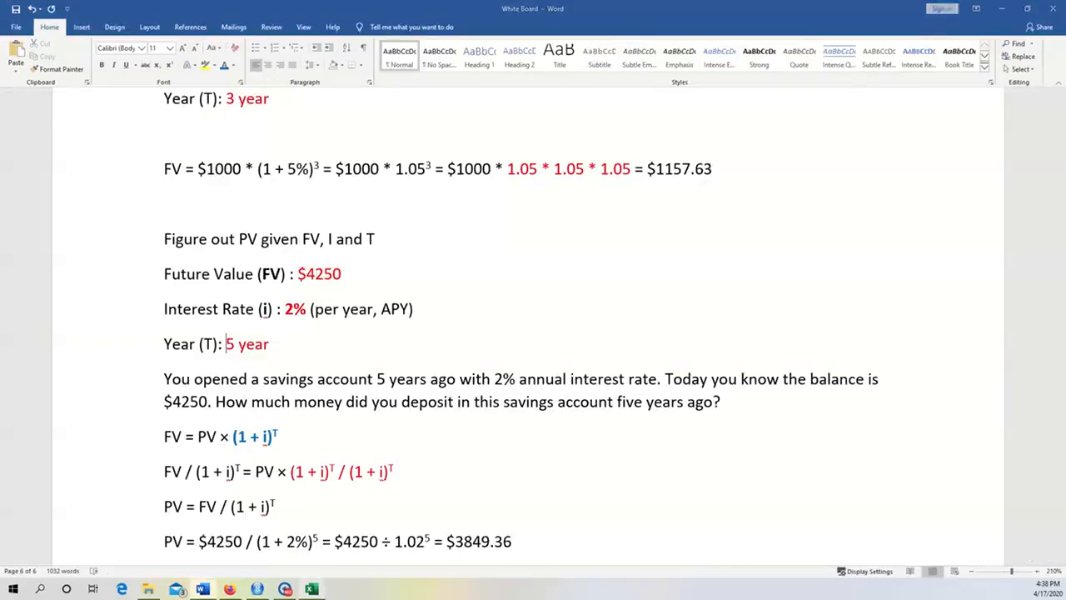
click(311, 588)
key(Up)
key(Up)
key(Up)
key(Up)
key(Up)
key(Up)
key(Up)
key(Up)
key(Up)
key(Up)
key(Up)
key(Up)
key(Up)
key(Up)
key(Up)
key(Left)
key(Left)
key(Left)
key(Down)
text(.2)
click(214, 234)
click(144, 149)
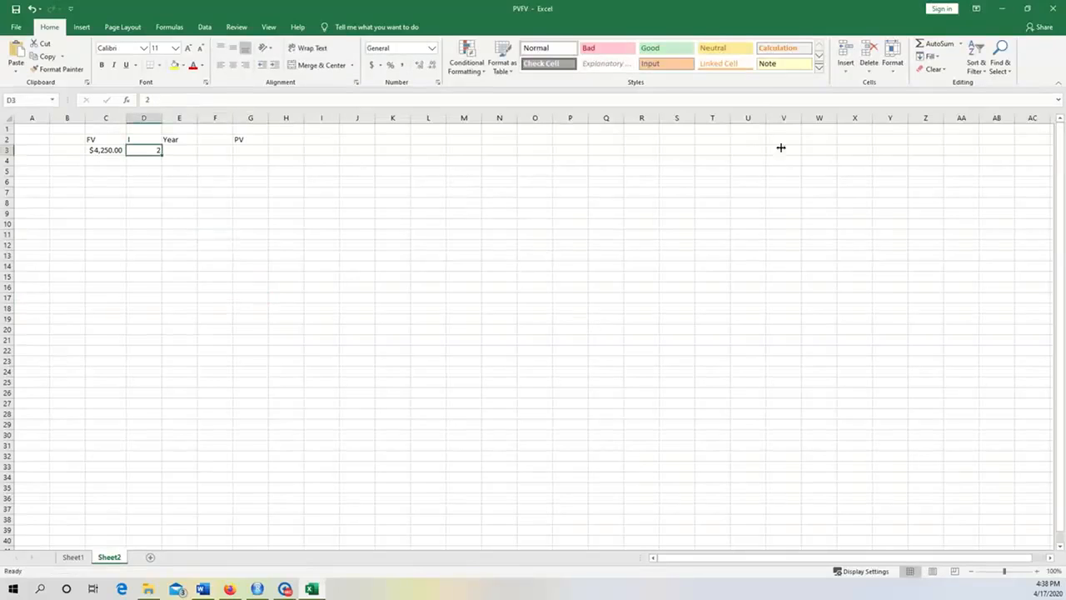
click(390, 65)
click(215, 214)
key(Up)
key(Up)
key(Up)
key(Up)
key(Up)
key(Up)
key(Left)
key(Left)
text(2)
key(Return)
key(Right)
key(Right)
key(Right)
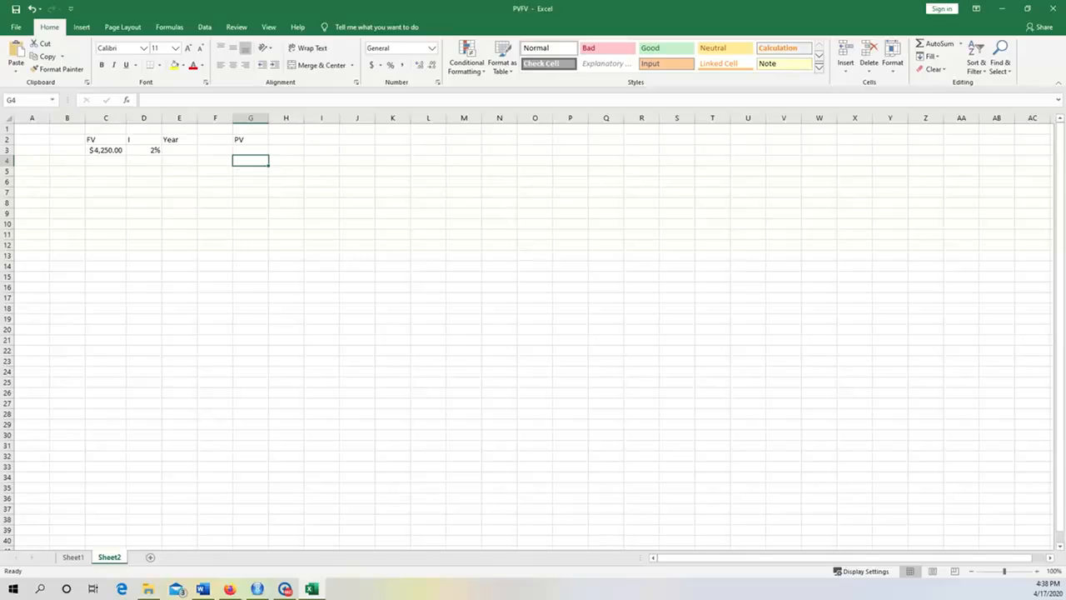
Check the number of years in the Word notes and enter 5 in E3 under Year in Excel.
key(alt+Tab)
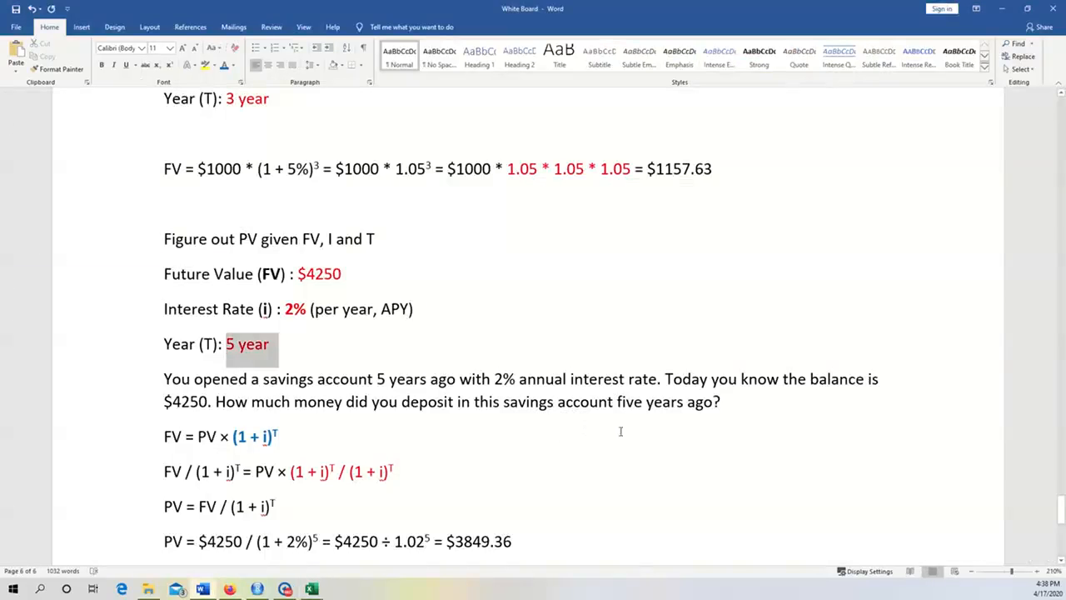
key(alt+Tab)
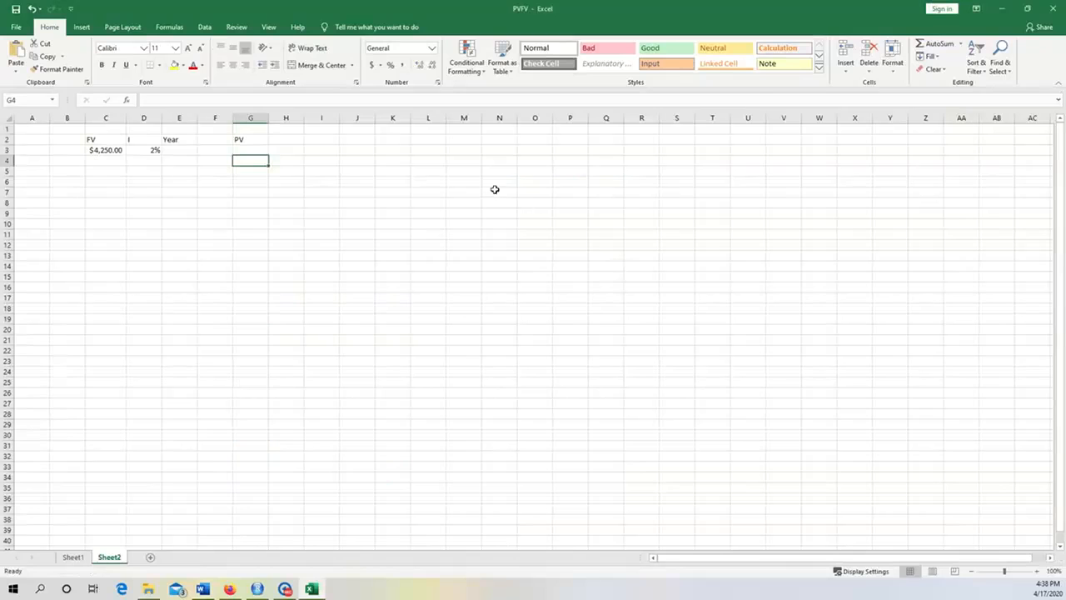
key(Left)
key(Left)
key(Up)
text(5)
click(356, 214)
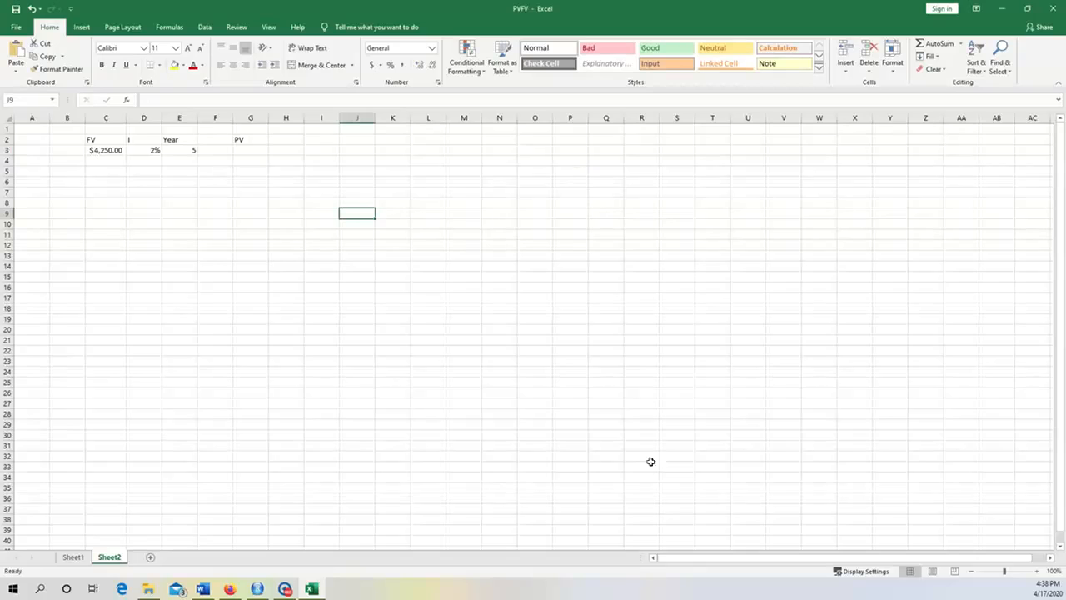
Switch to the Word notes and make the formula line PV = FV / (1 + i)^T bold and blue.
key(alt+Tab)
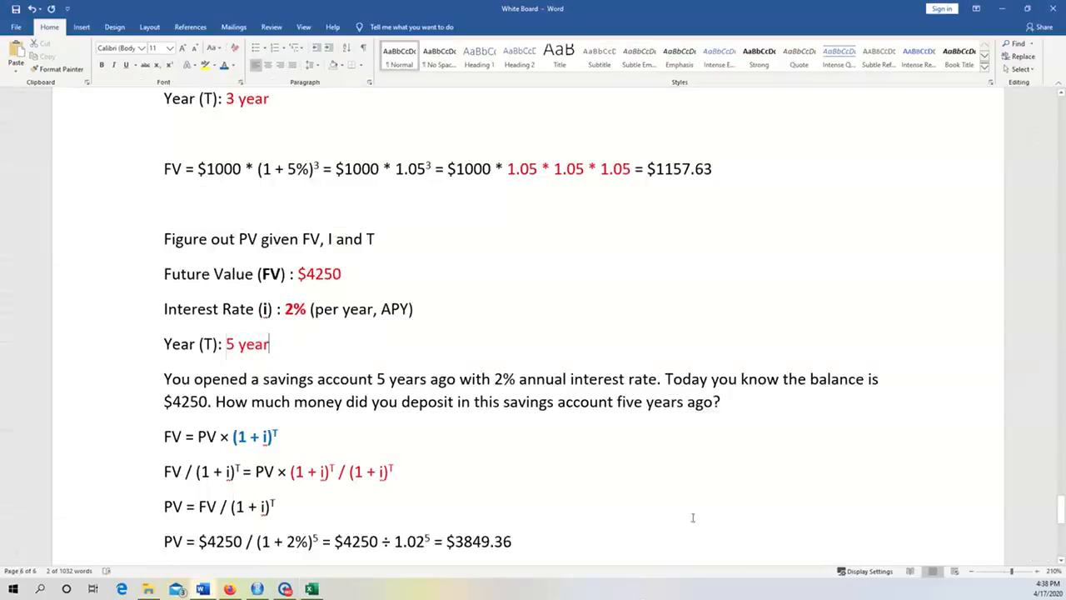
scroll(583, 441, down, 2)
drag(164, 341, 283, 343)
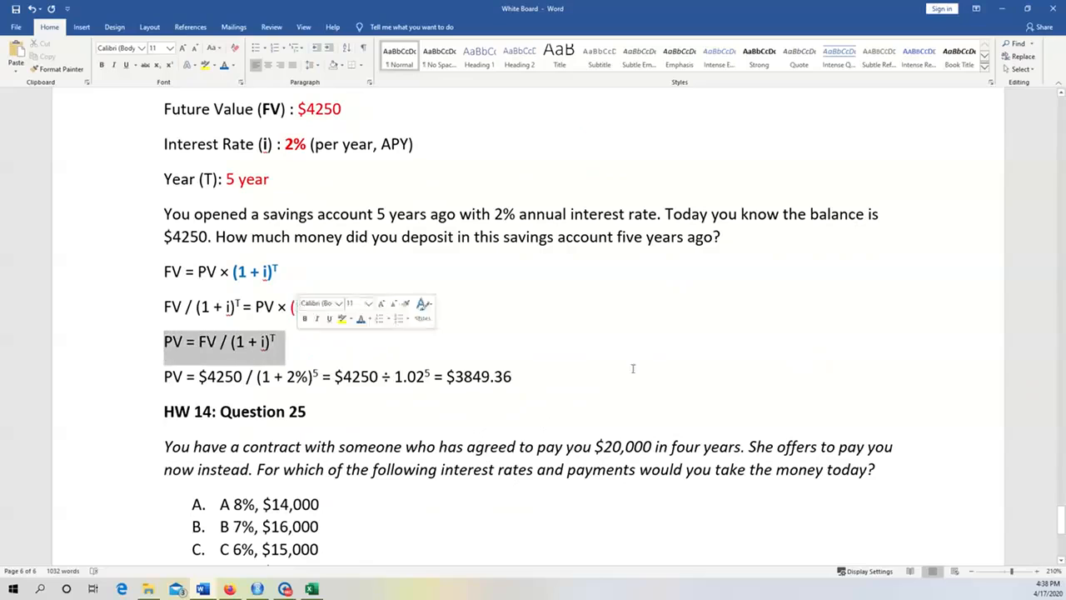
click(101, 65)
click(224, 65)
click(417, 376)
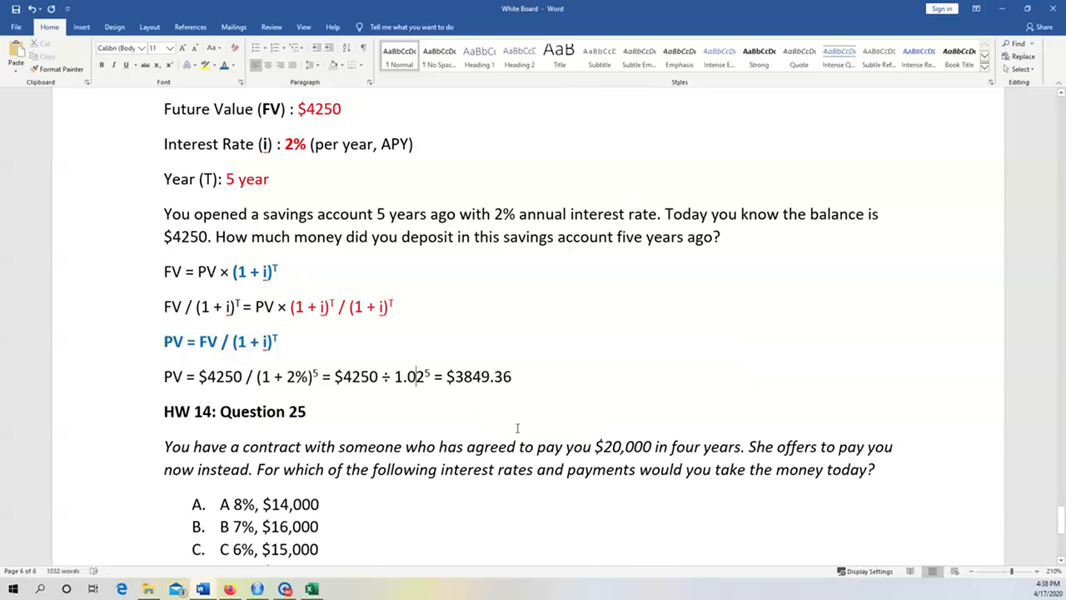
Highlight the (1 + i)^T part of the PV formula, switch to Excel and enter the heading FACTOR in F2.
key(Up)
key(shift+Left)
key(shift+Left)
key(shift+Left)
key(shift+Left)
key(shift+Left)
key(shift+Left)
key(shift+Left)
key(shift+Left)
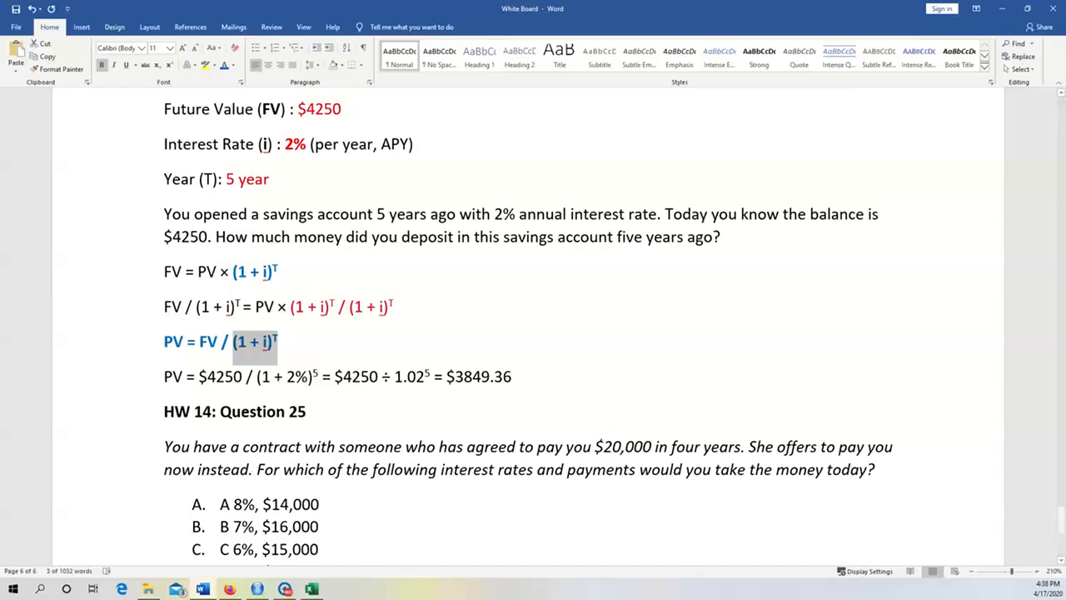
click(311, 588)
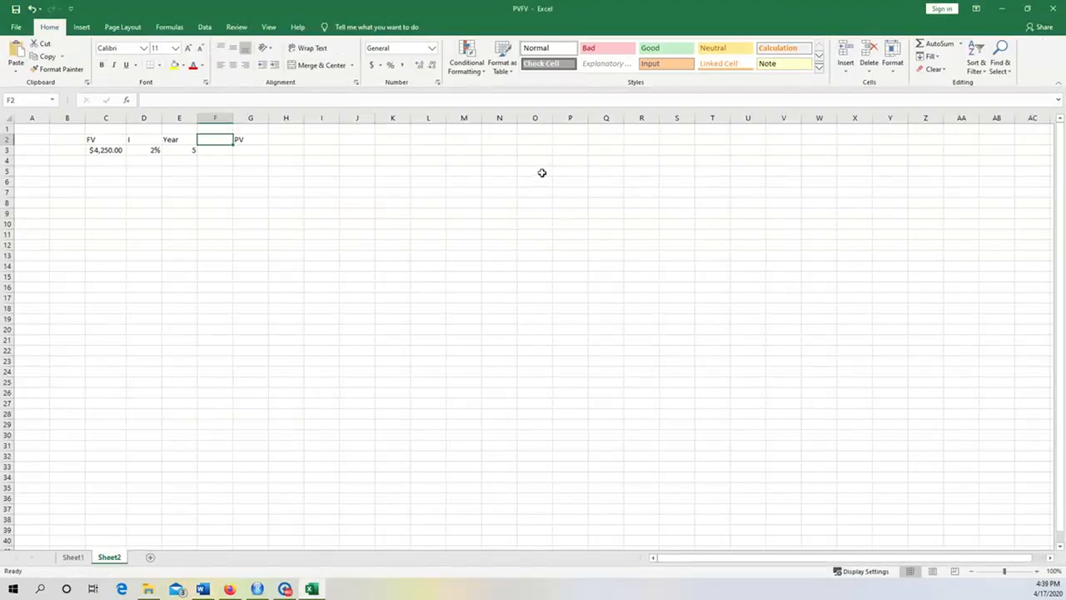
text(FACTOR)
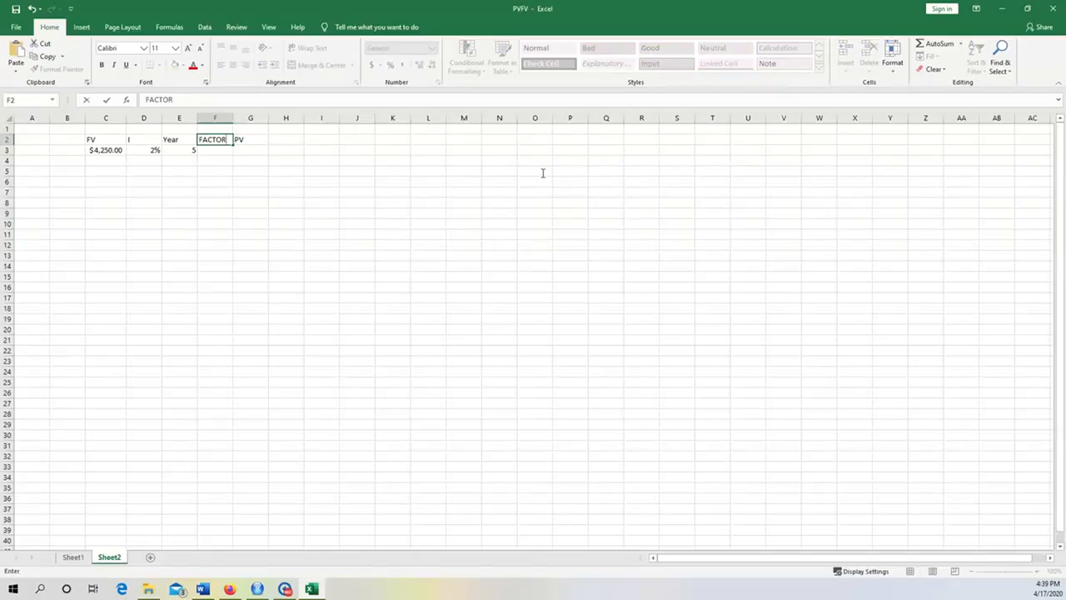
key(Return)
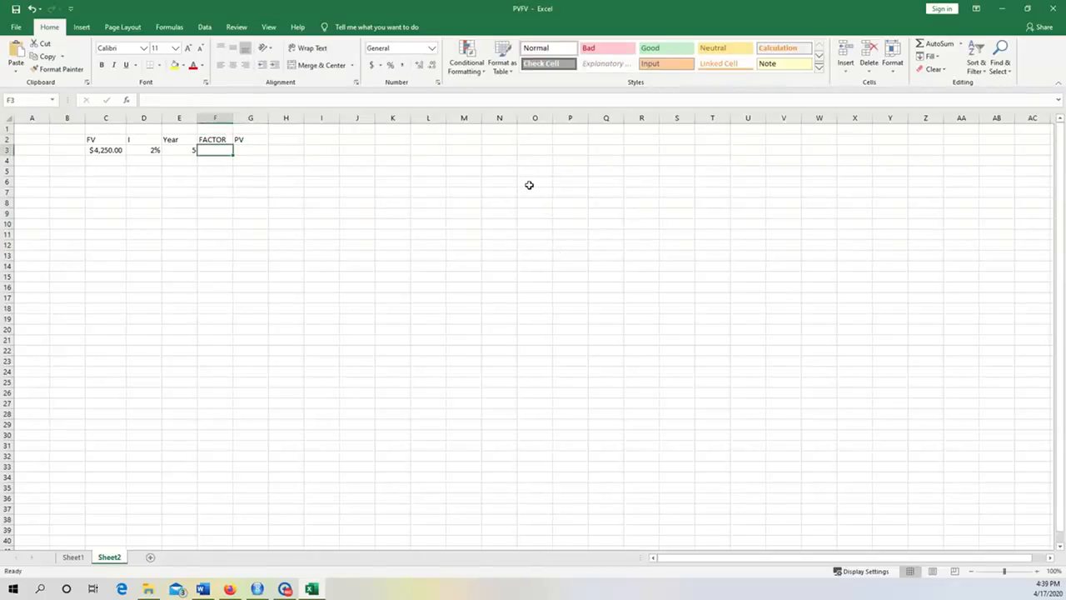
Calculate the factor in F3 with the formula =(1+D3)^E3.
click(286, 213)
click(215, 150)
text(=(1+)
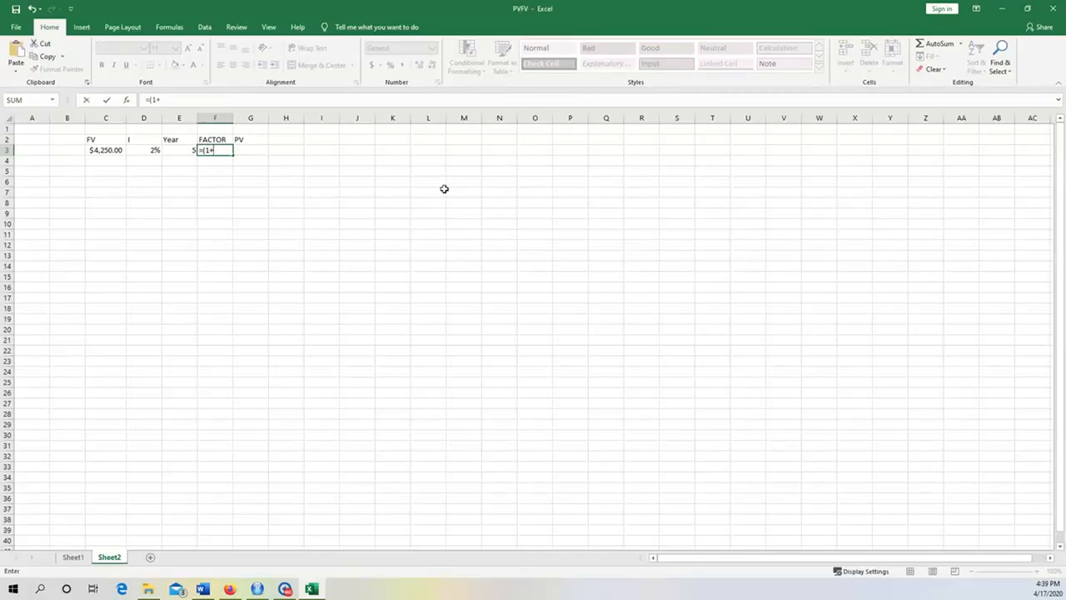
key(Left)
key(Left)
text())
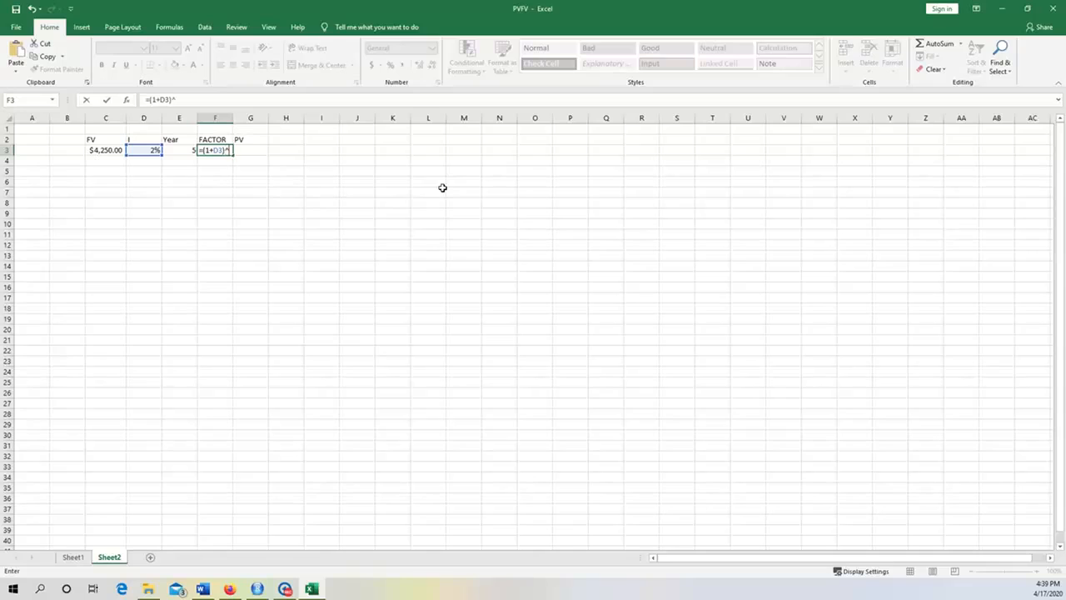
text(^)
key(Left)
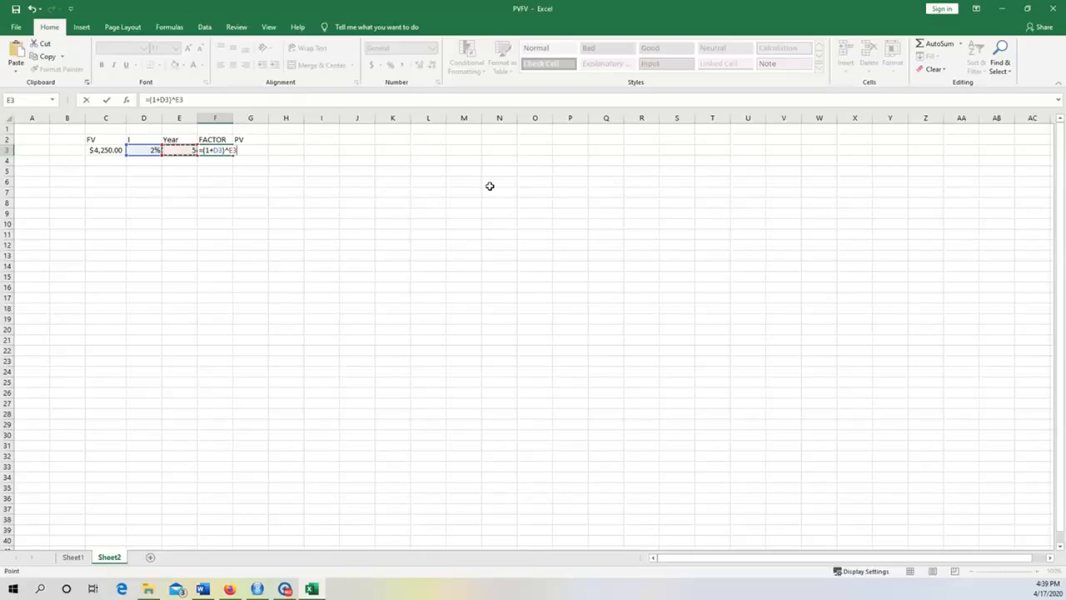
key(Return)
Calculate the present value in G3 with the formula =C3/F3.
key(Up)
key(Up)
key(Right)
key(Down)
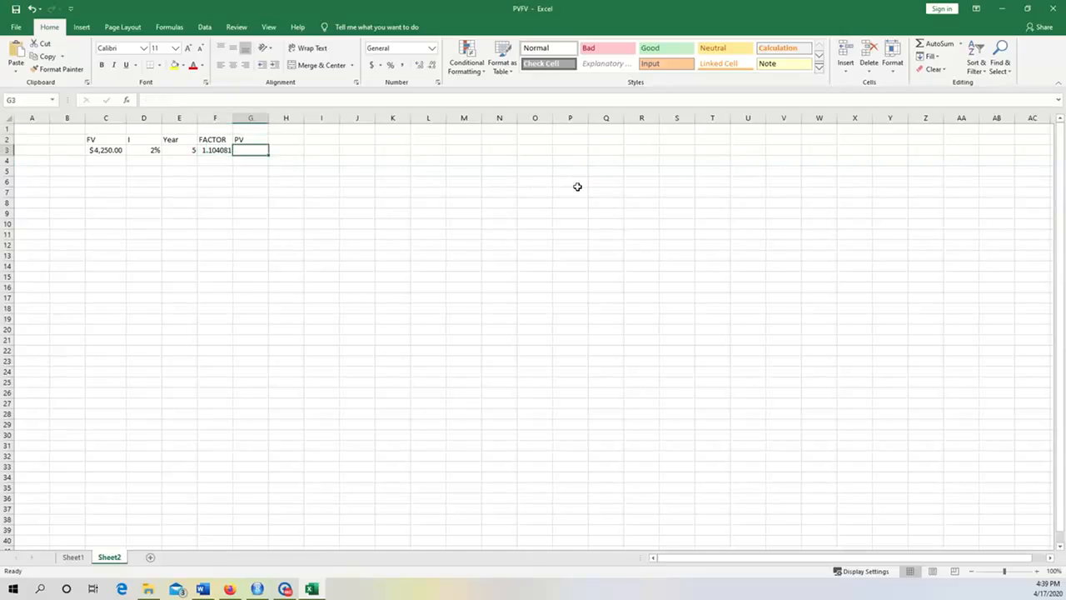
text(=)
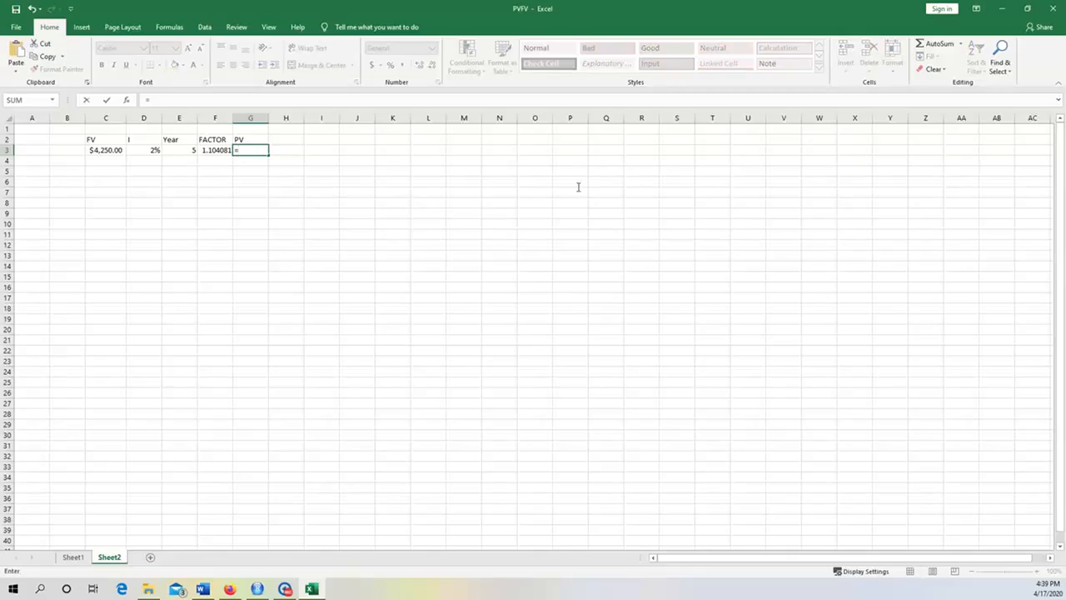
key(Left)
key(Left)
key(Left)
key(Left)
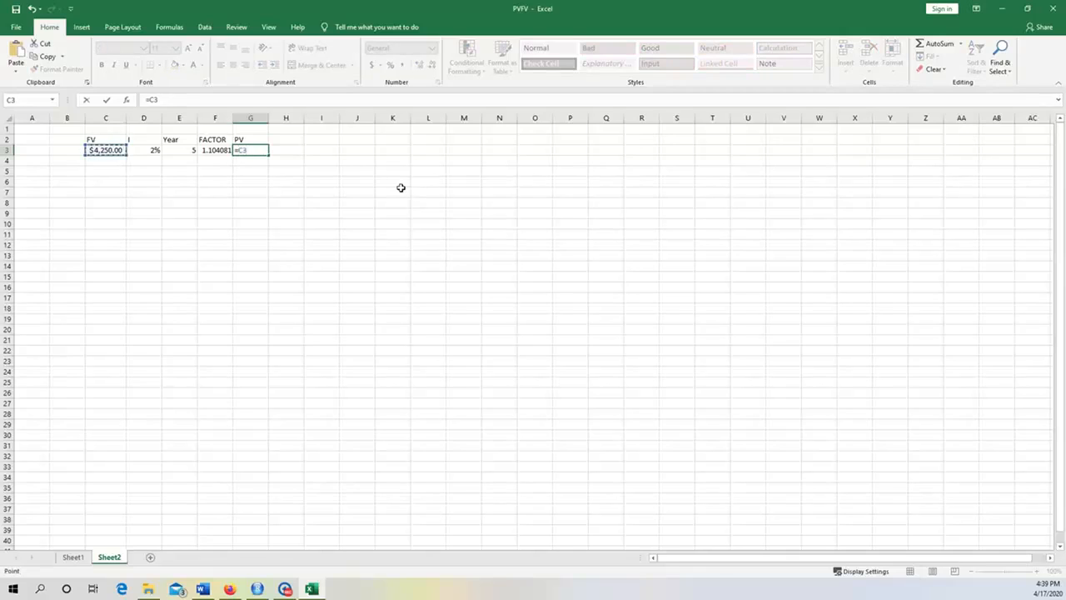
text(/)
key(Left)
key(Return)
click(253, 151)
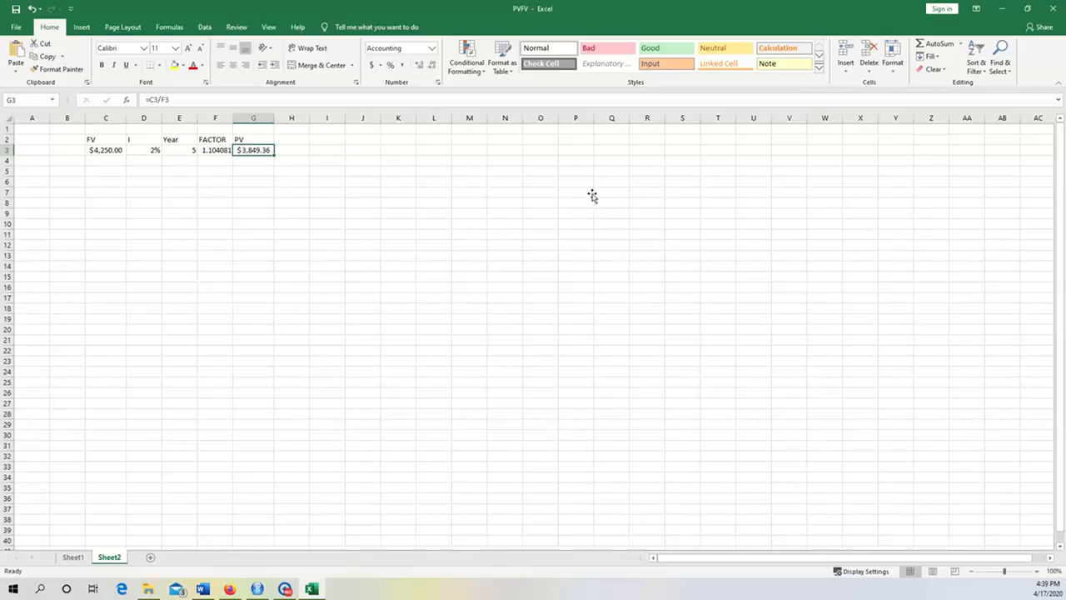
Switch to the Word notes, compare the worked PV answer $3849.36 with the worksheet and colour it blue.
key(alt+Tab)
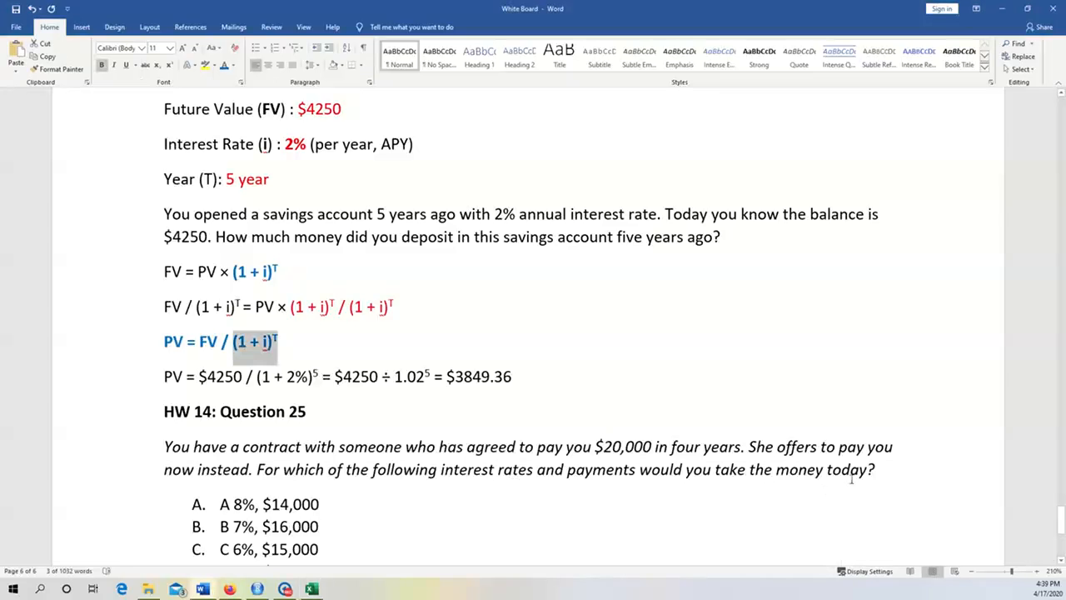
double_click(479, 376)
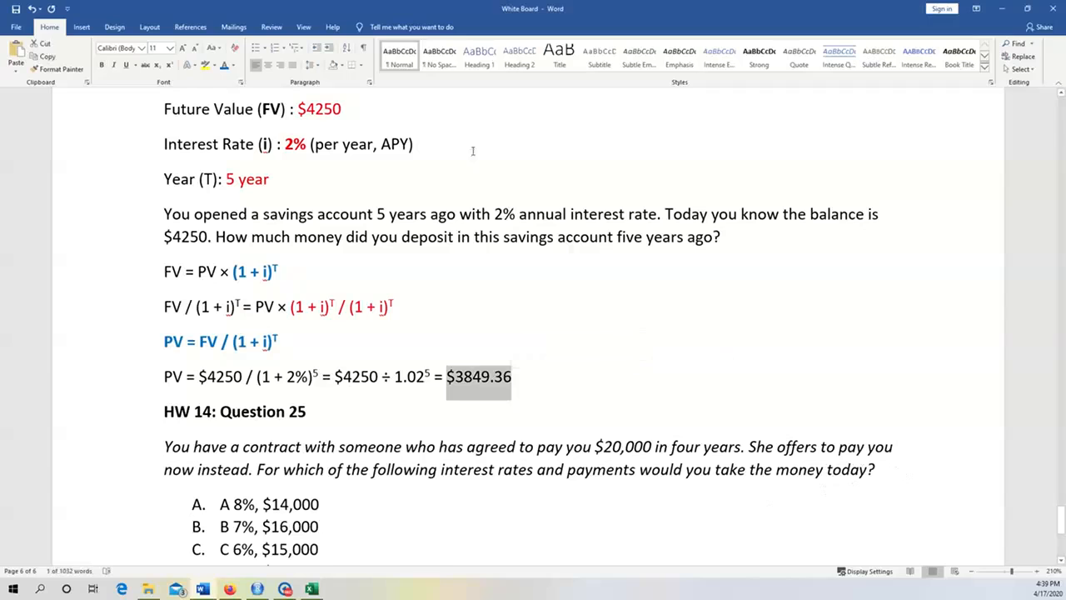
key(Down)
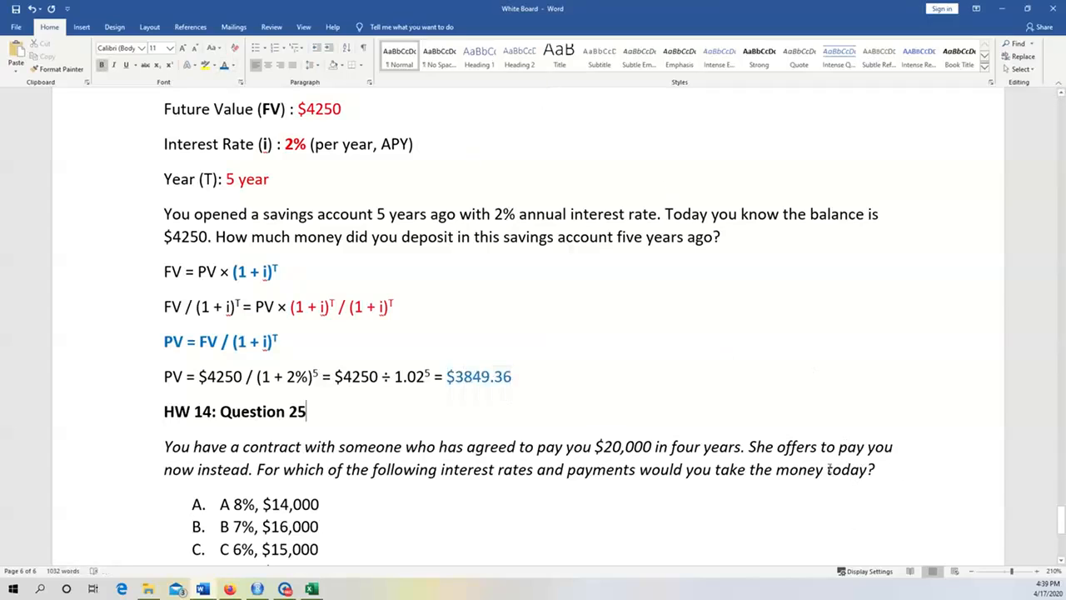
drag(447, 377, 512, 378)
click(423, 419)
Switch to Excel and examine the future value, rate, years, factor and present value across C3:G3.
click(312, 589)
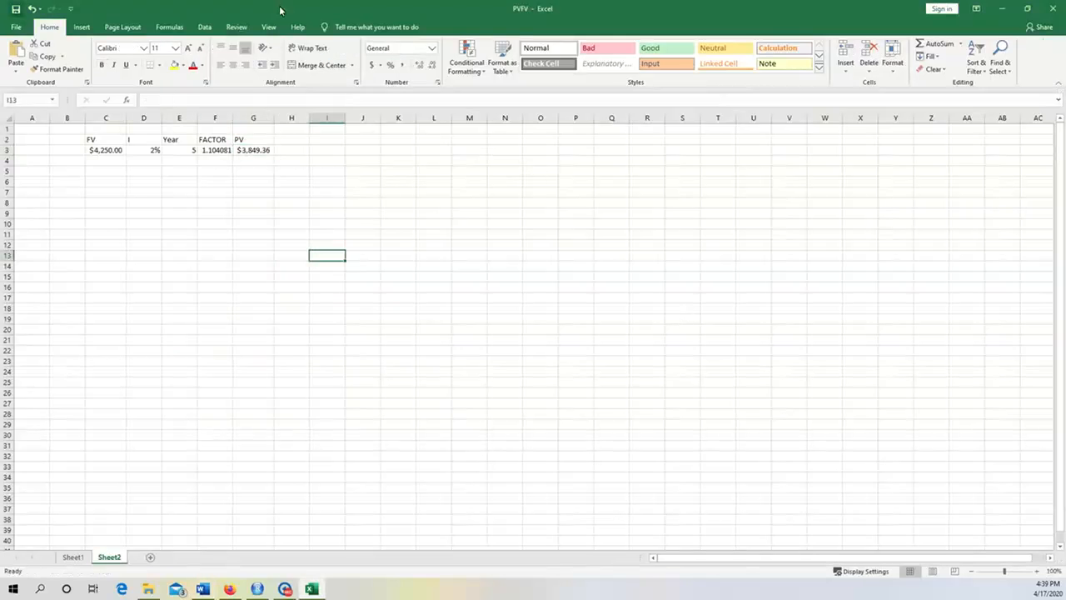
key(Left)
key(Up)
key(Left)
key(Left)
key(Up)
key(Up)
key(Up)
key(Up)
key(Up)
key(Up)
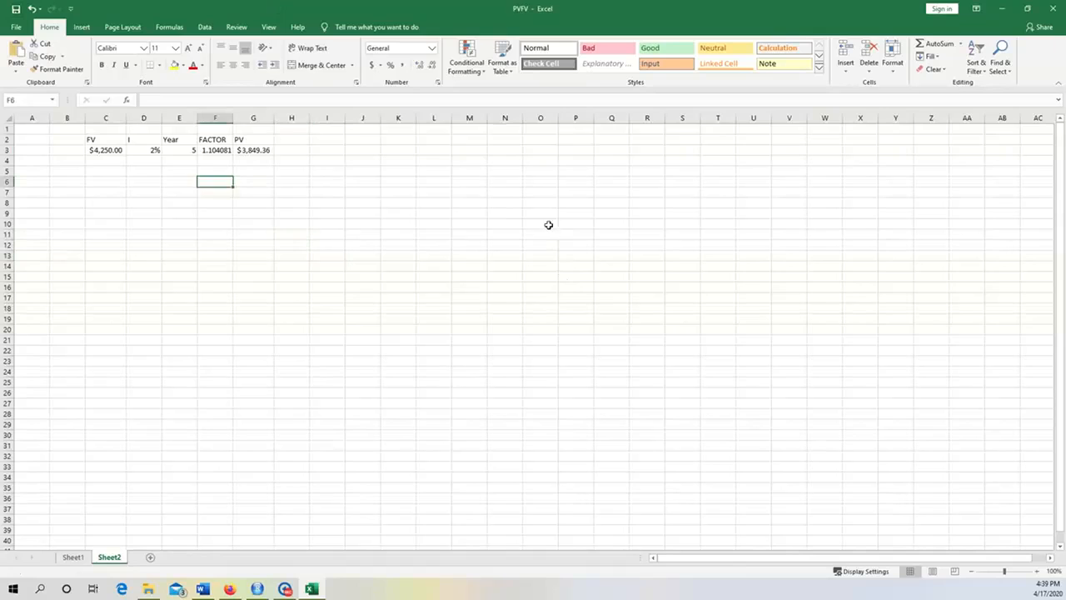
key(Right)
key(Right)
key(Right)
key(Right)
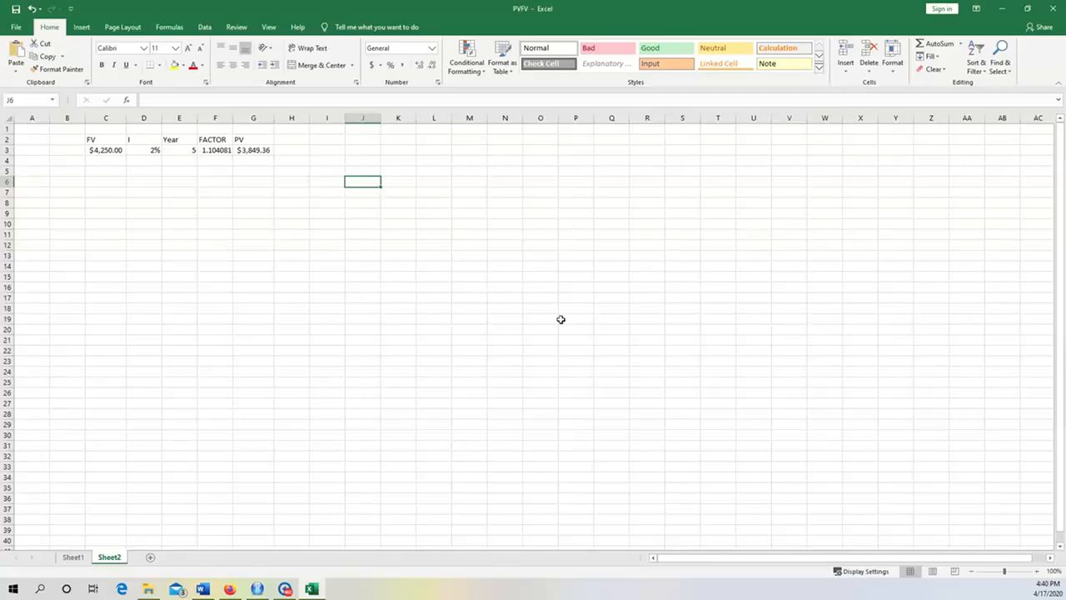
Set the future value in C3 to 8000 and the interest rate in D3 to 6%.
key(Left)
key(Left)
key(Left)
key(Down)
key(Down)
key(Down)
key(Down)
key(Down)
key(Down)
key(Down)
key(Left)
key(Left)
key(Left)
key(Left)
key(Up)
key(Up)
key(Up)
key(Up)
key(Up)
key(Up)
key(Up)
key(Up)
key(Up)
key(Up)
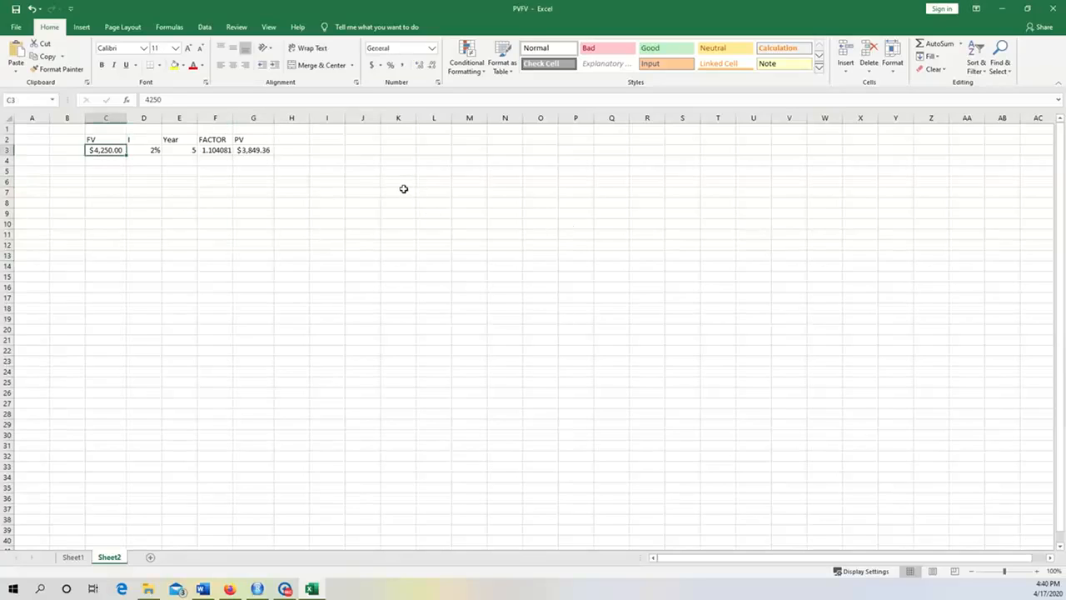
text(8000)
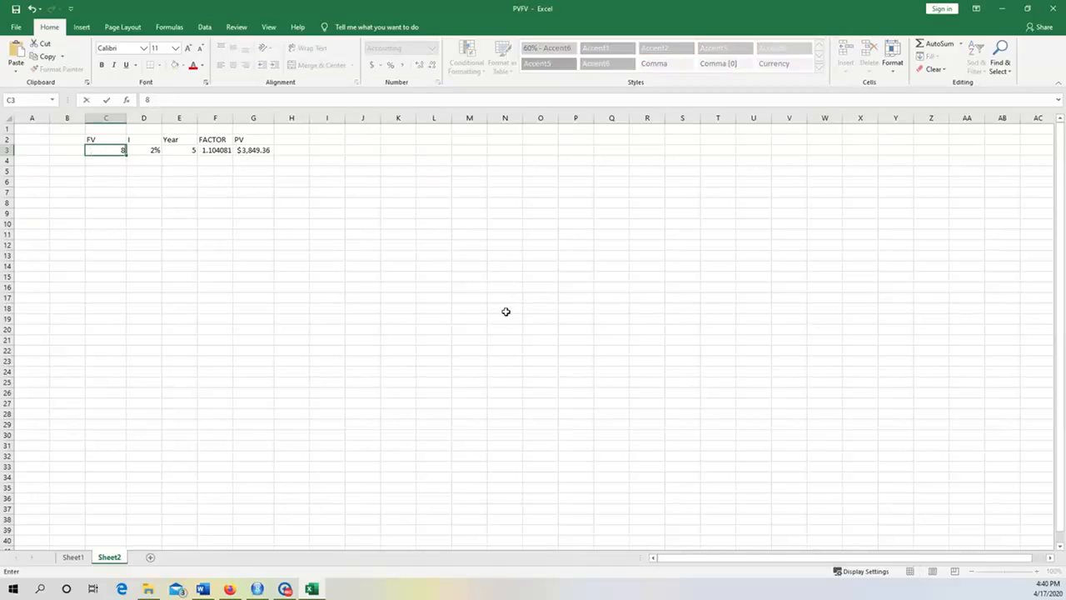
click(179, 245)
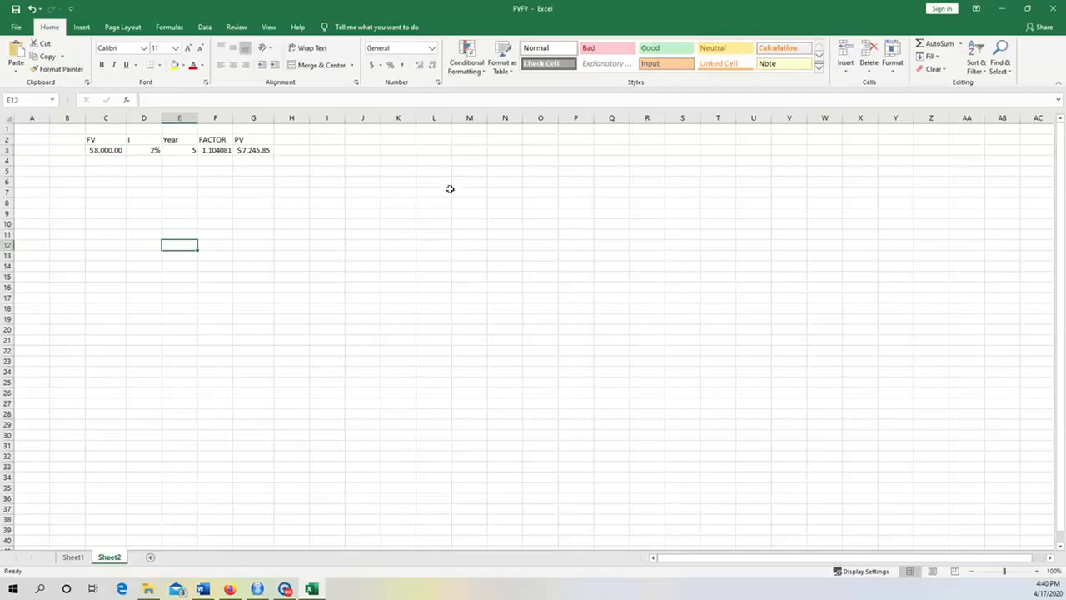
click(144, 150)
text(6)
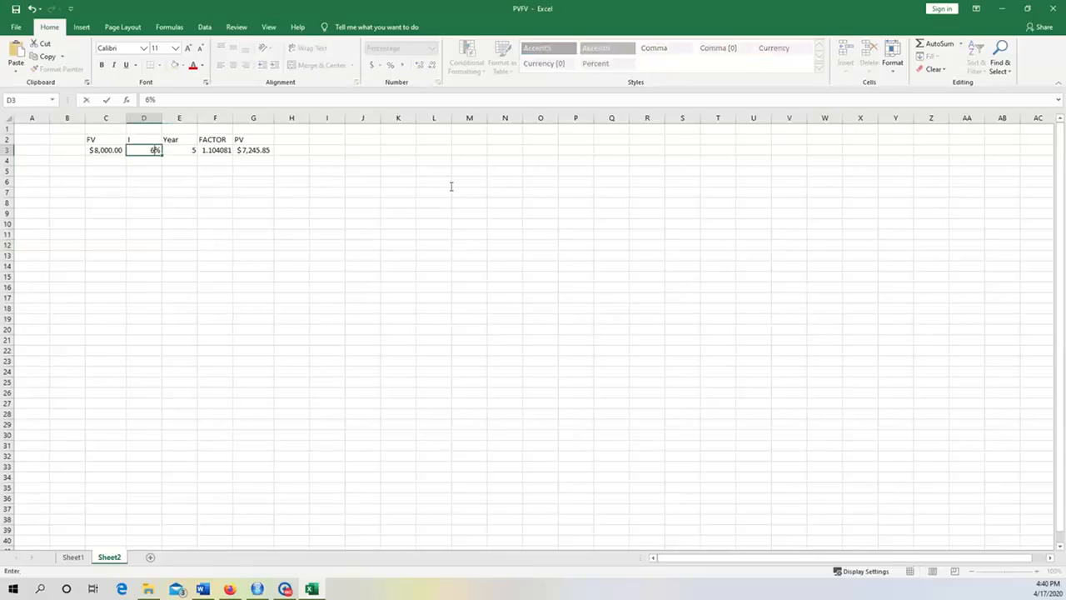
click(215, 213)
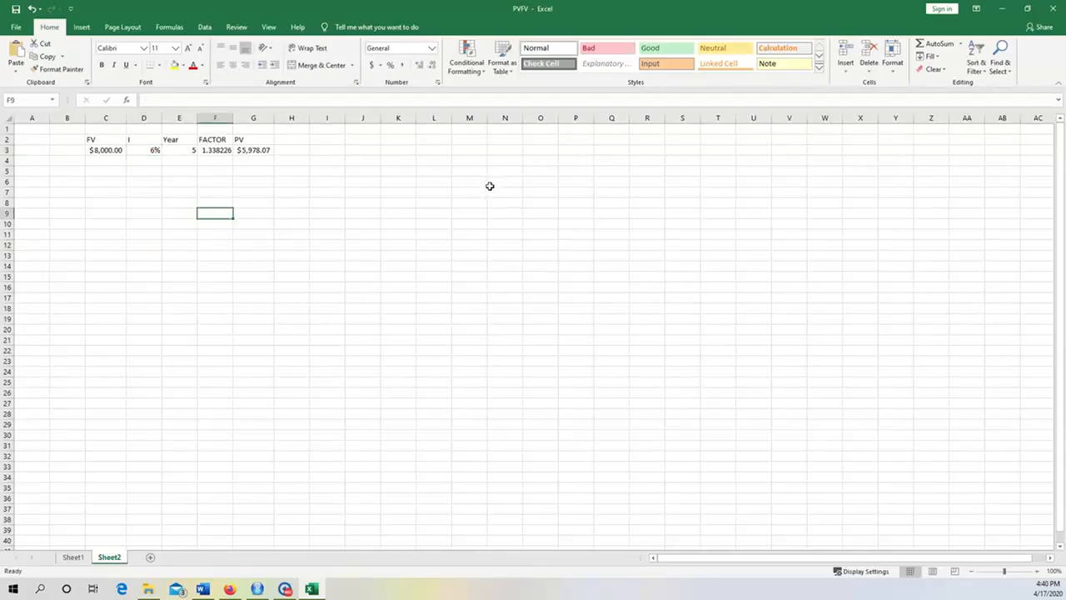
Set the number of years in E3 to 3 and check the present value in G3.
click(179, 150)
text(3)
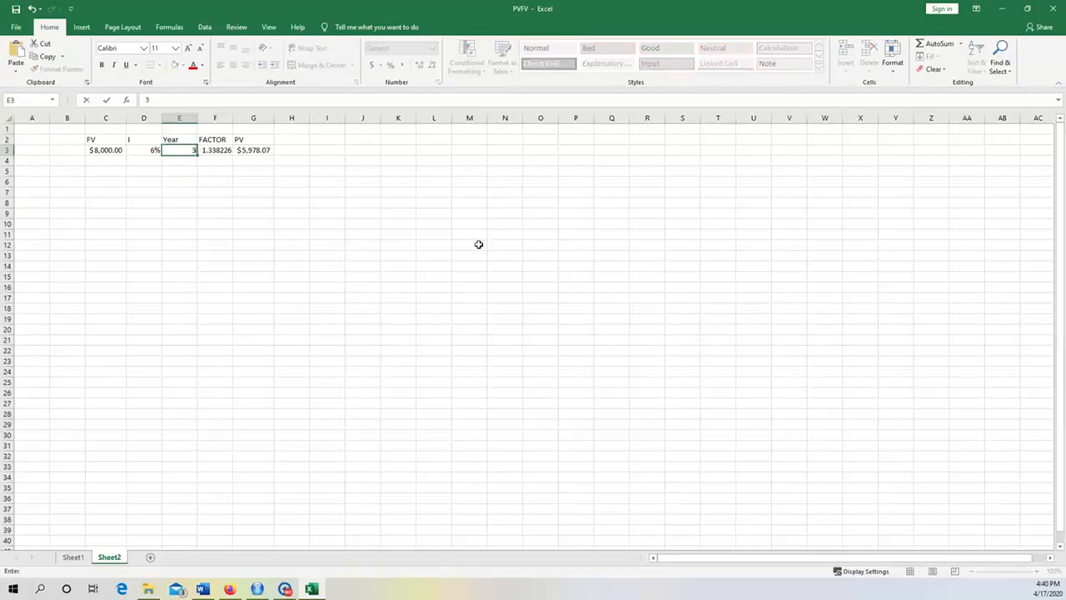
click(253, 224)
click(253, 150)
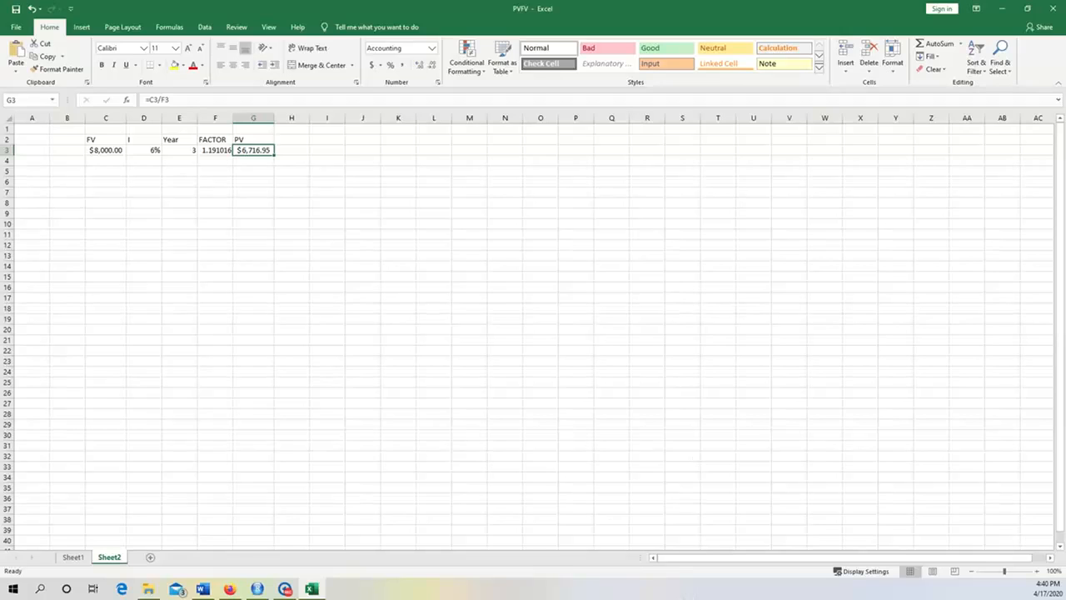
Switch to the Word notes and read HW 14 Question 25 with its four answer options.
click(203, 589)
scroll(661, 445, down, 3)
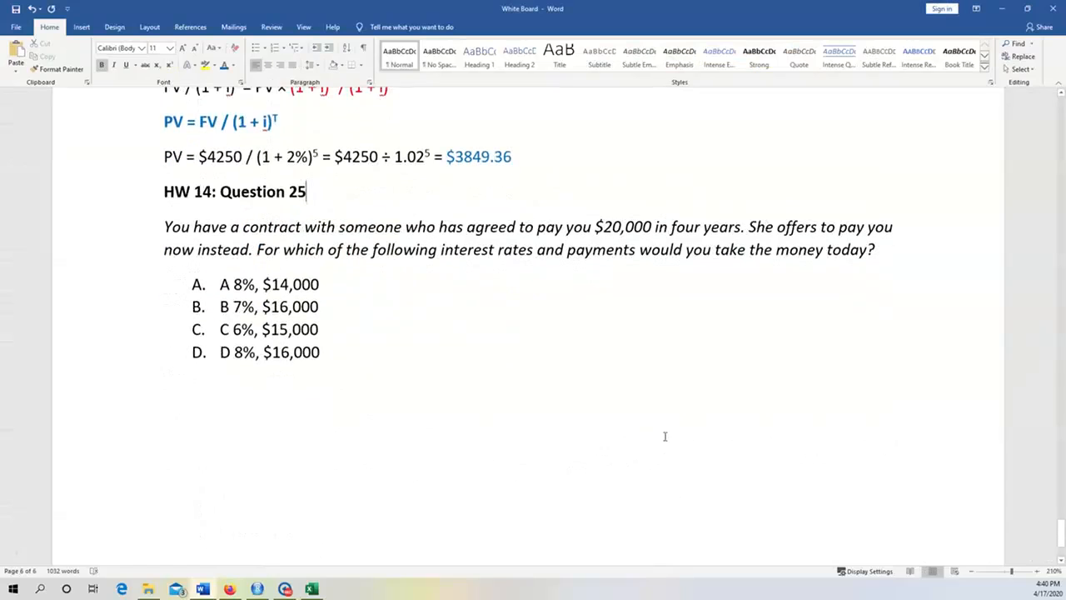
drag(211, 195, 669, 390)
click(666, 331)
drag(165, 194, 700, 422)
click(699, 478)
mouse_move(488, 281)
mouse_down()
mouse_move(1056, 286)
mouse_move(1036, 281)
mouse_up()
click(653, 250)
Colour the phrase "$20,000 in four years" in Question 25 red.
drag(613, 226, 741, 226)
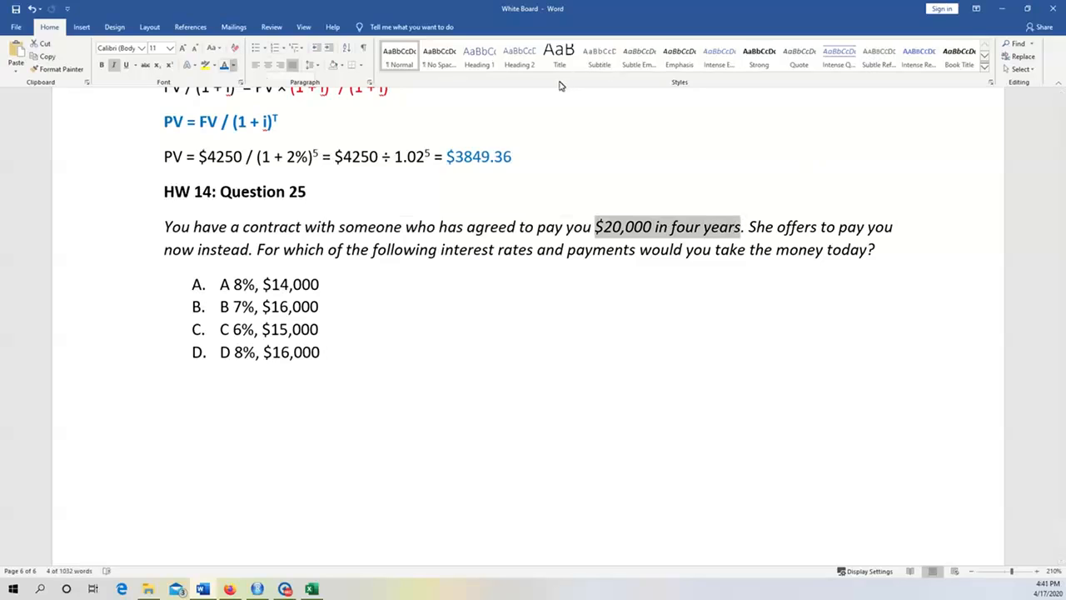
click(232, 65)
click(232, 165)
click(1019, 277)
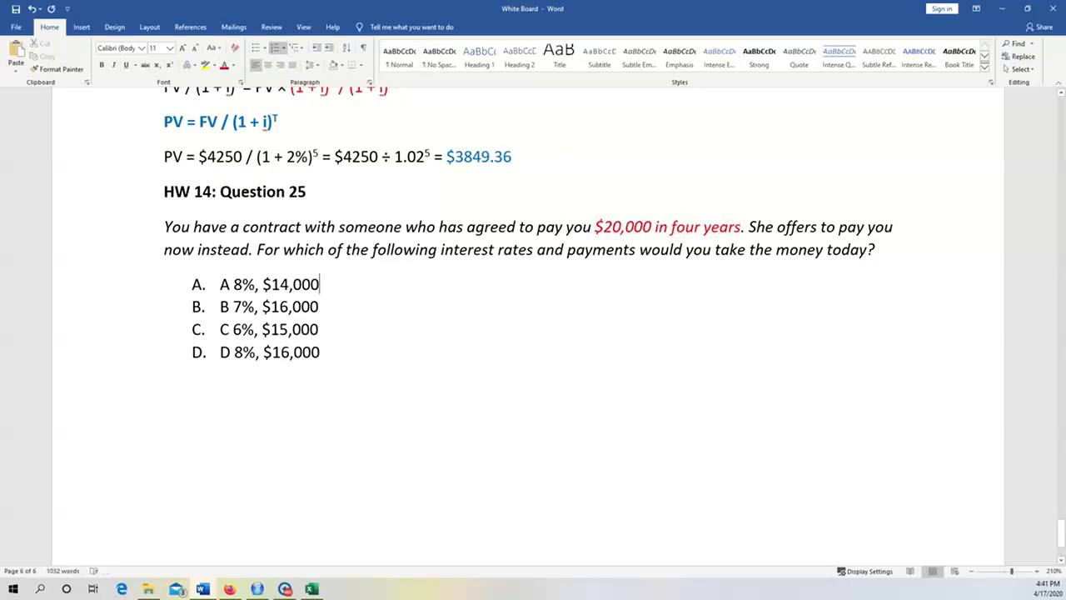
Examine the $20,000 amount and its four-year term in the Question 25 text.
drag(596, 228, 701, 227)
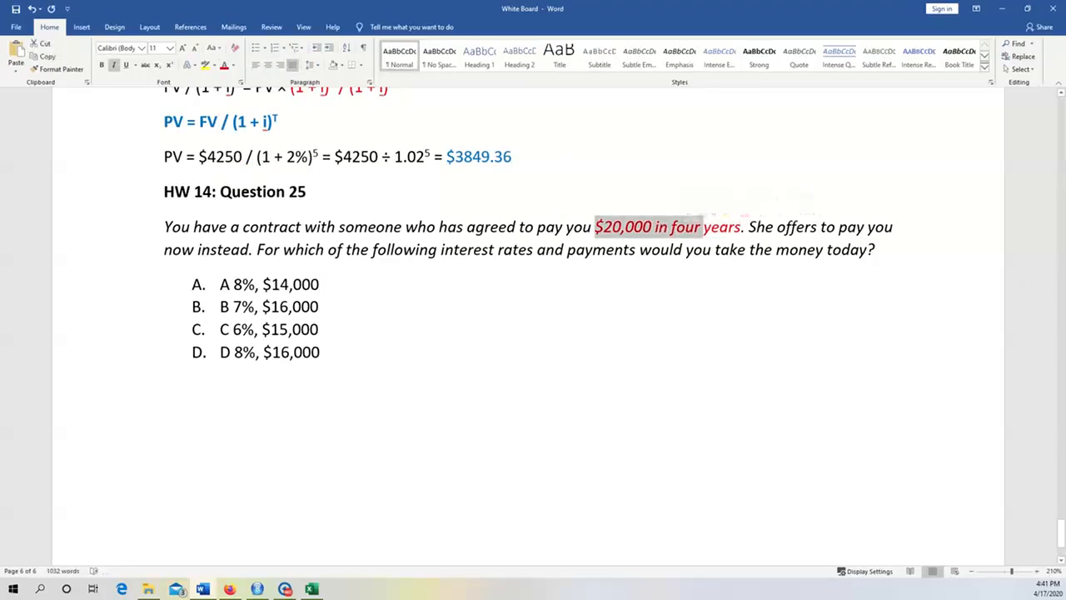
click(696, 249)
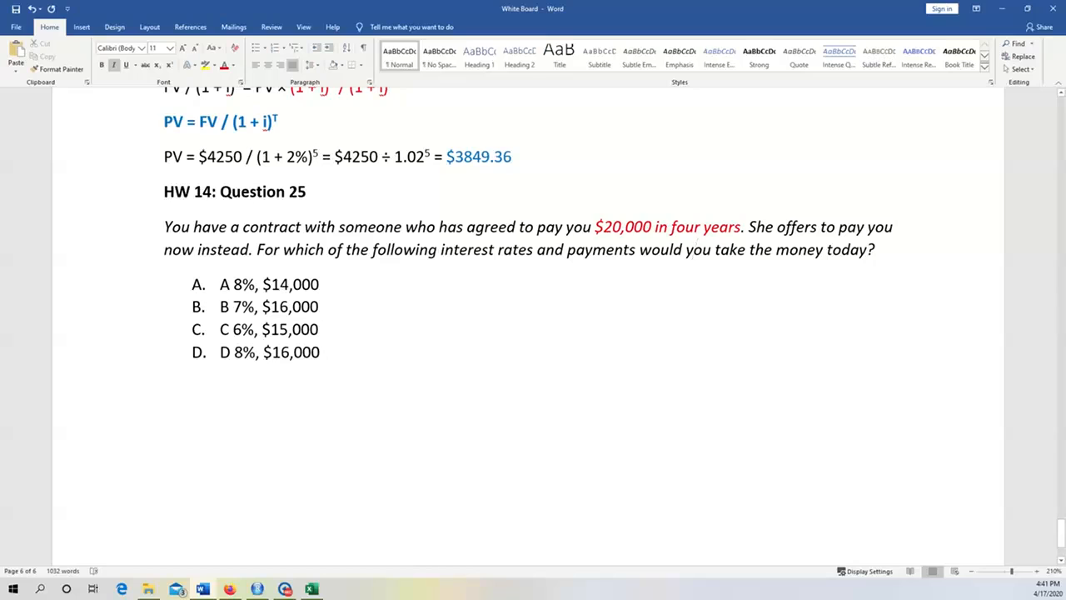
drag(595, 227, 656, 227)
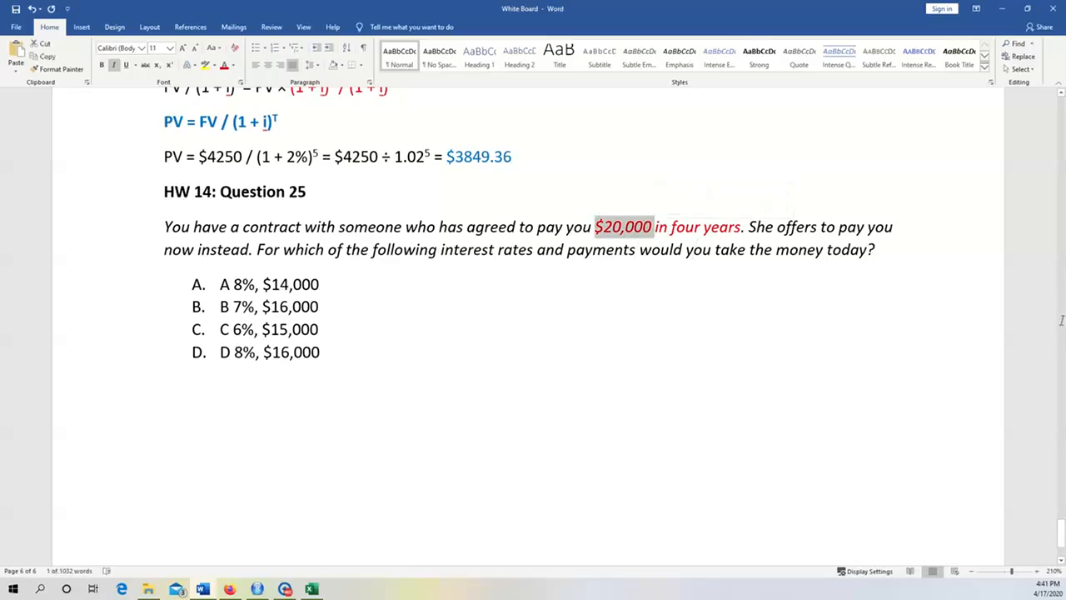
click(637, 249)
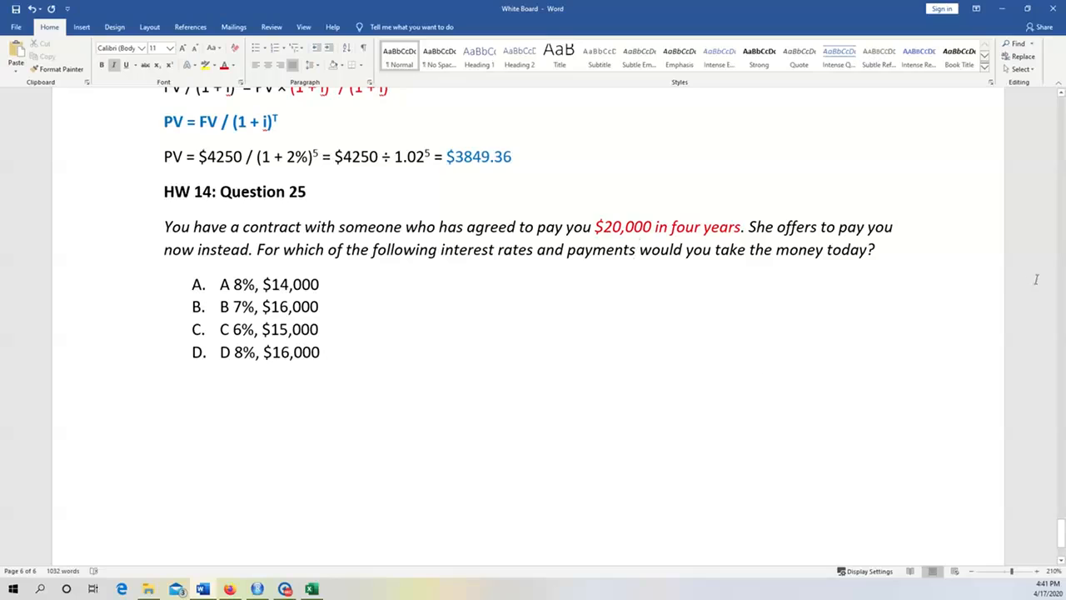
drag(596, 227, 655, 226)
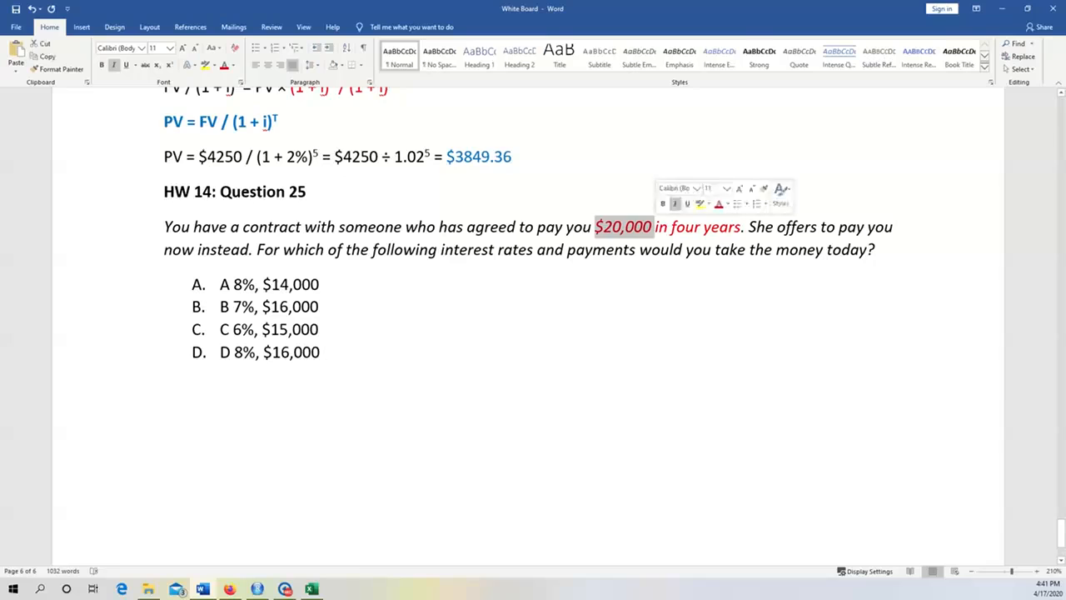
click(866, 308)
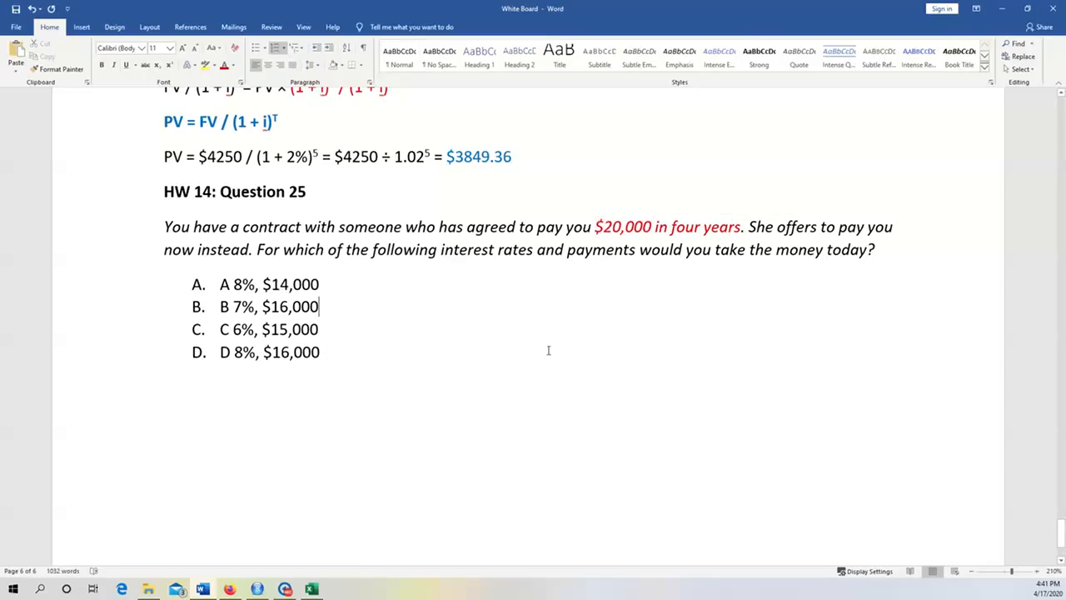
Examine the interest rates and payments offered in answer options A to D.
drag(221, 285, 330, 285)
click(591, 415)
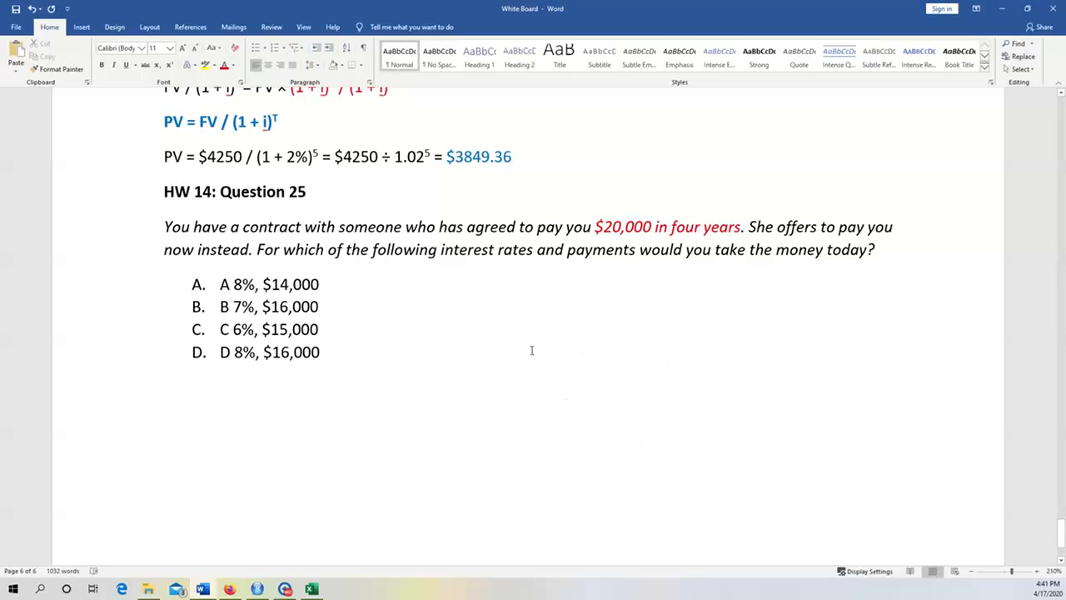
drag(221, 285, 669, 438)
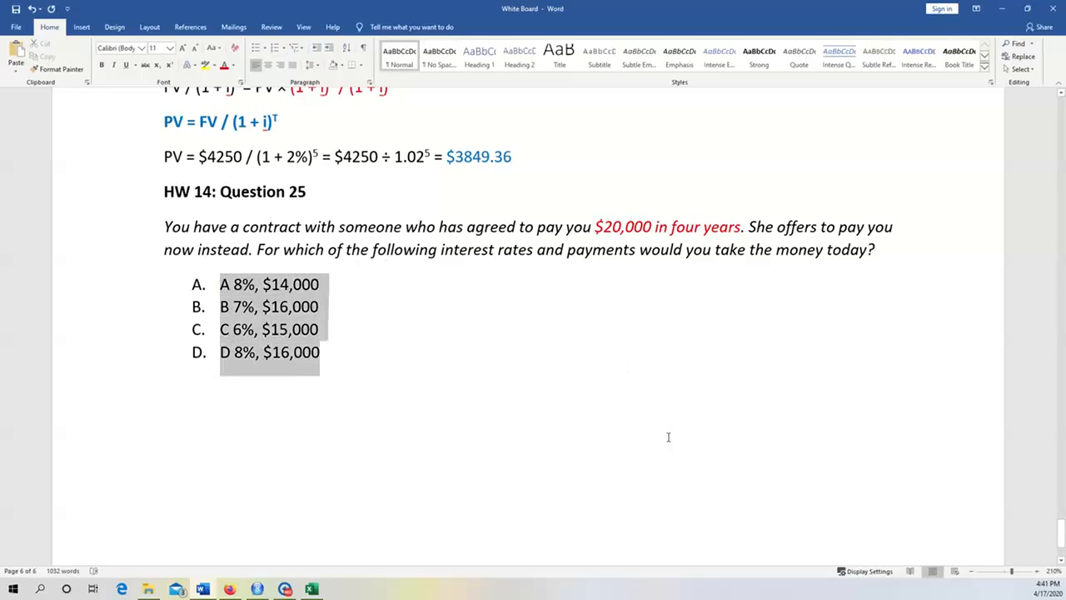
click(753, 459)
drag(263, 284, 671, 425)
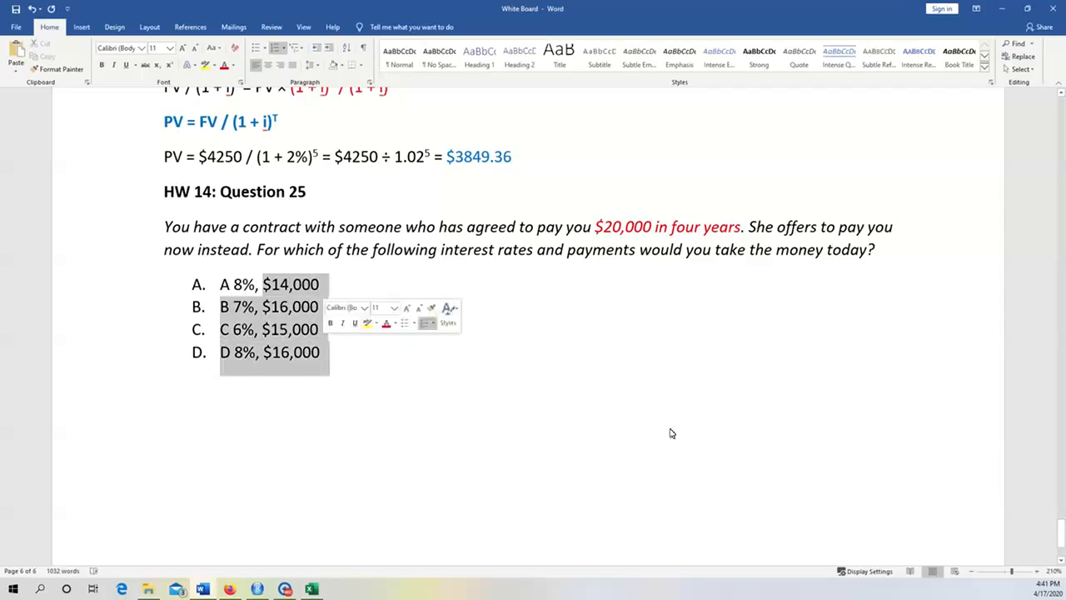
click(752, 467)
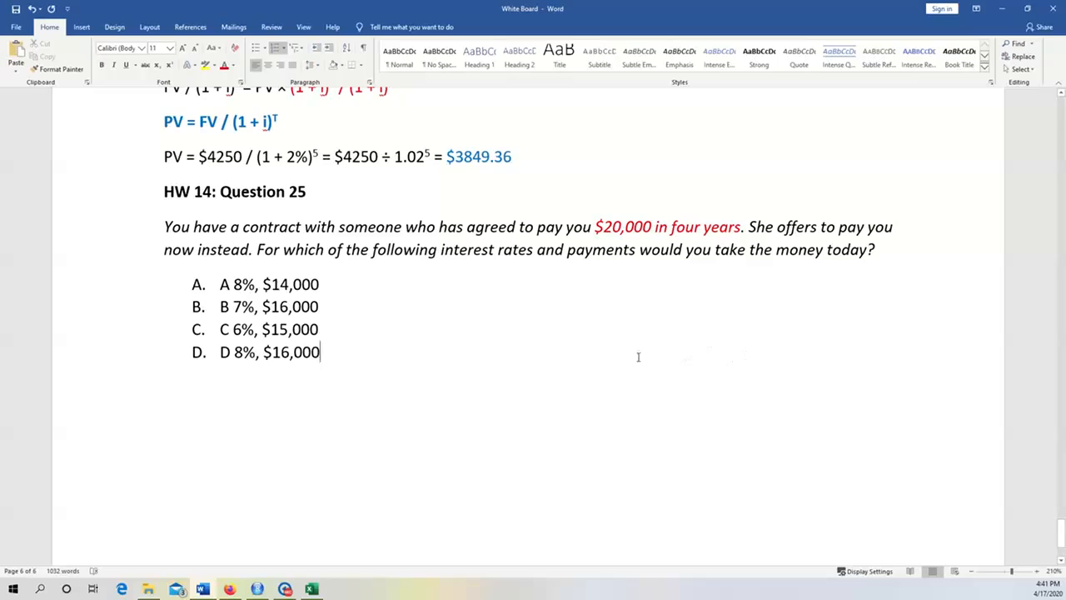
drag(263, 284, 325, 329)
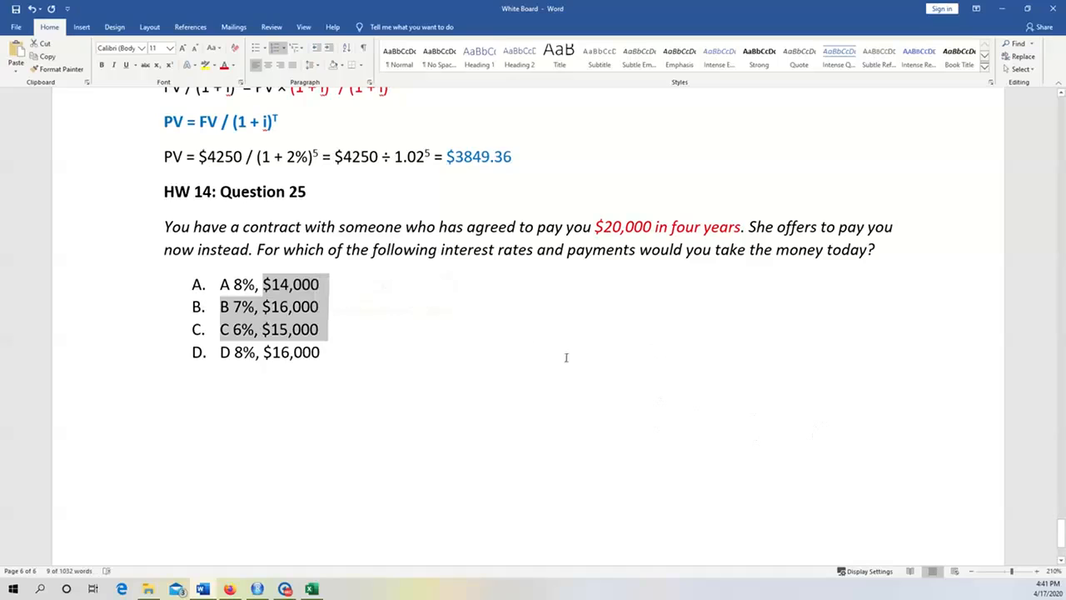
drag(222, 284, 324, 329)
click(639, 511)
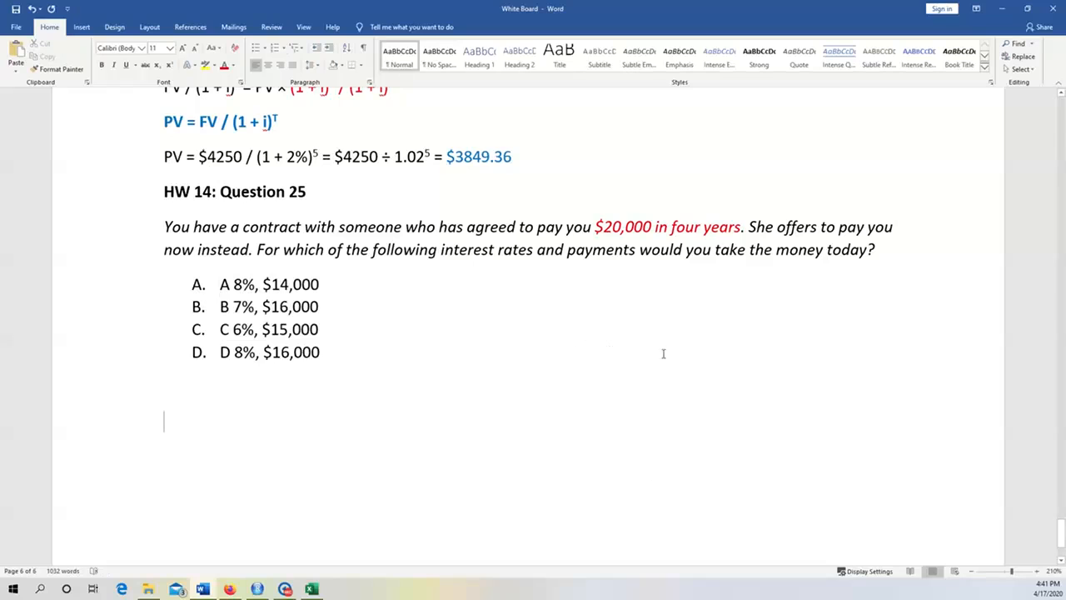
Compare option A's 8% rate and $14,000 payment with the contract's $20,000 in four years.
drag(320, 284, 233, 284)
drag(595, 227, 742, 227)
click(721, 249)
drag(594, 226, 741, 226)
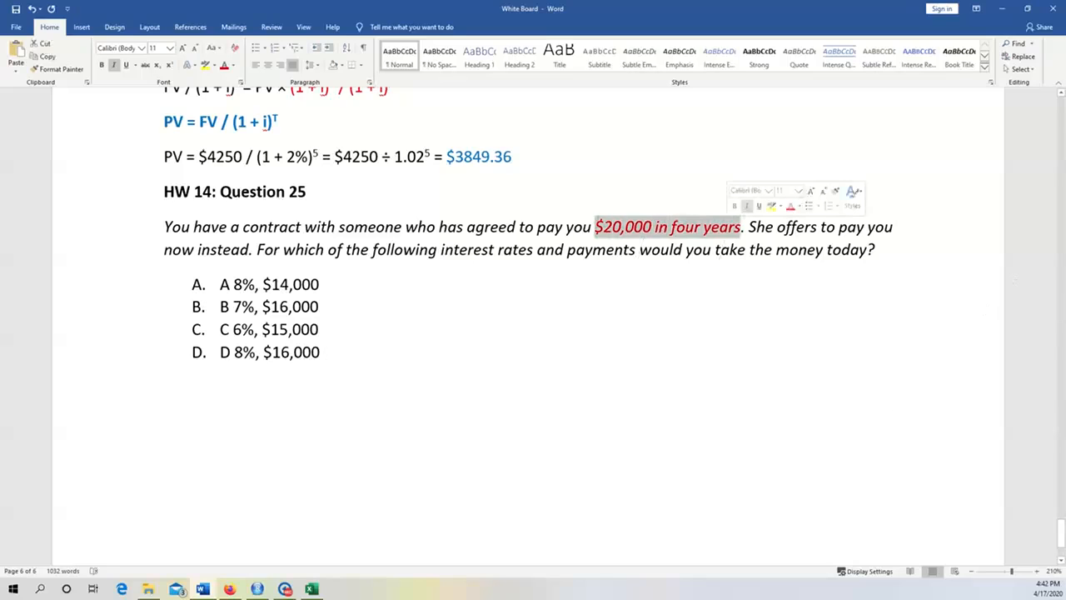
click(675, 249)
drag(595, 226, 741, 227)
click(696, 288)
key(Home)
drag(635, 355, 685, 427)
click(742, 291)
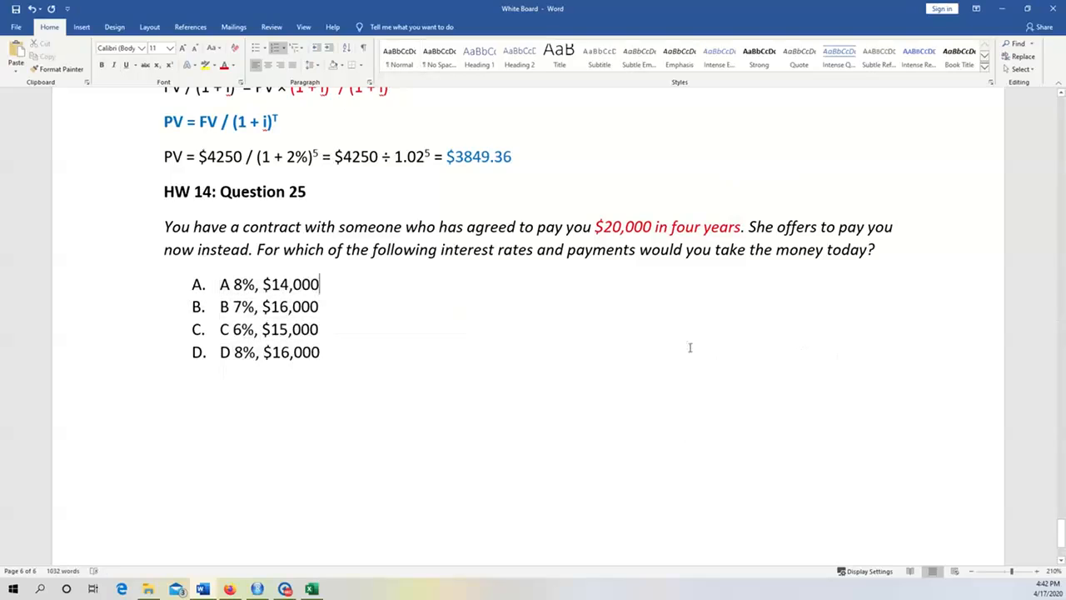
Go through the payments and rates of options A, B and C individually against the $20,000 future amount.
drag(596, 353, 655, 354)
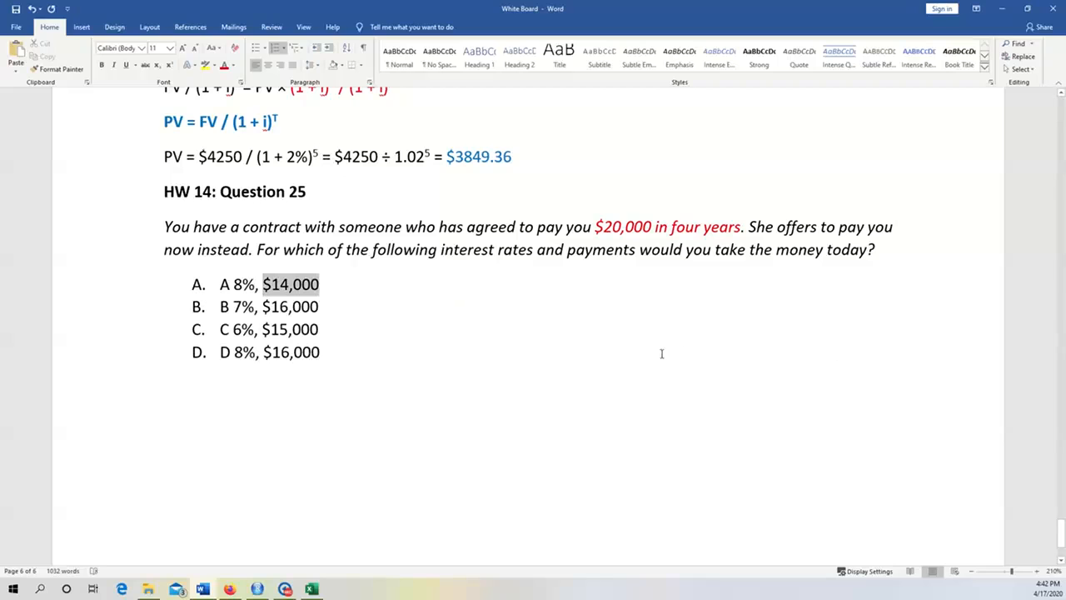
drag(559, 350, 660, 382)
click(649, 397)
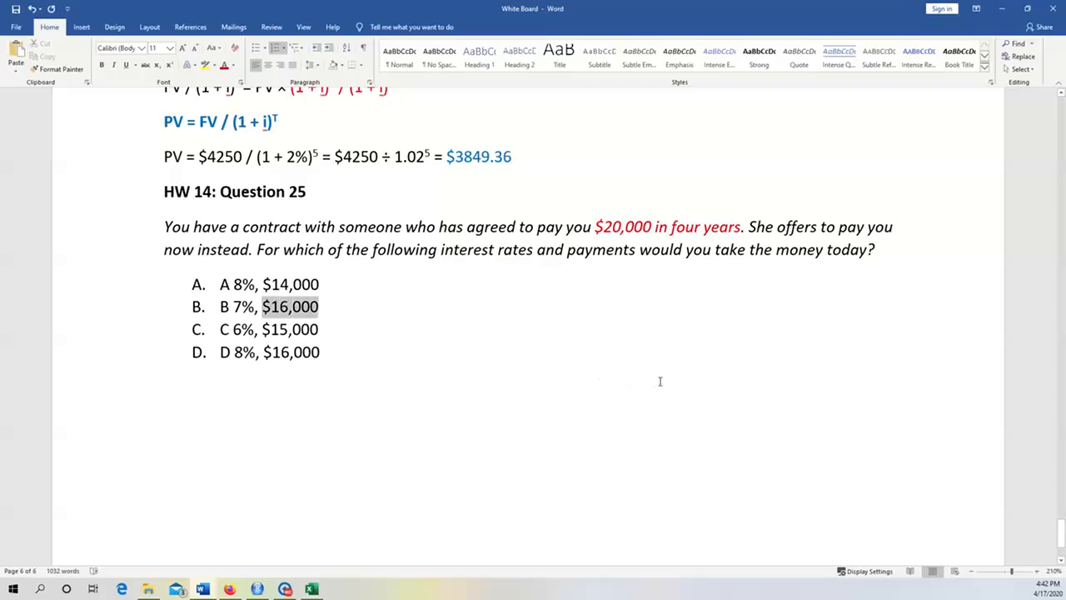
drag(562, 376, 664, 407)
click(596, 417)
click(663, 408)
drag(559, 407, 573, 407)
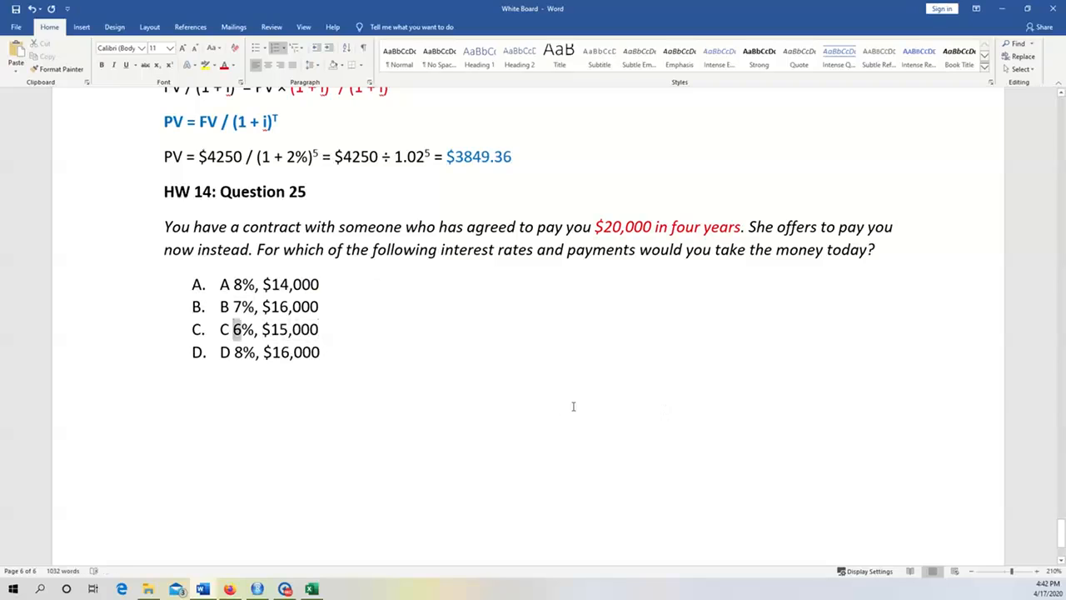
key(End)
drag(566, 350, 666, 405)
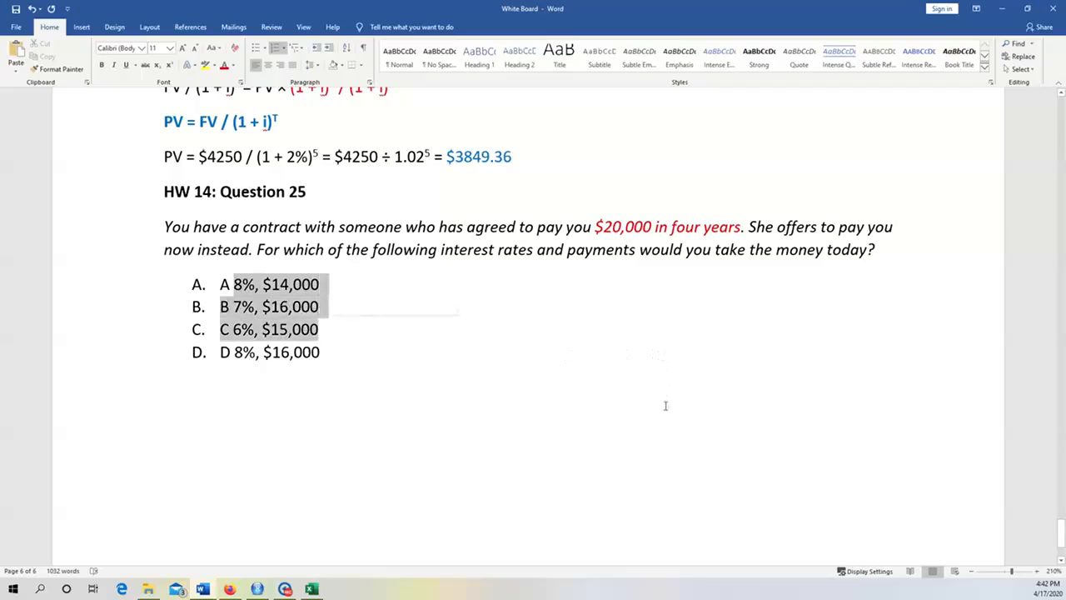
click(741, 450)
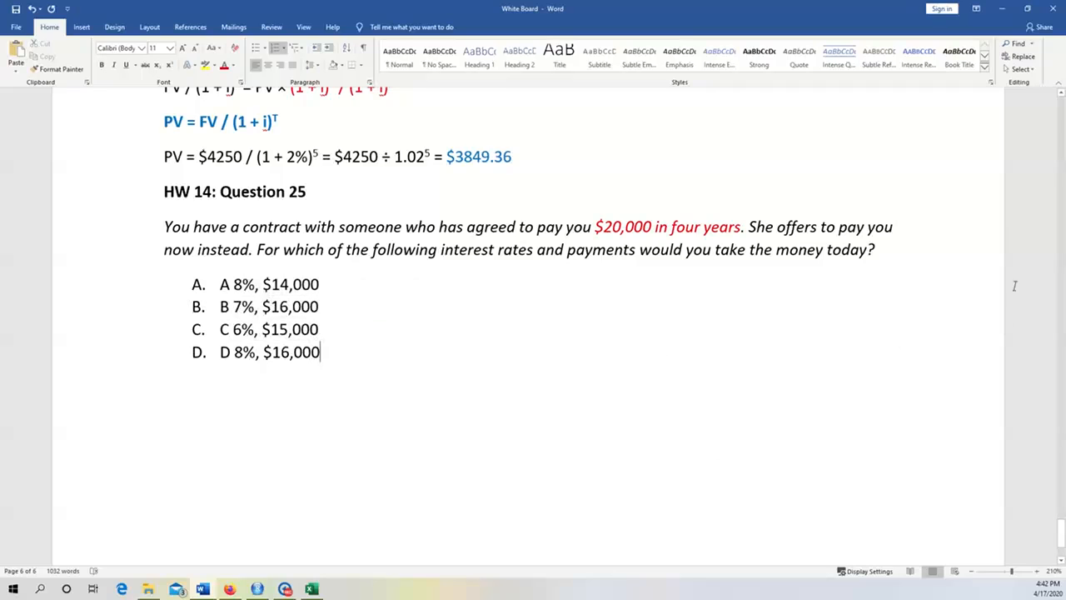
drag(595, 227, 652, 227)
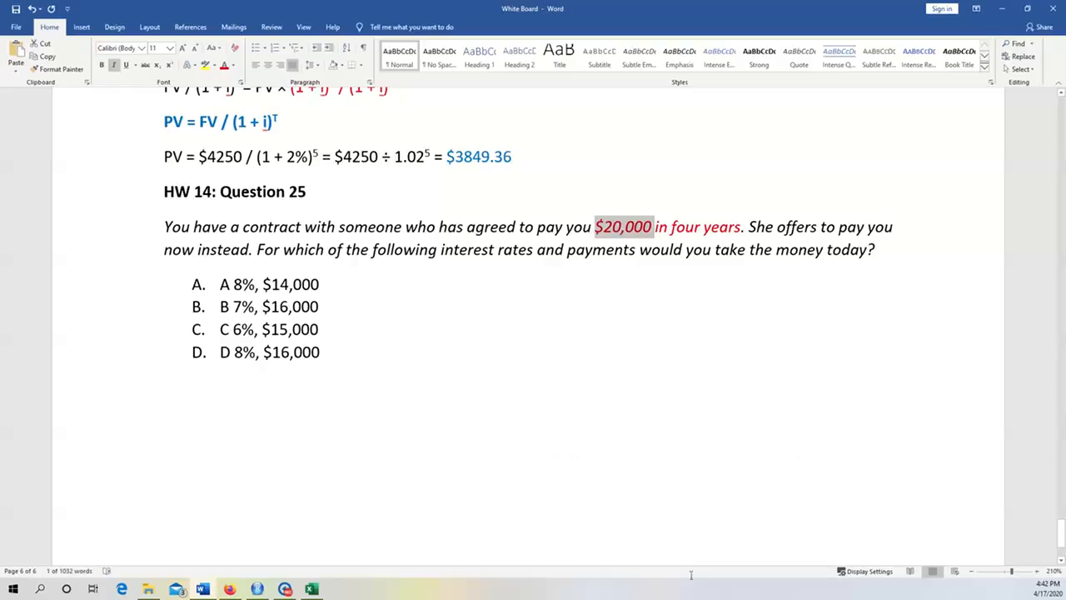
Switch to Excel and add a new worksheet to the PVFV workbook.
click(310, 589)
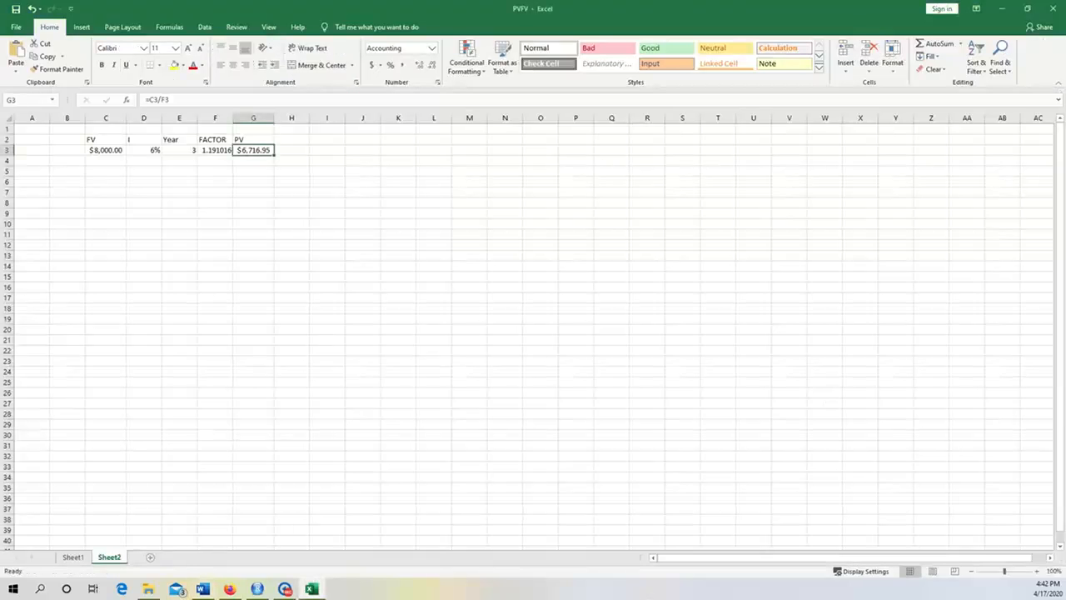
click(150, 557)
click(388, 234)
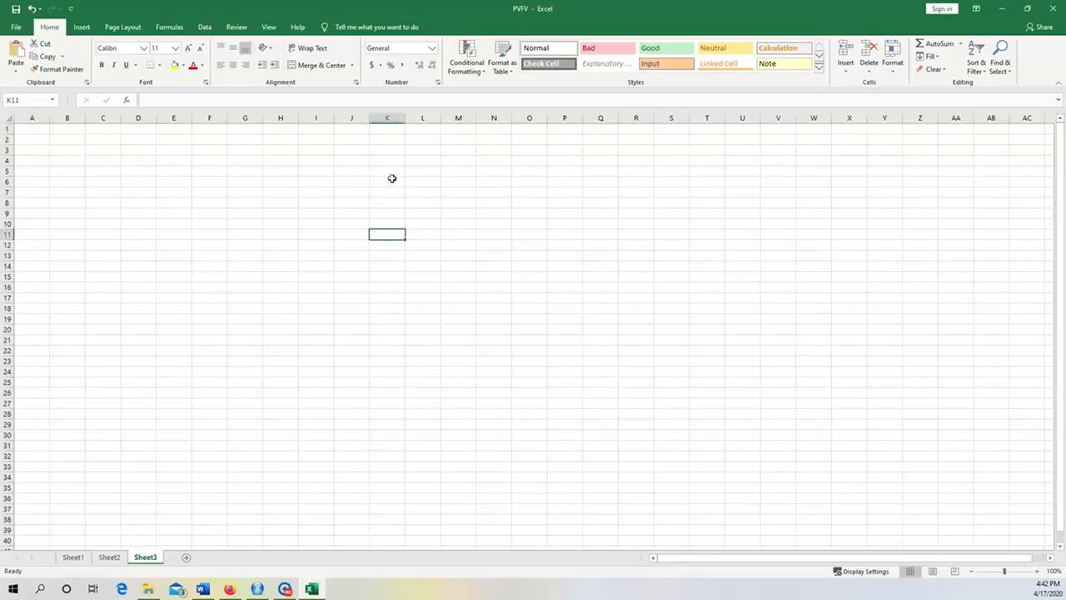
Enter the headings PV, I, YEAR, FACOTR and FV in C2:G2 and select the first entry cell under PV.
click(103, 140)
text(PV)
key(Tab)
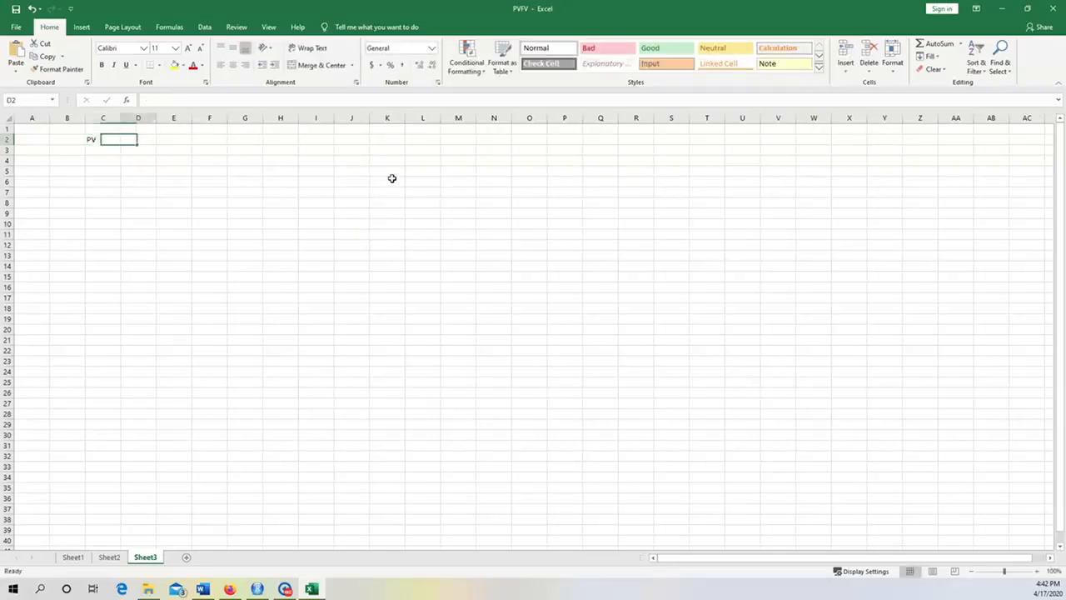
text(I)
key(Tab)
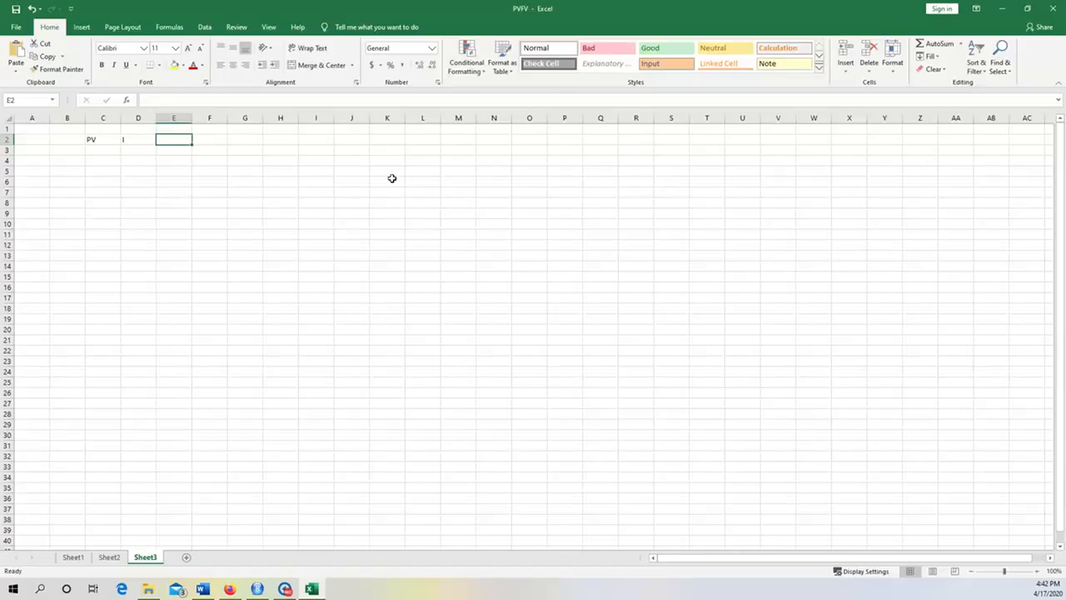
text(YEAR)
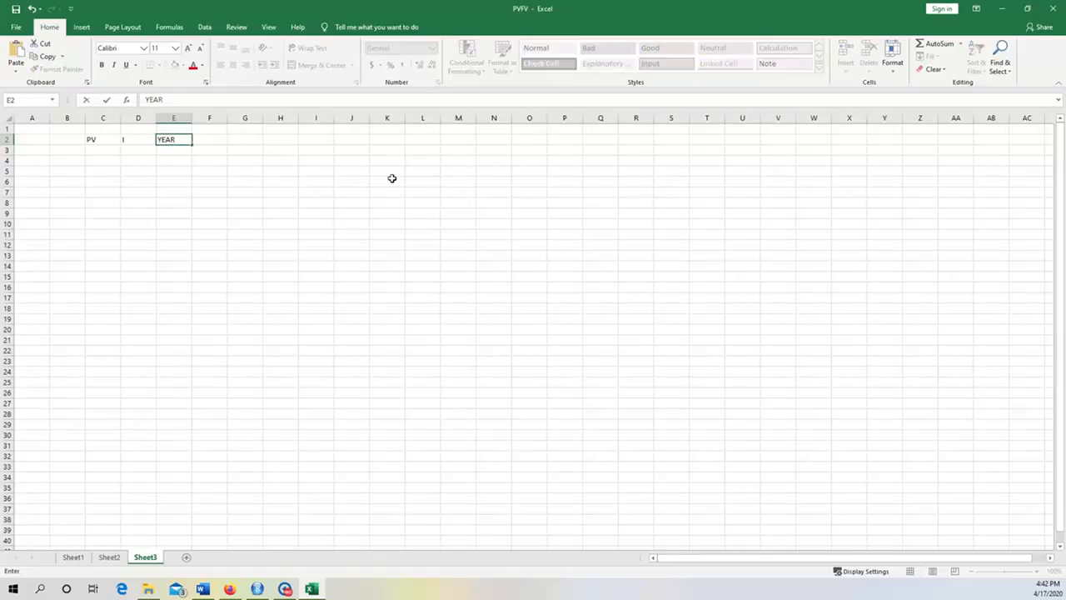
key(Tab)
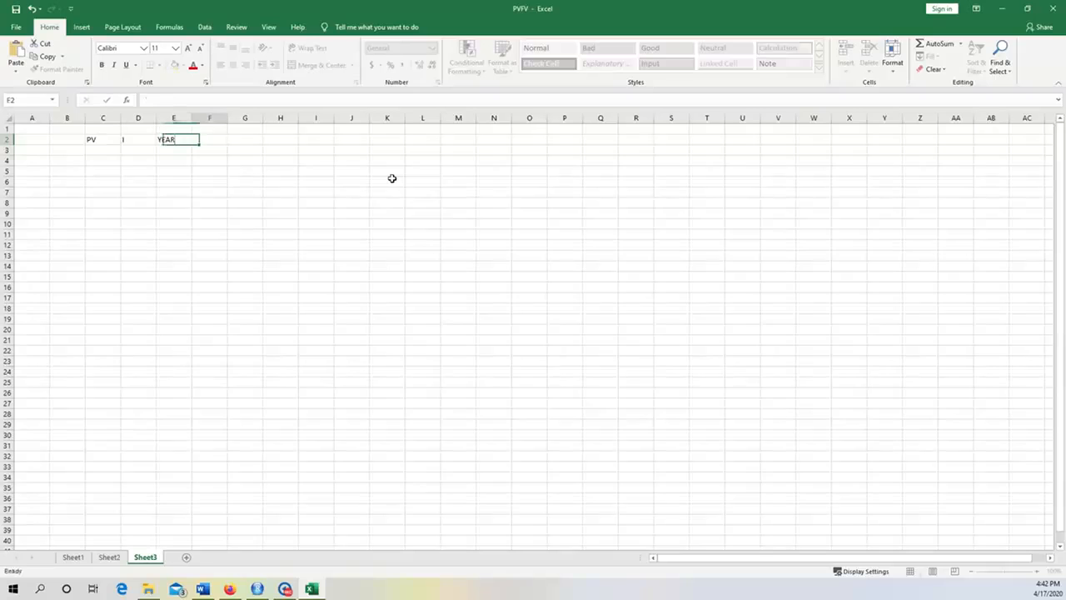
text(FACOTR)
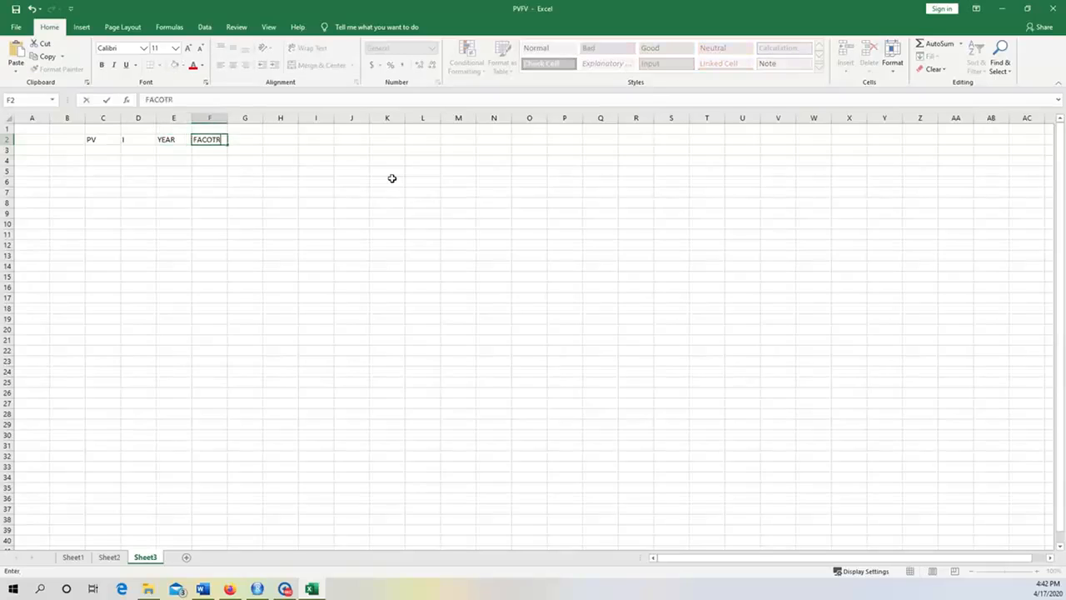
key(Tab)
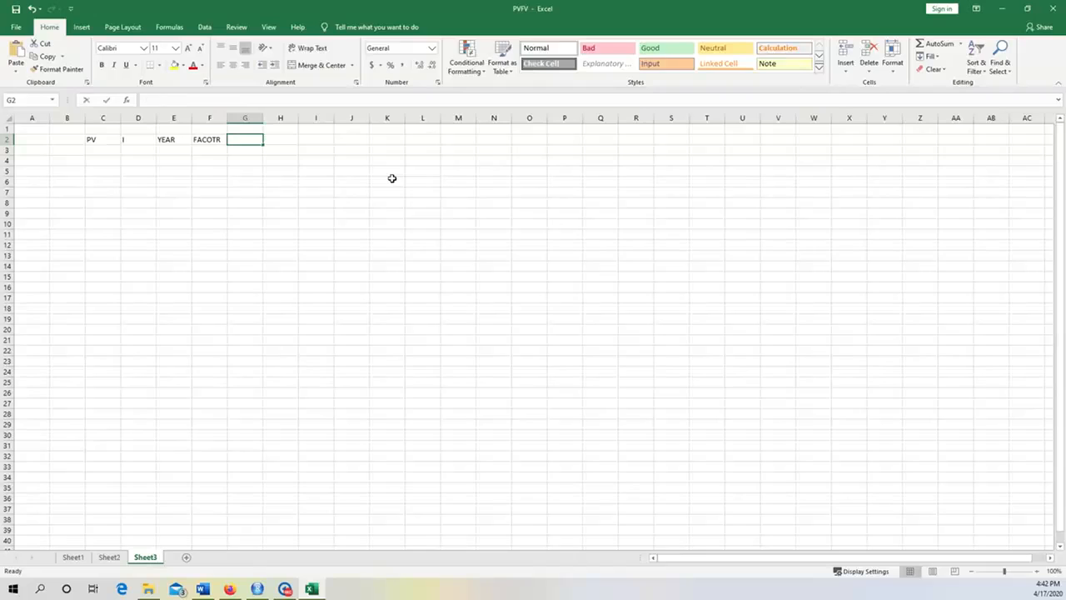
text(FV)
click(245, 223)
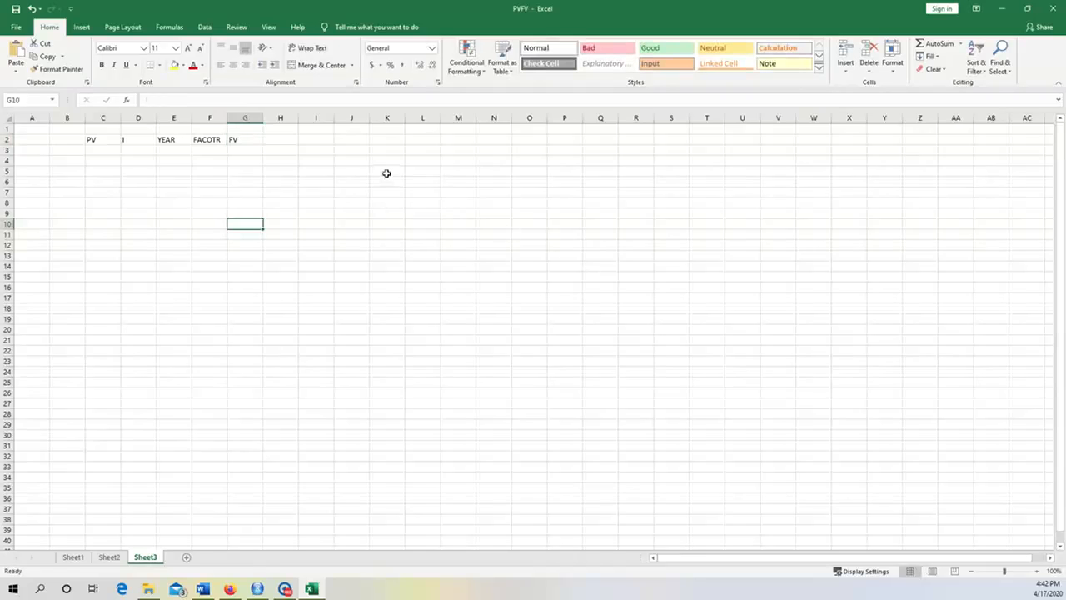
drag(103, 140, 212, 140)
click(142, 202)
click(108, 151)
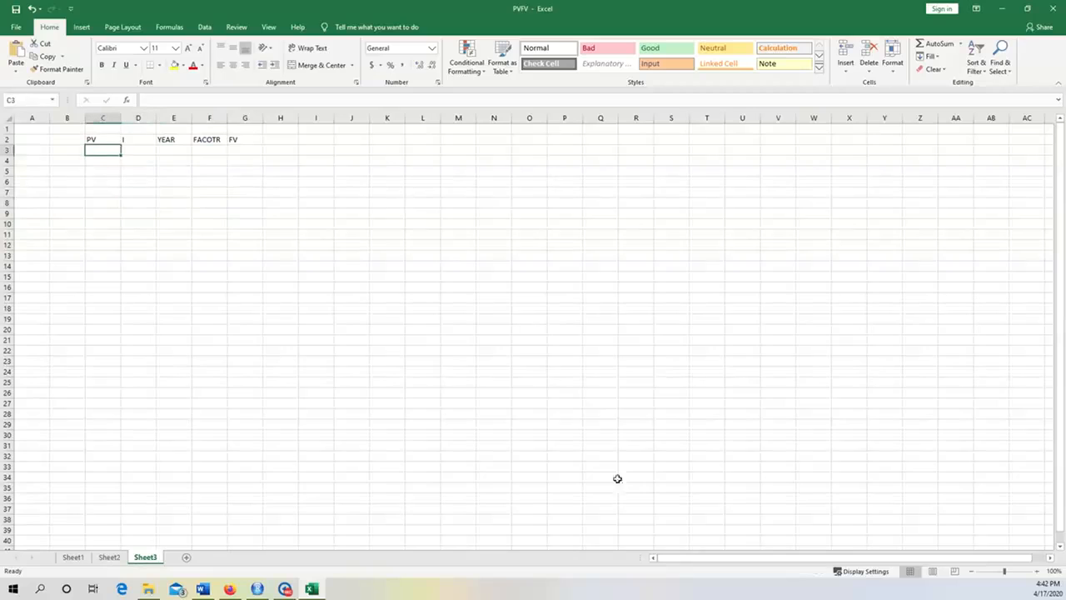
Check the payment options in the Word question, switch back to Excel and enter 14000 in C3 under PV.
click(203, 588)
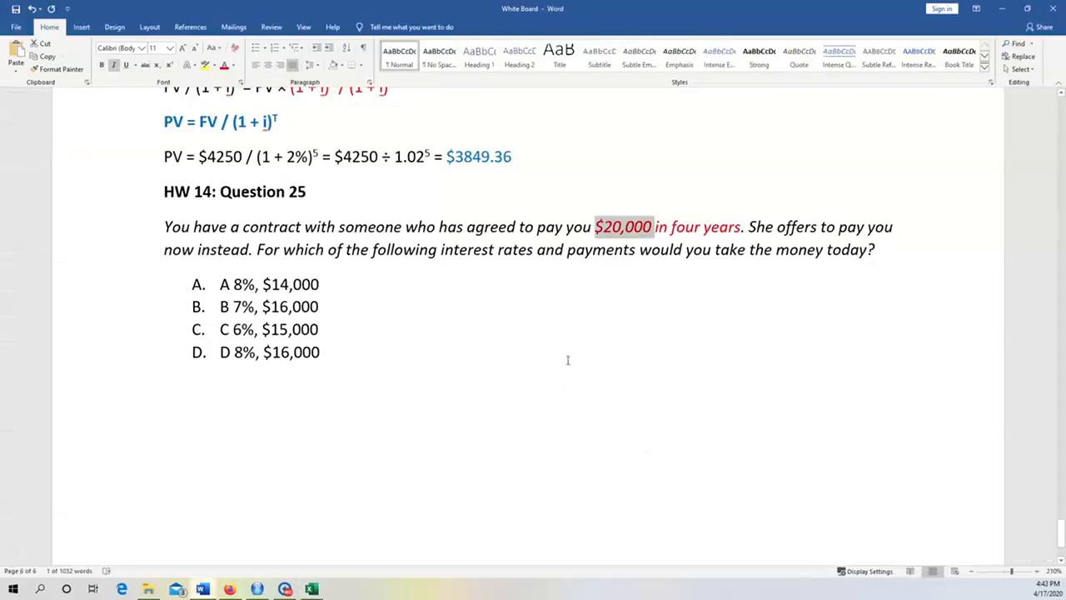
double_click(282, 285)
double_click(282, 307)
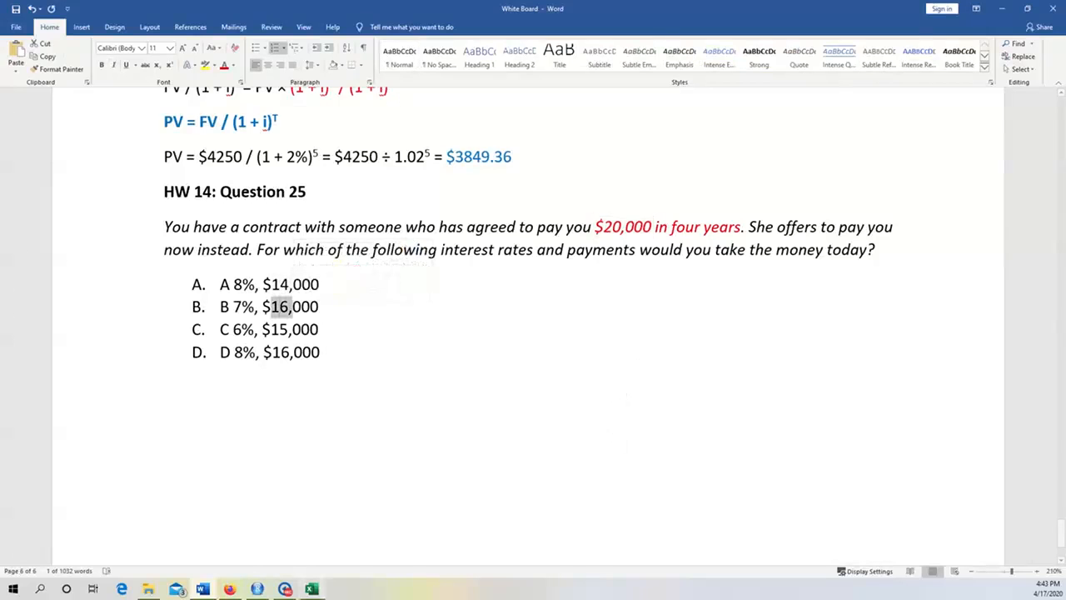
key(alt+Tab)
text(1400)
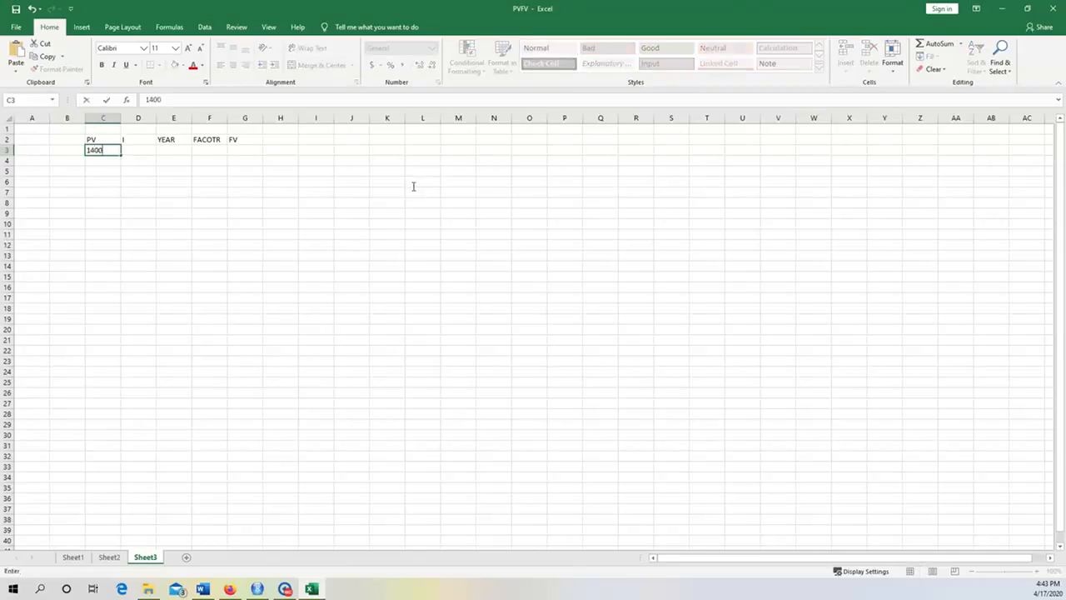
key(Return)
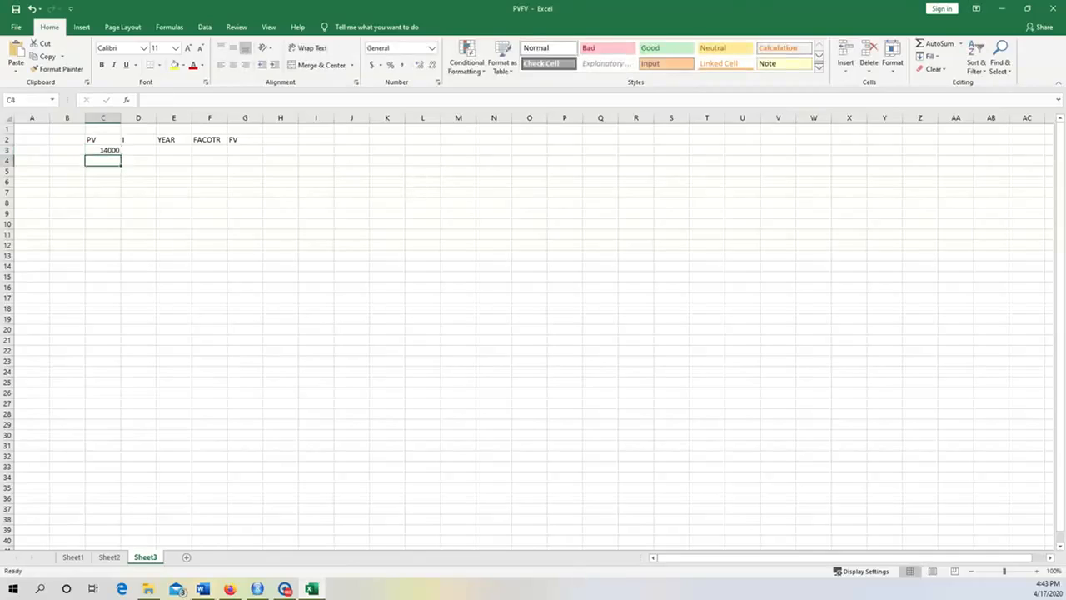
Recheck the Word question and enter the remaining payments 16000, 15000 and 16000 in C4:C6.
key(alt+Tab)
key(alt+Tab)
text(16000)
key(Return)
text(15000)
key(Return)
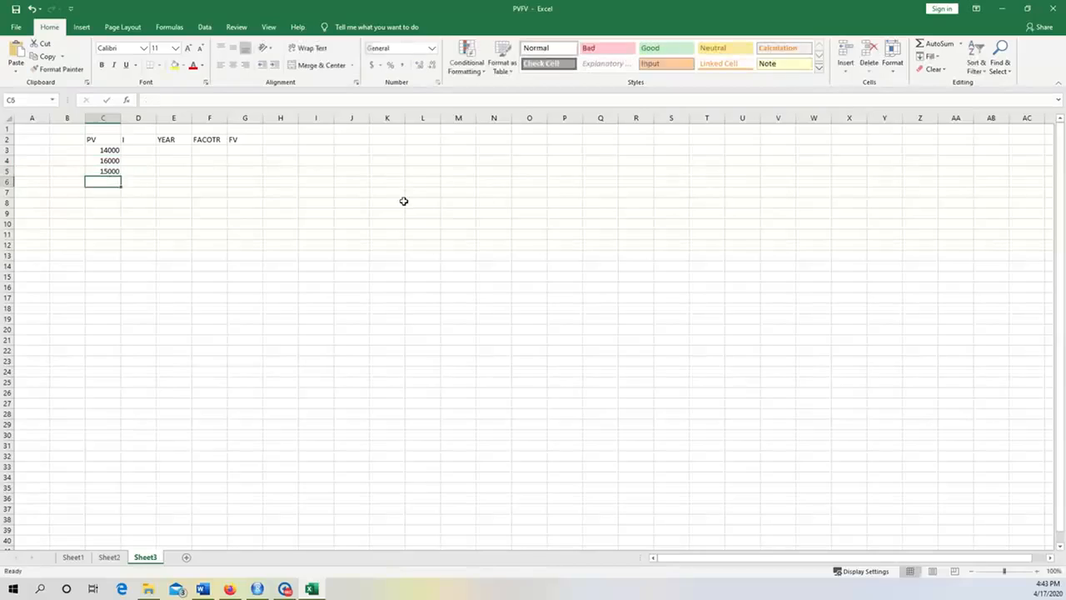
text(16000)
key(Return)
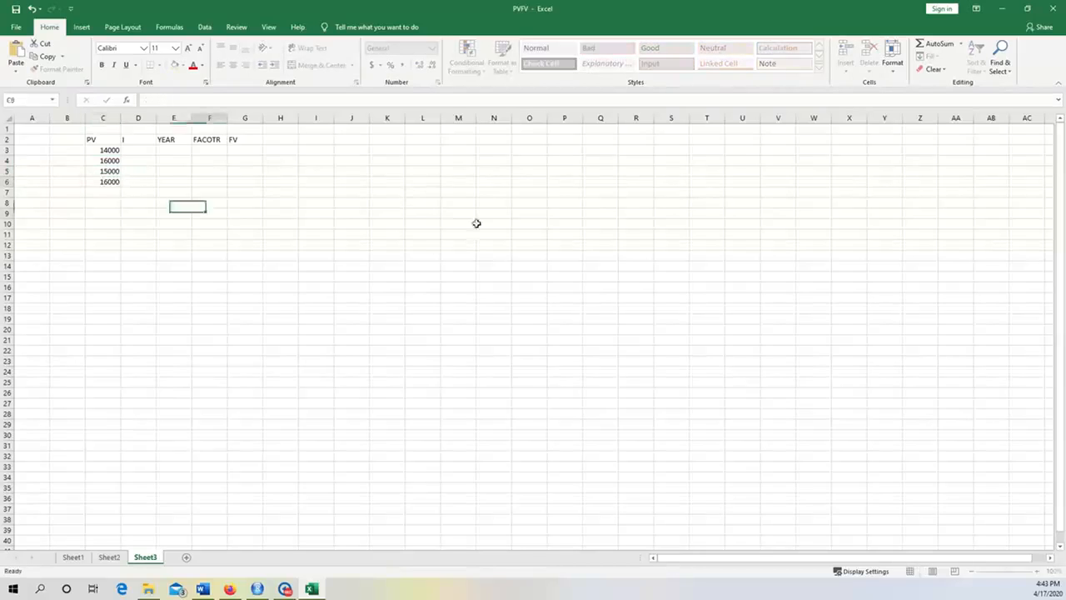
Format the payments in C3:C6 as dollar amounts in the accounting format.
drag(103, 150, 104, 182)
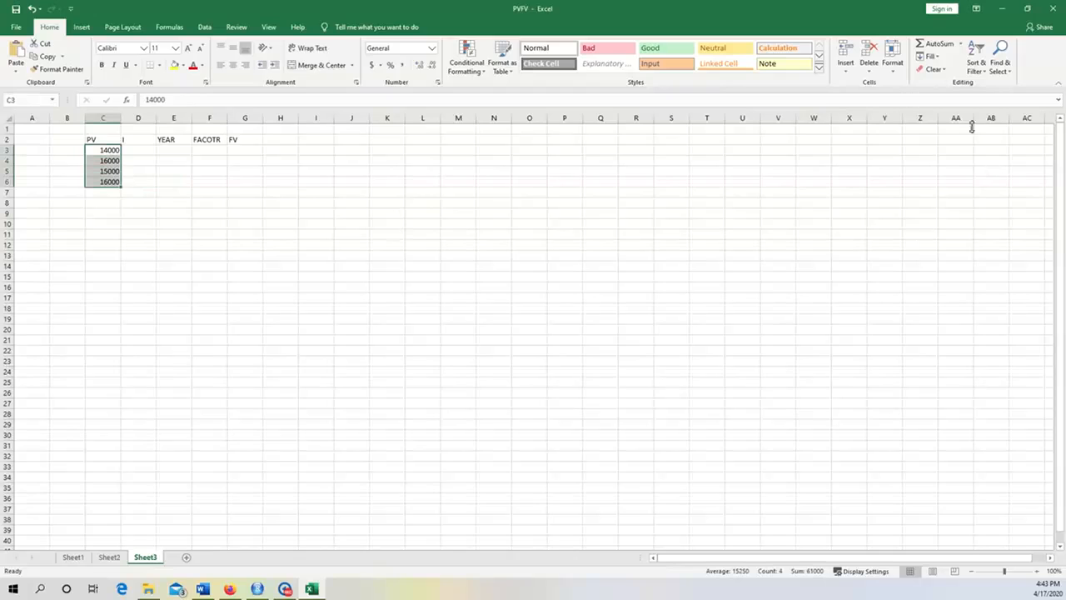
click(371, 65)
click(326, 214)
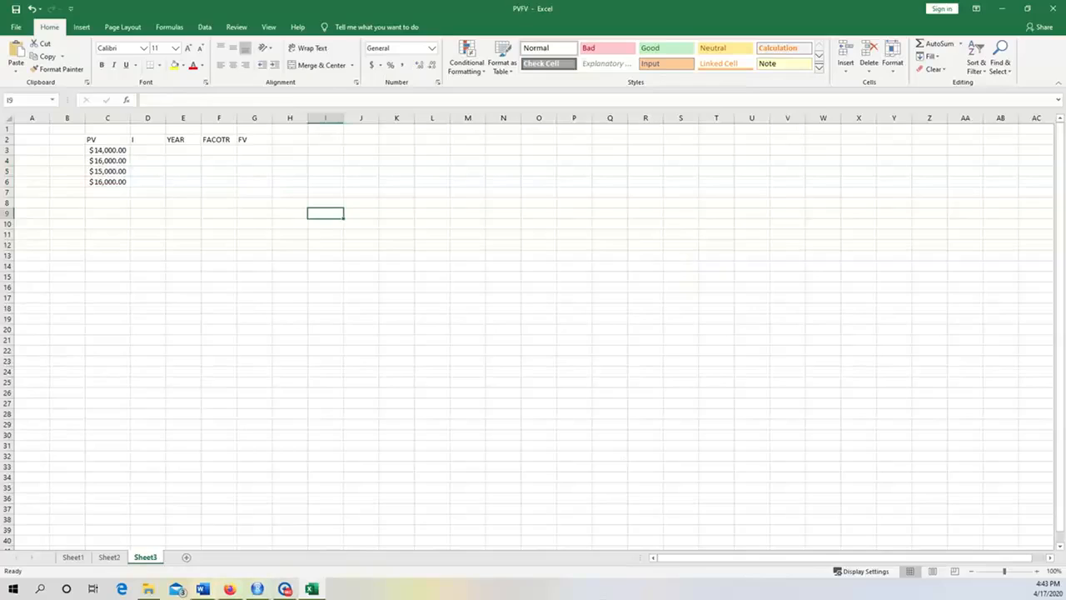
Check the interest rates in Word and enter 8, 7, 6 and 8 in D3:D6 of the Excel sheet.
click(202, 589)
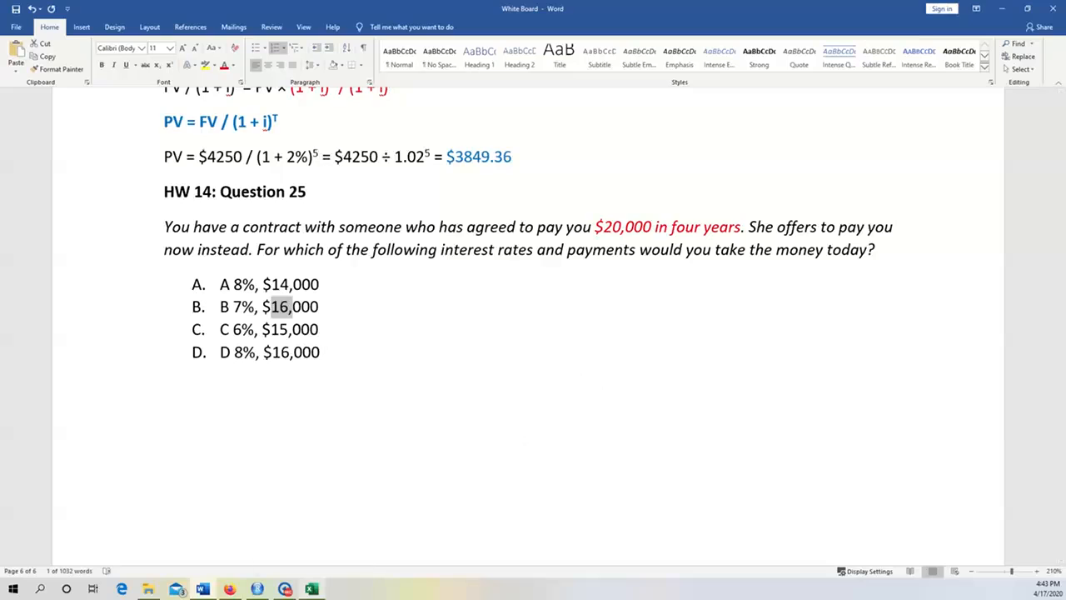
click(311, 589)
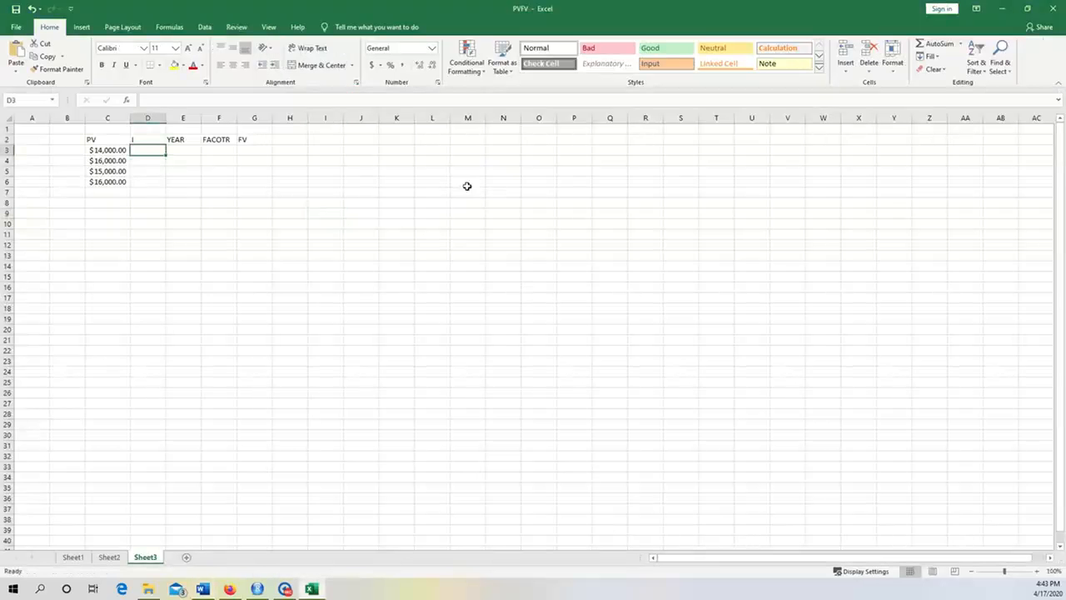
text(8)
key(Return)
text(7)
key(Return)
text(6)
key(Return)
text(8)
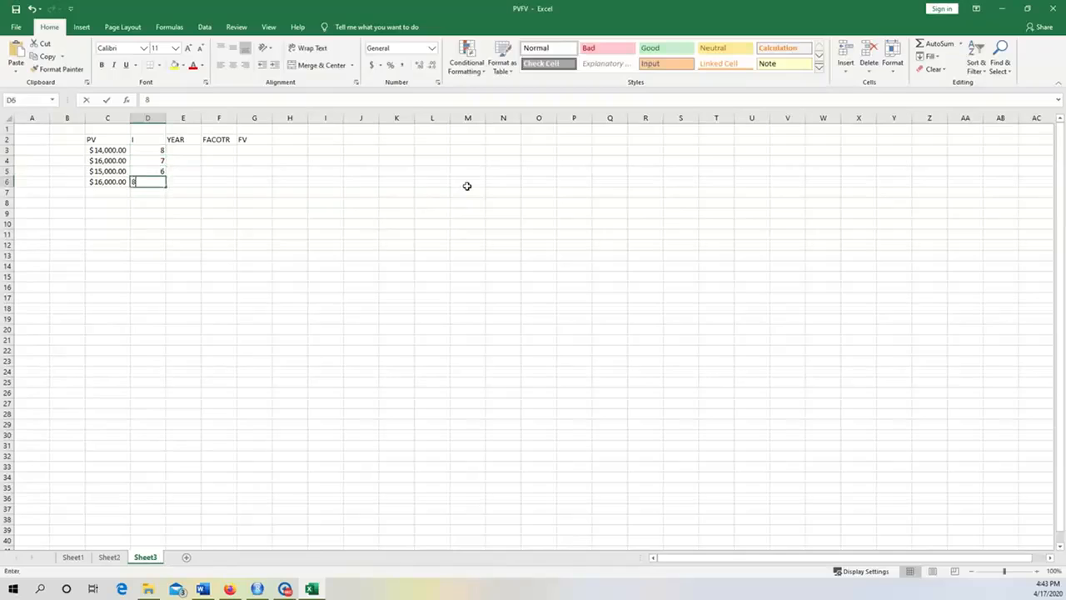
click(397, 182)
Format the interest rate cells D3:D6 as percentages.
drag(148, 151, 147, 181)
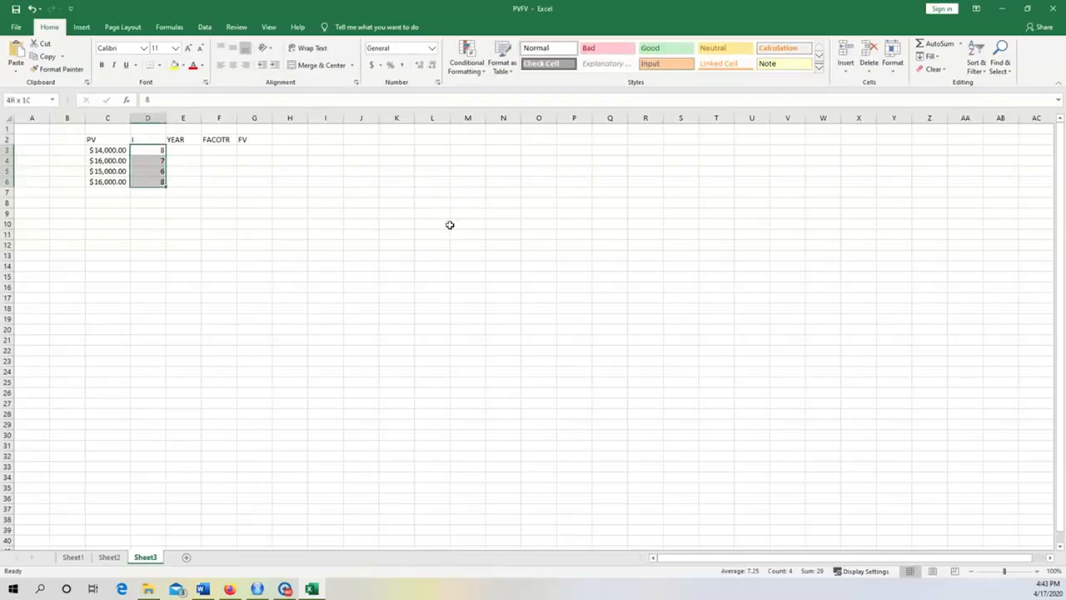
click(390, 65)
click(254, 202)
Re-enter the rates in D3:D6 as 8%, 7%, 6% and 8%.
click(147, 151)
text(8)
key(Return)
text(7)
key(Return)
text(6)
key(Return)
text(8)
key(Return)
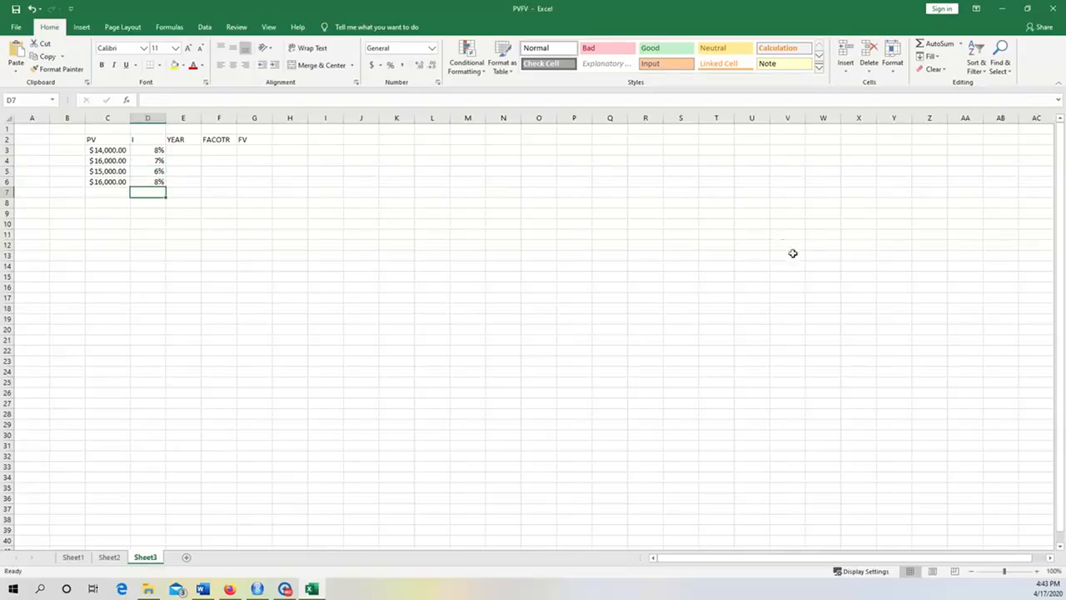
Enter 4 as the number of years for all four options in E3:E6.
click(184, 150)
text(4)
key(Return)
text(4)
key(Return)
text(4)
key(Return)
text(4)
click(503, 276)
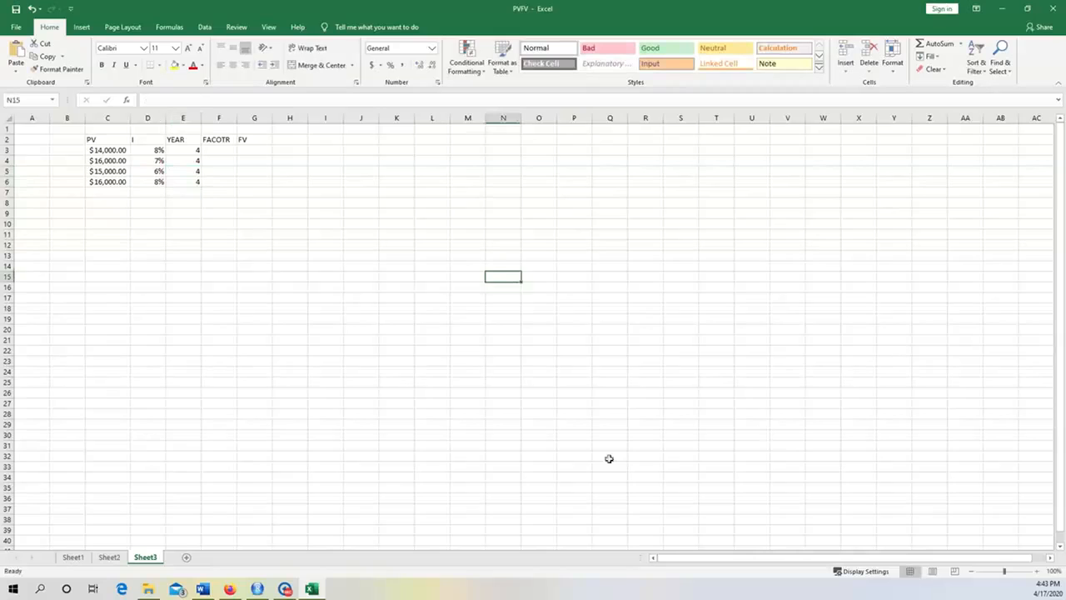
Switch to Word and reread option A alongside the question's $20,000 in four years.
click(257, 589)
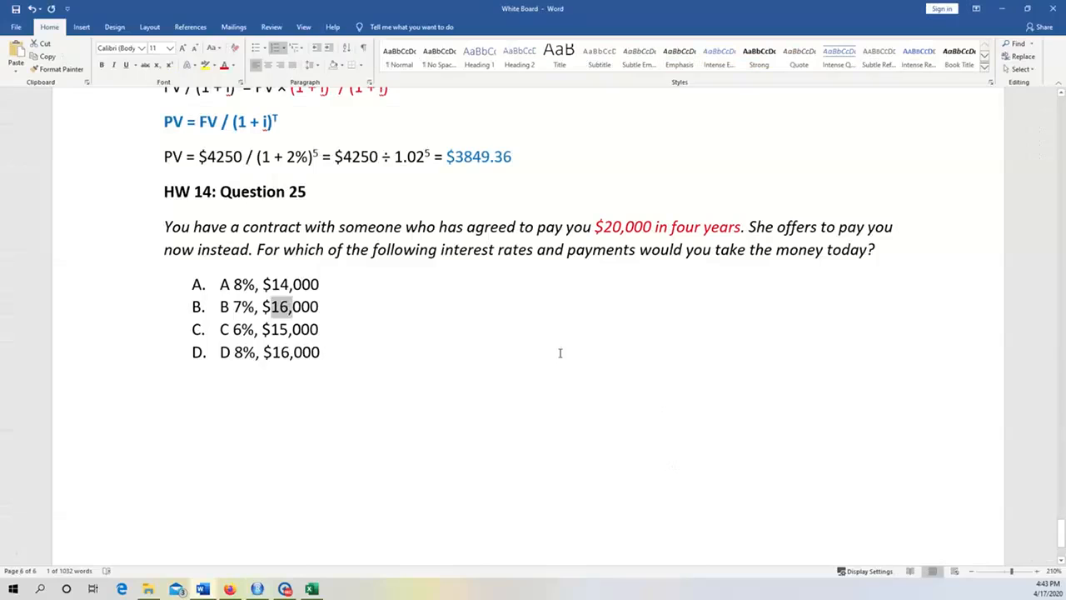
drag(234, 285, 320, 285)
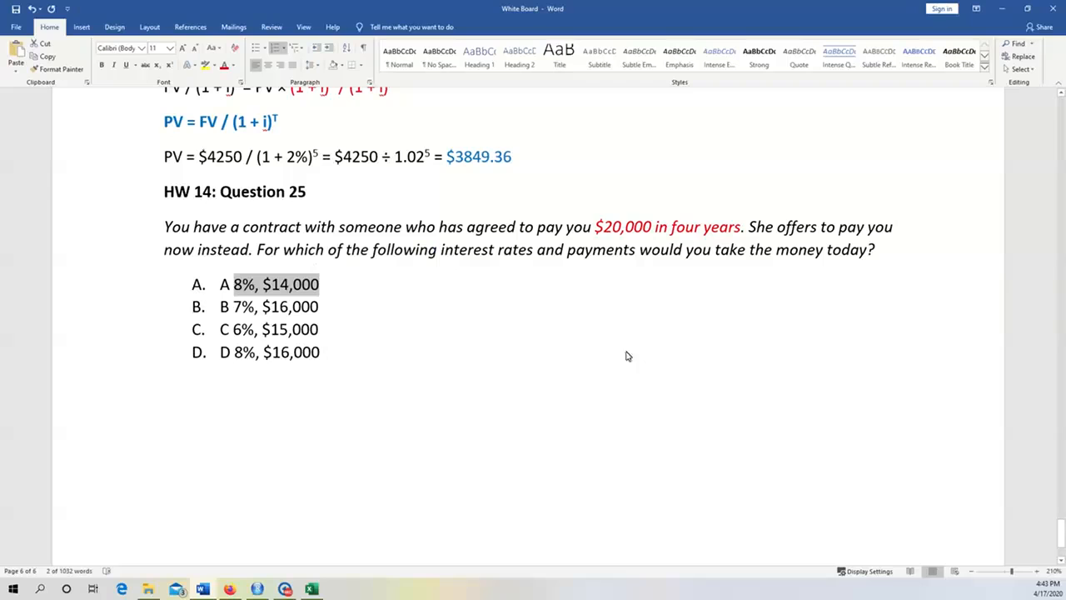
drag(595, 226, 740, 226)
drag(227, 285, 320, 285)
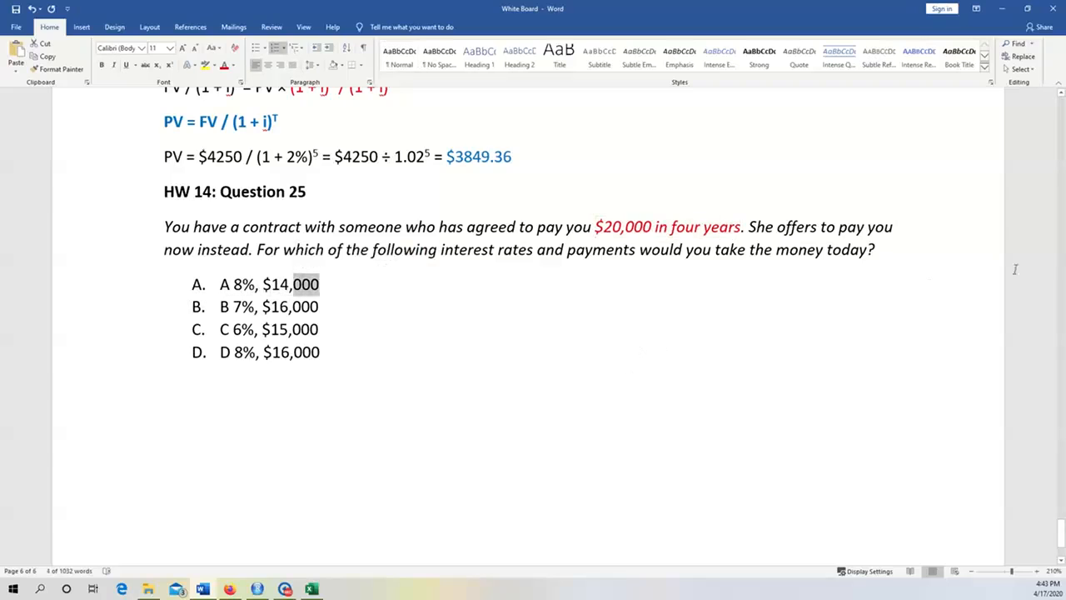
drag(596, 228, 703, 227)
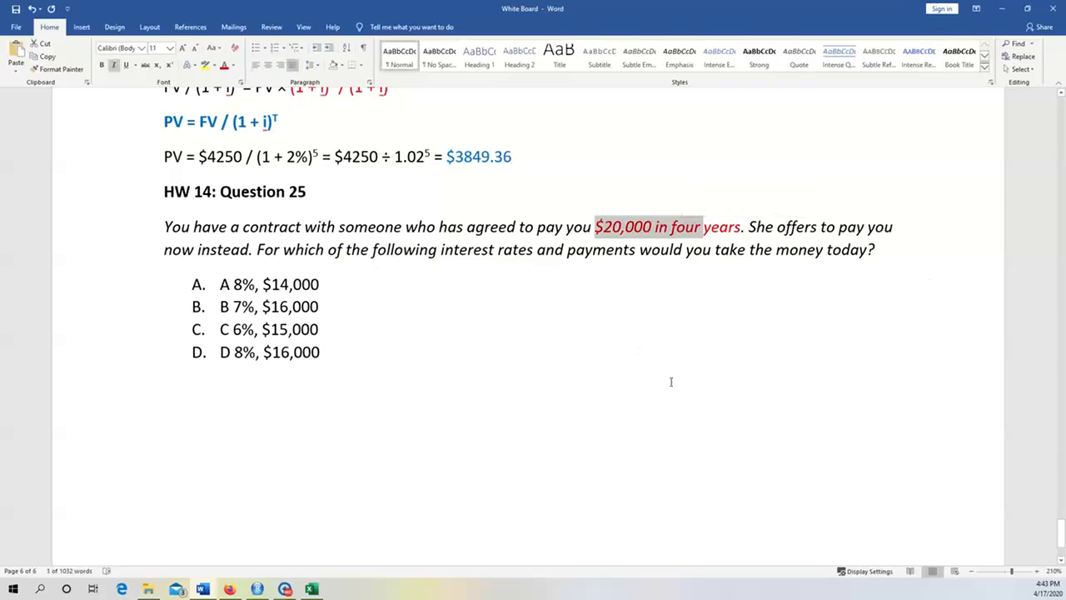
click(516, 310)
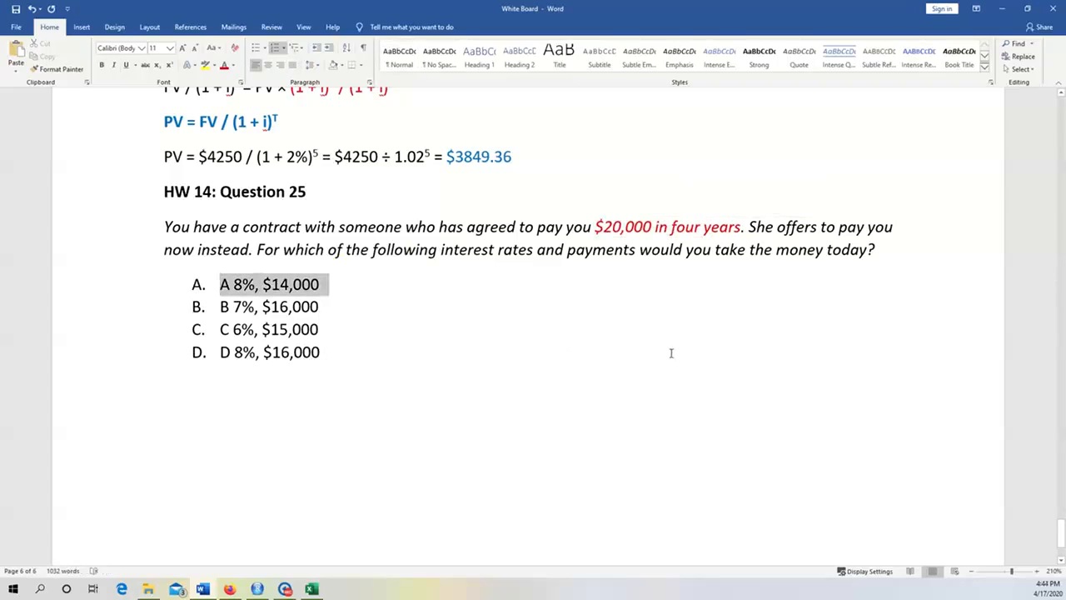
drag(594, 227, 741, 226)
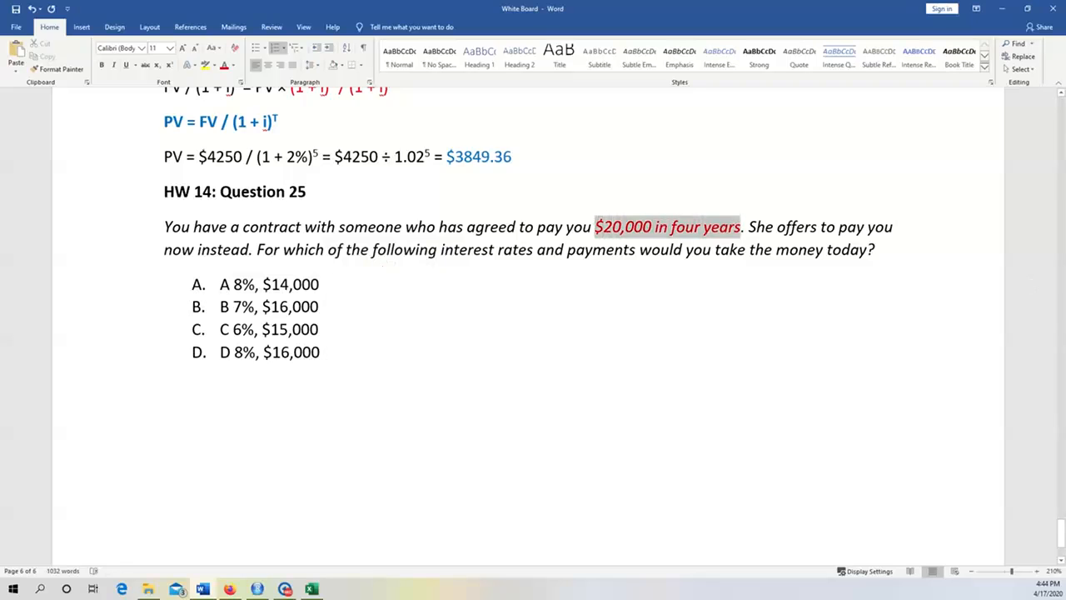
Return to Excel and calculate the first growth factor in F3 with the formula =(1+D3)^E3.
click(311, 589)
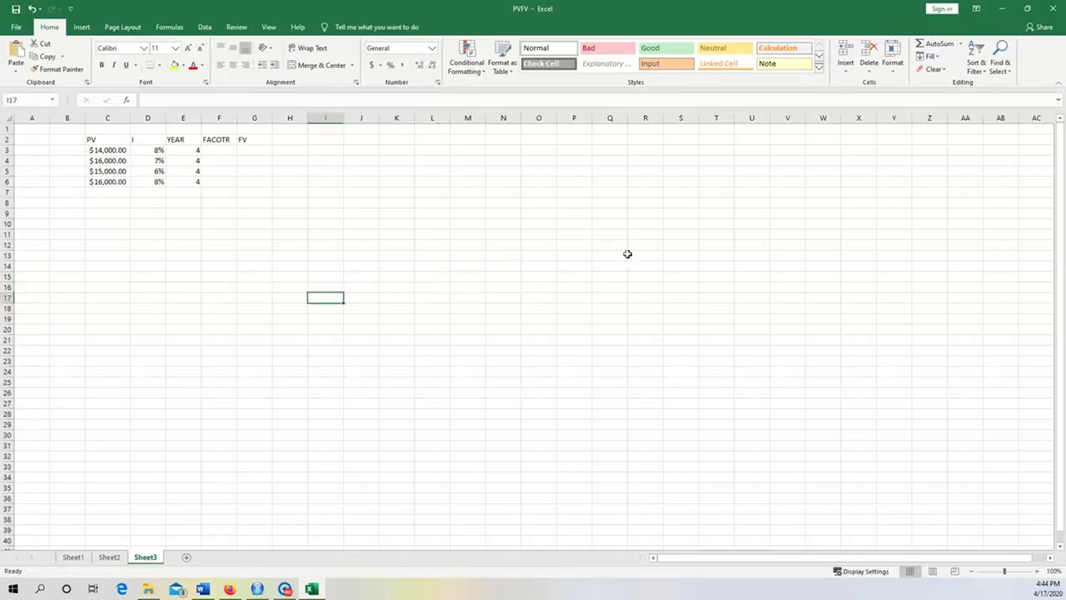
click(219, 150)
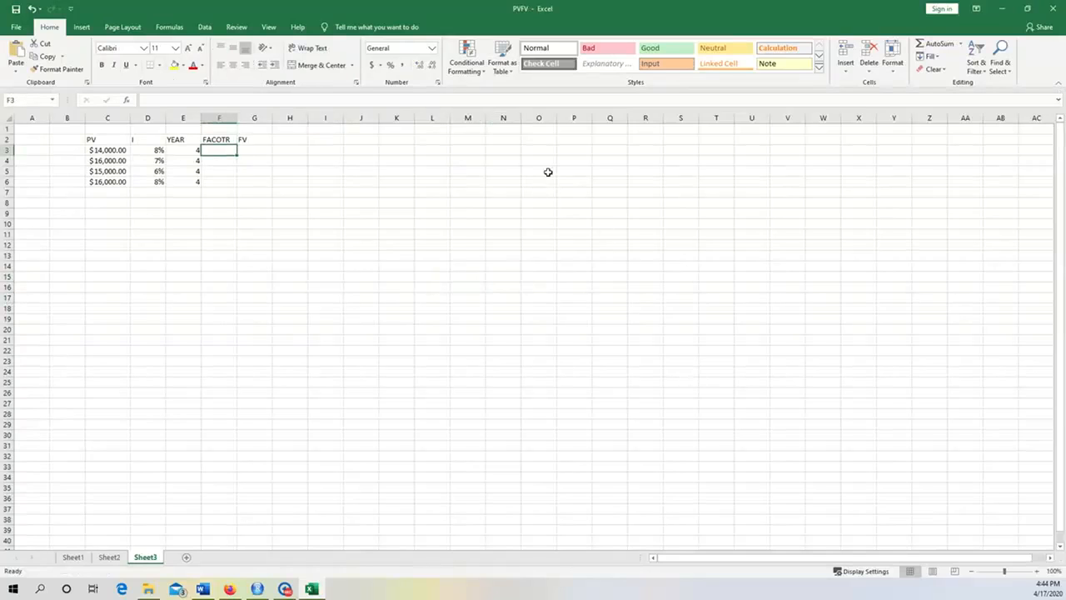
key(Right)
key(Up)
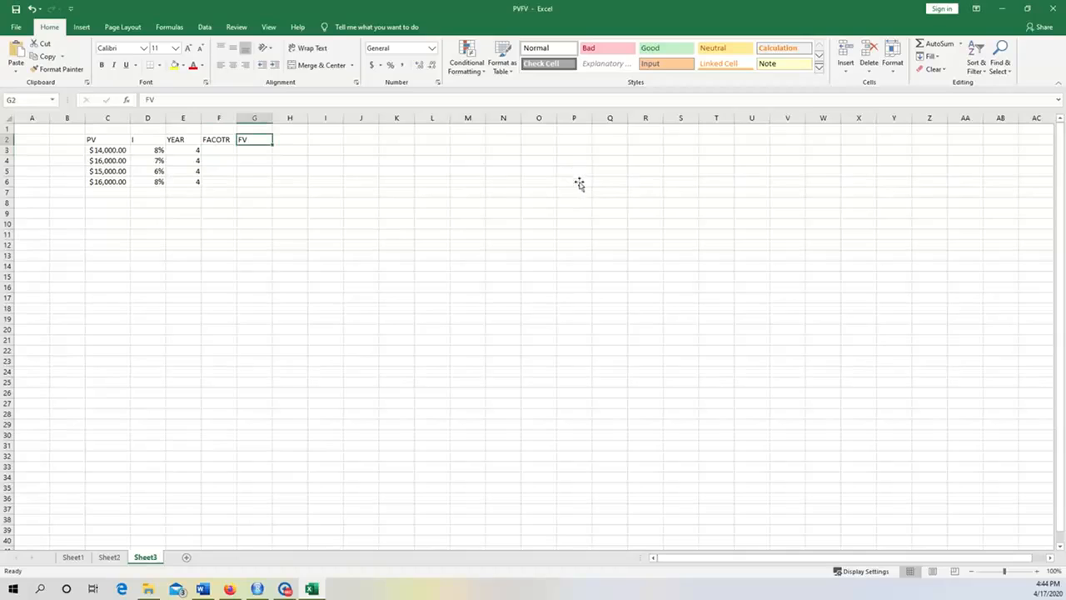
key(Down)
key(Left)
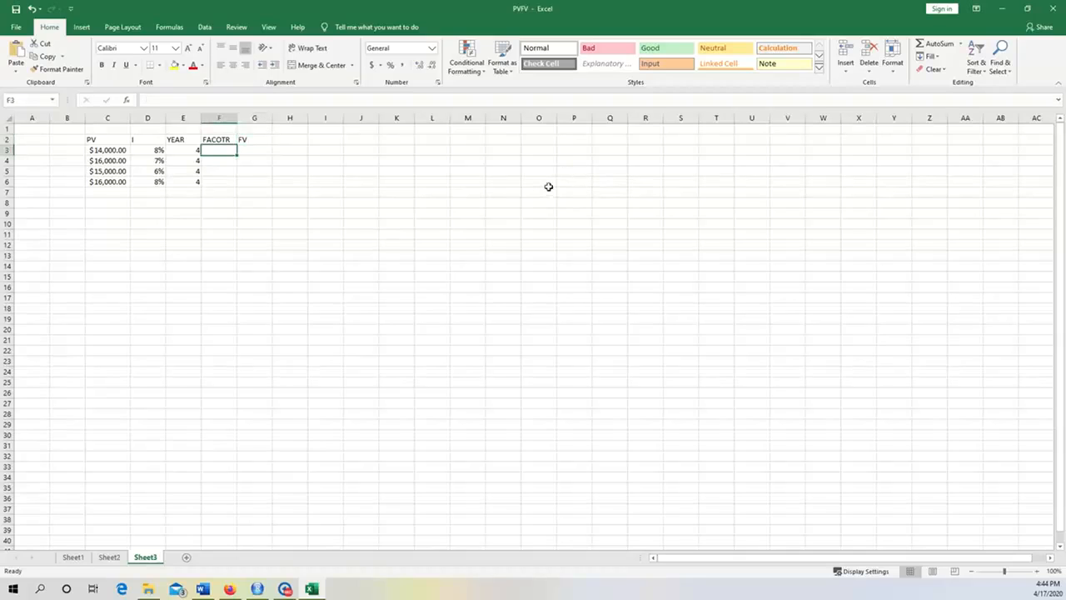
text(=)
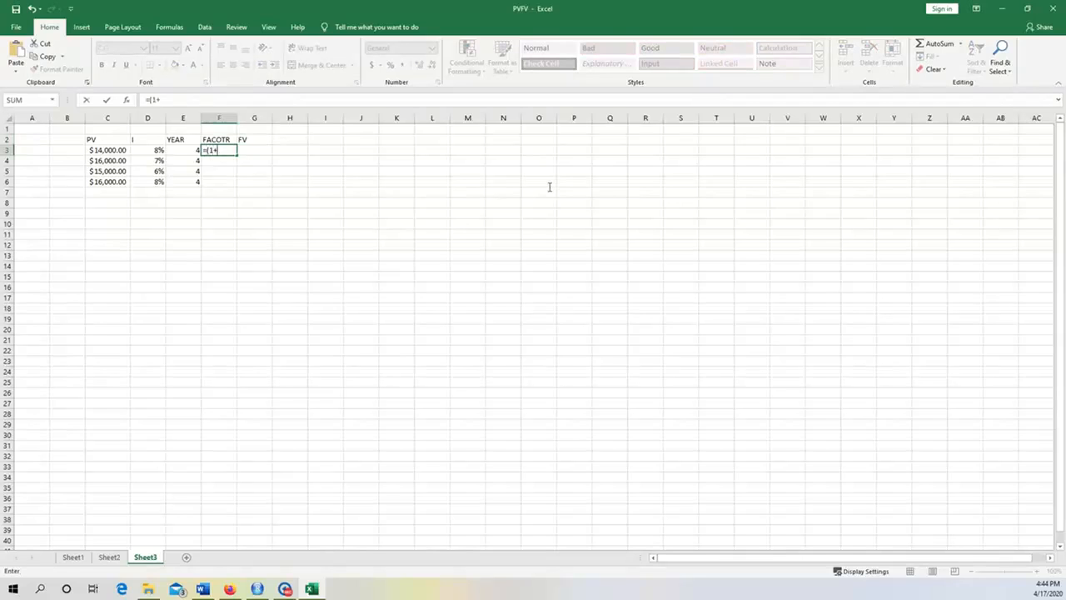
text((1+)
key(Left)
key(Left)
text()^)
key(Left)
key(Return)
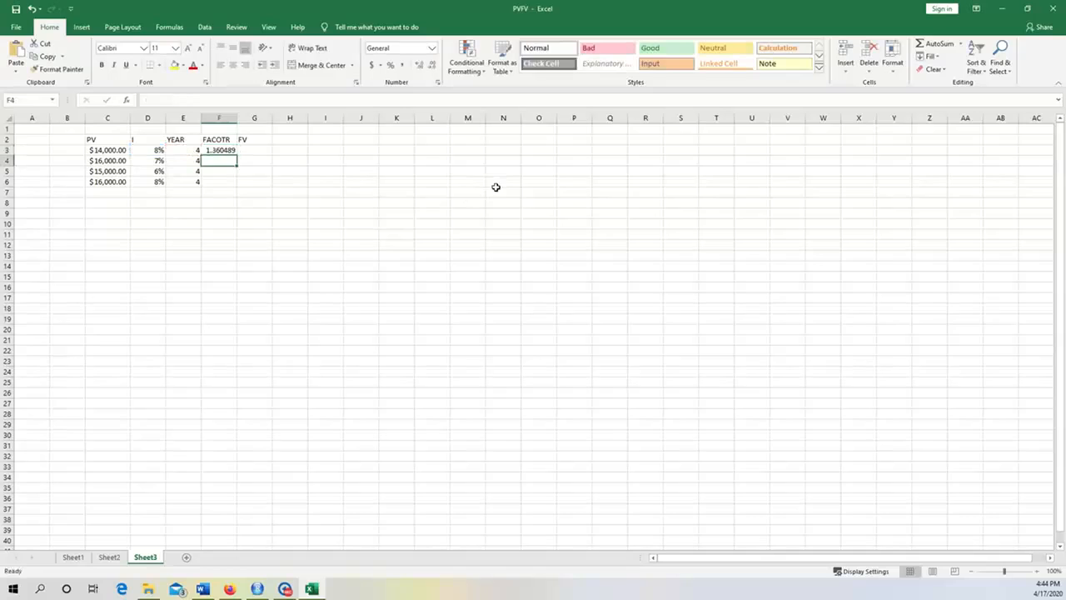
click(432, 213)
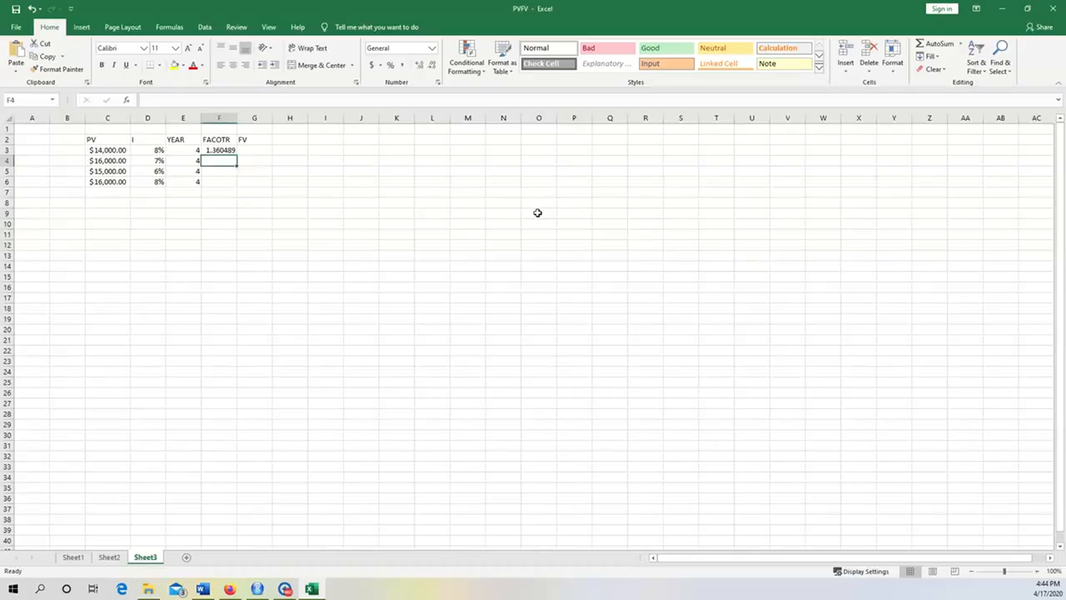
key(Down)
key(Up)
key(shift+Down)
key(shift+Down)
key(Right)
key(Right)
key(Down)
key(Left)
key(Left)
key(Up)
key(Up)
key(Right)
key(Right)
key(Down)
key(Down)
key(Down)
key(Down)
key(Left)
key(Left)
key(Up)
key(Up)
key(Up)
key(Up)
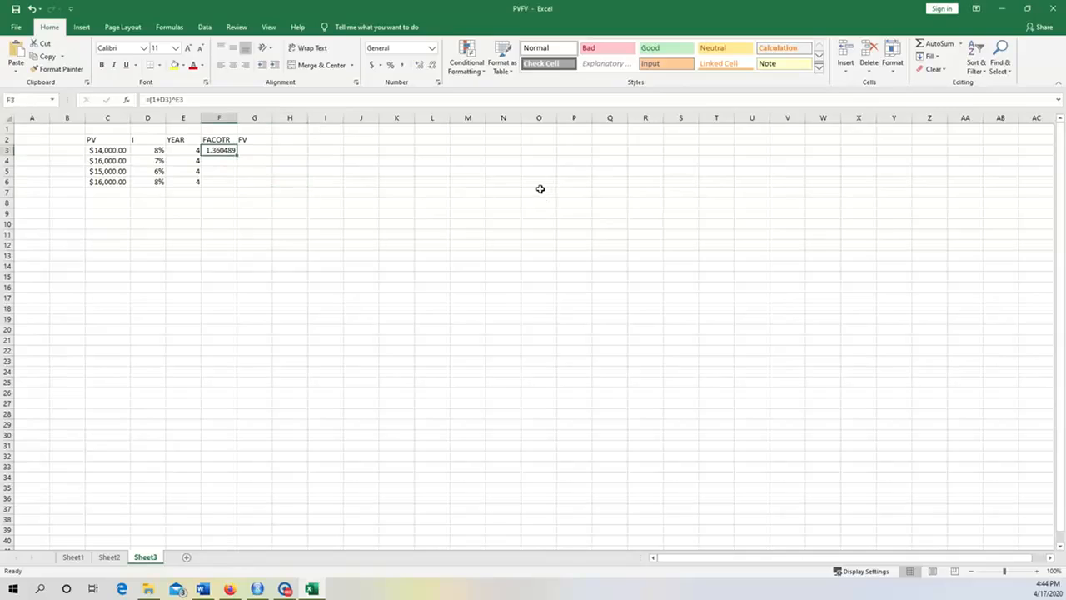
Copy the factor formula from F3 down through F6 for the other options.
key(ctrl+c)
key(shift+Down)
key(shift+Down)
key(shift+Down)
key(ctrl+v)
key(Right)
key(Left)
key(Left)
key(Up)
key(Down)
key(Down)
key(Down)
key(Escape)
Calculate the first future value in G3 with the formula =C3*F3.
key(Right)
key(Up)
key(Up)
key(Up)
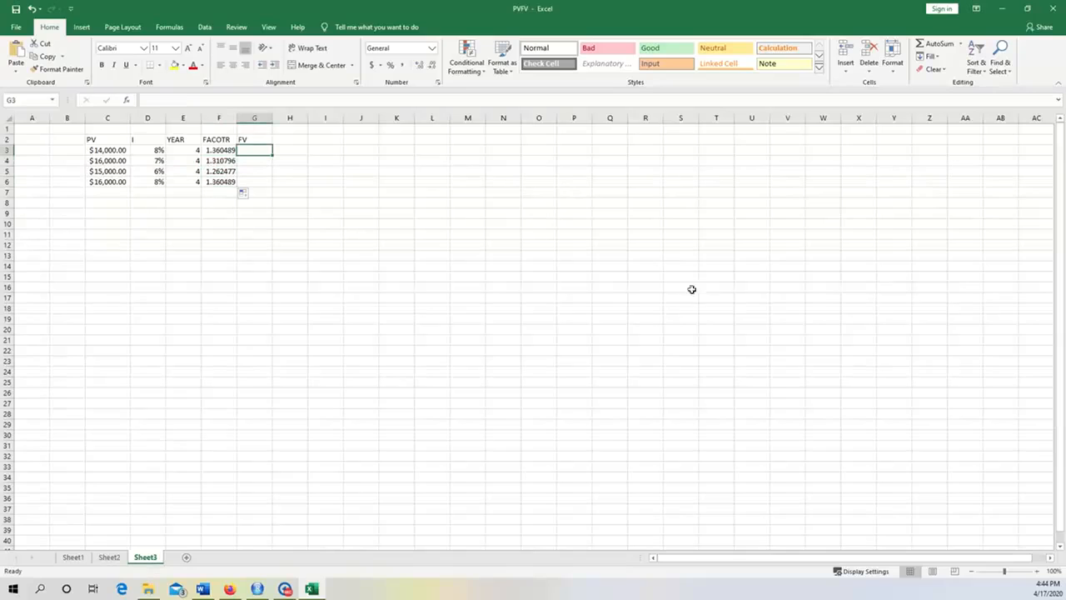
text(=)
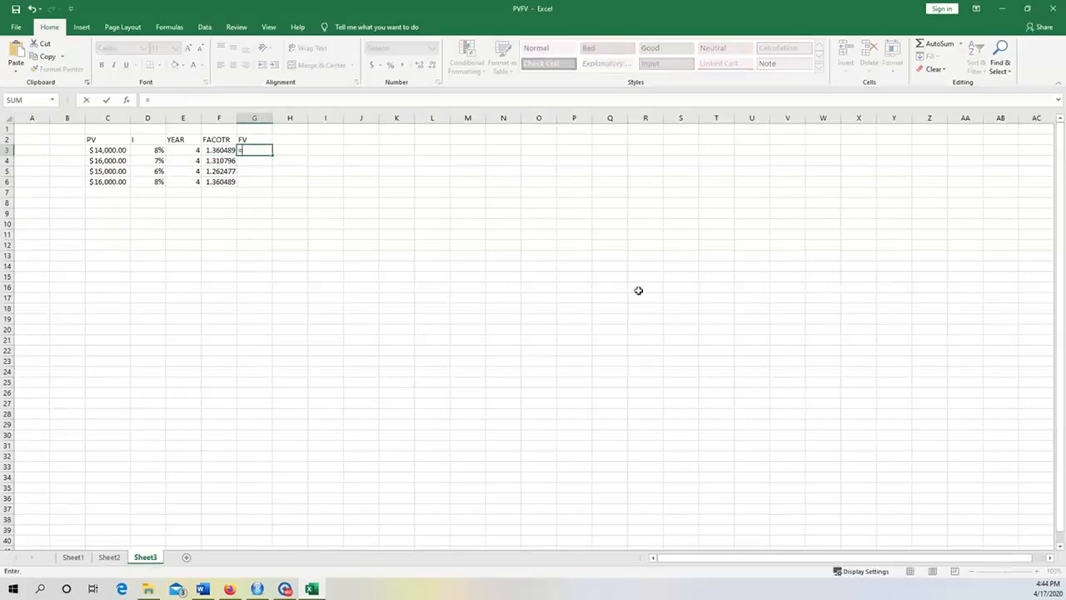
key(Left)
key(Left)
key(Left)
key(Left)
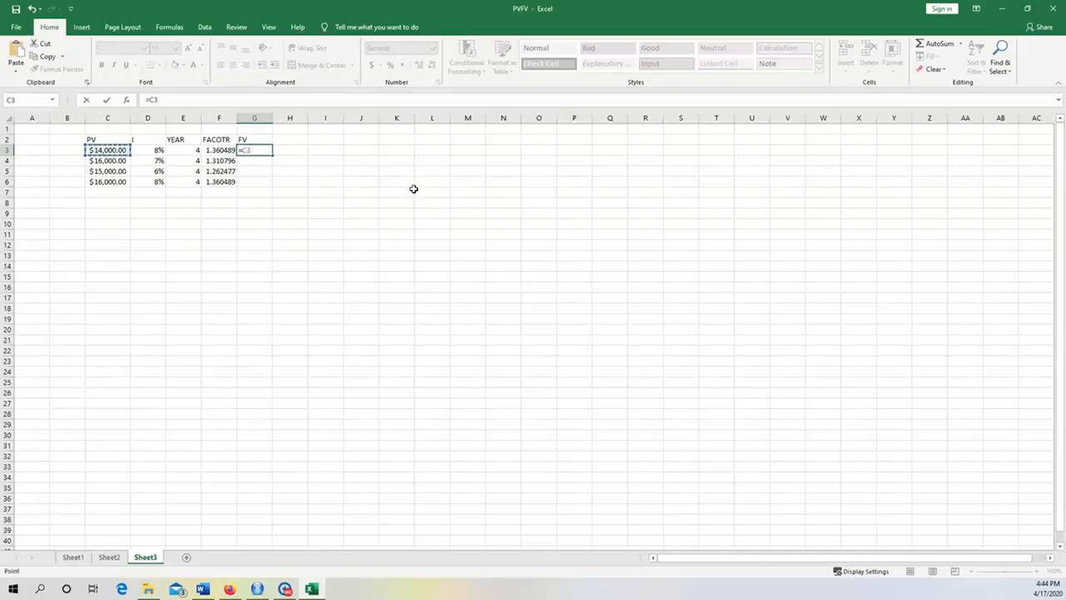
text(*)
key(Left)
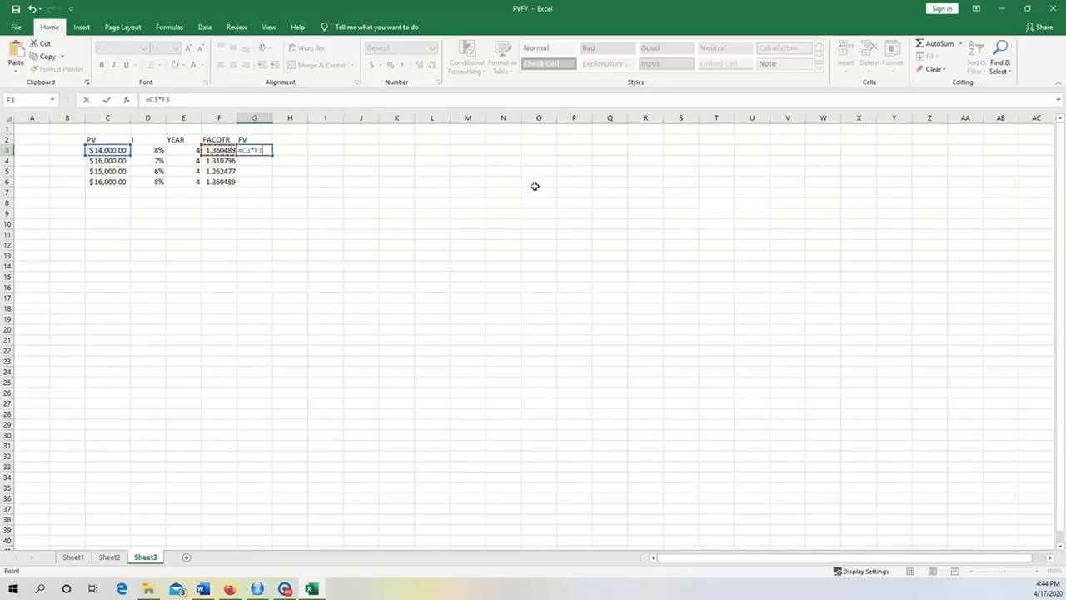
key(Return)
Fill the future value formula from G3 down through G6.
key(Up)
drag(282, 155, 275, 181)
click(366, 182)
click(301, 267)
Label the four option rows A, B, C and D in B3:B6.
click(67, 150)
text(A)
key(Return)
text(B)
key(Return)
text(C)
key(Return)
text(D)
click(259, 266)
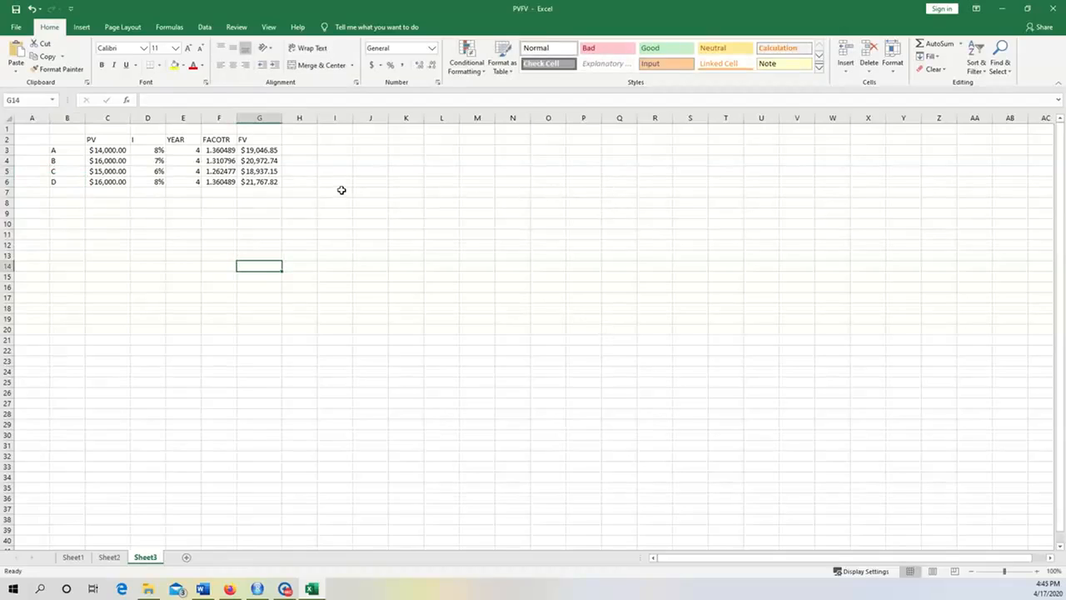
Compare the future values in column G with the $20,000 in four years and the payment options in the Word question.
click(259, 150)
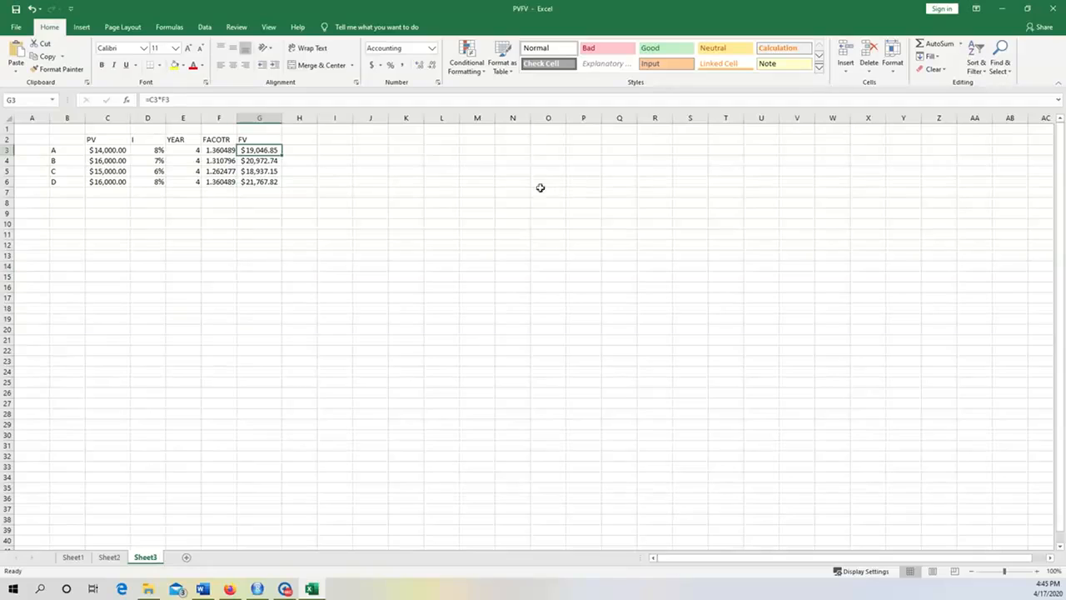
key(Down)
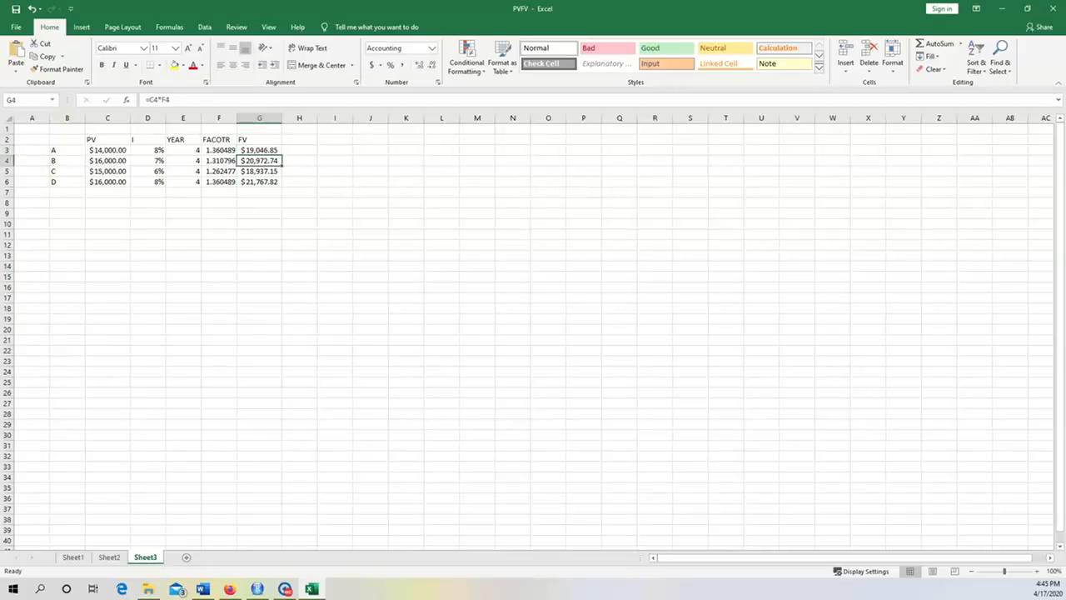
key(alt+Tab)
click(631, 249)
drag(595, 227, 740, 227)
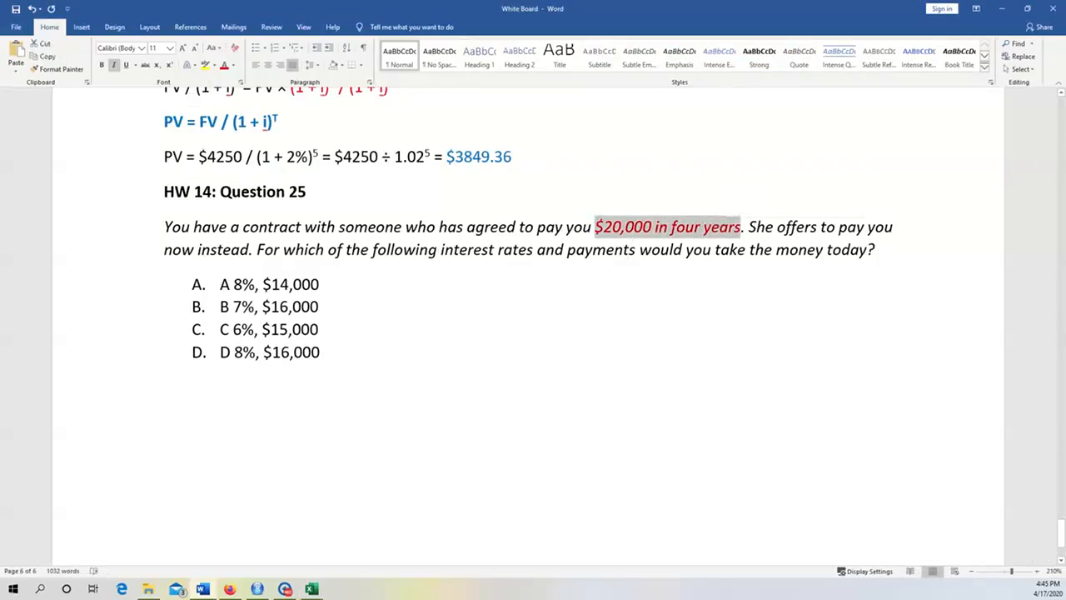
click(662, 249)
drag(220, 284, 329, 285)
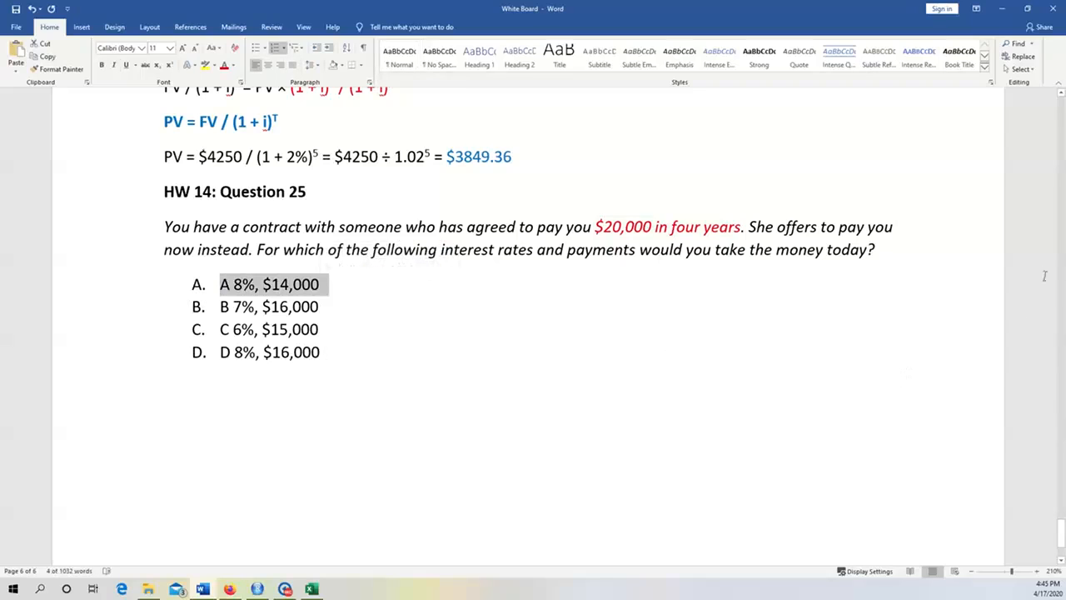
click(547, 306)
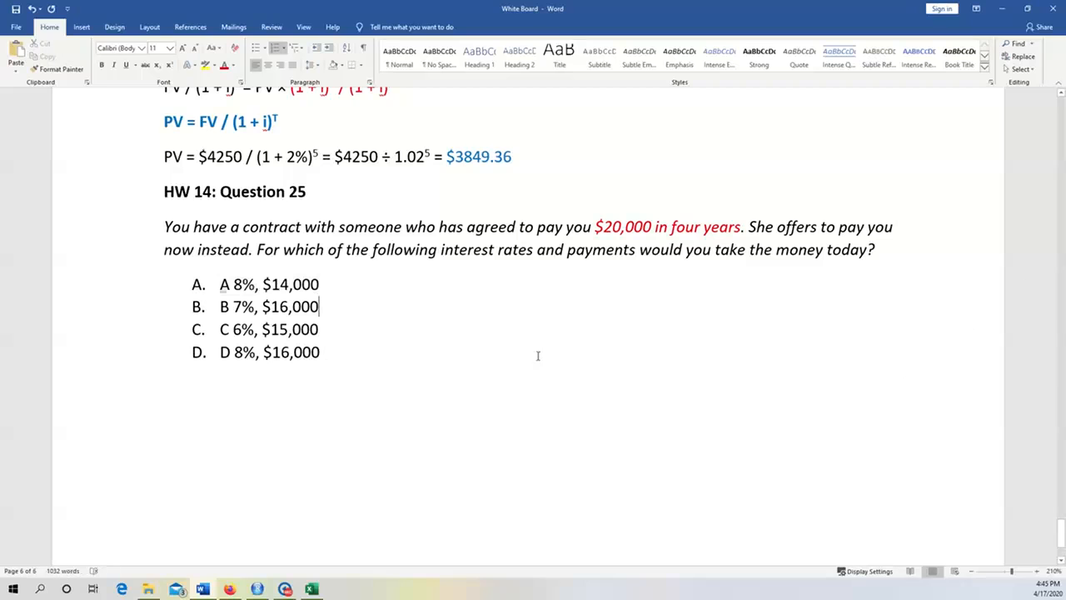
drag(220, 284, 241, 284)
drag(595, 226, 740, 227)
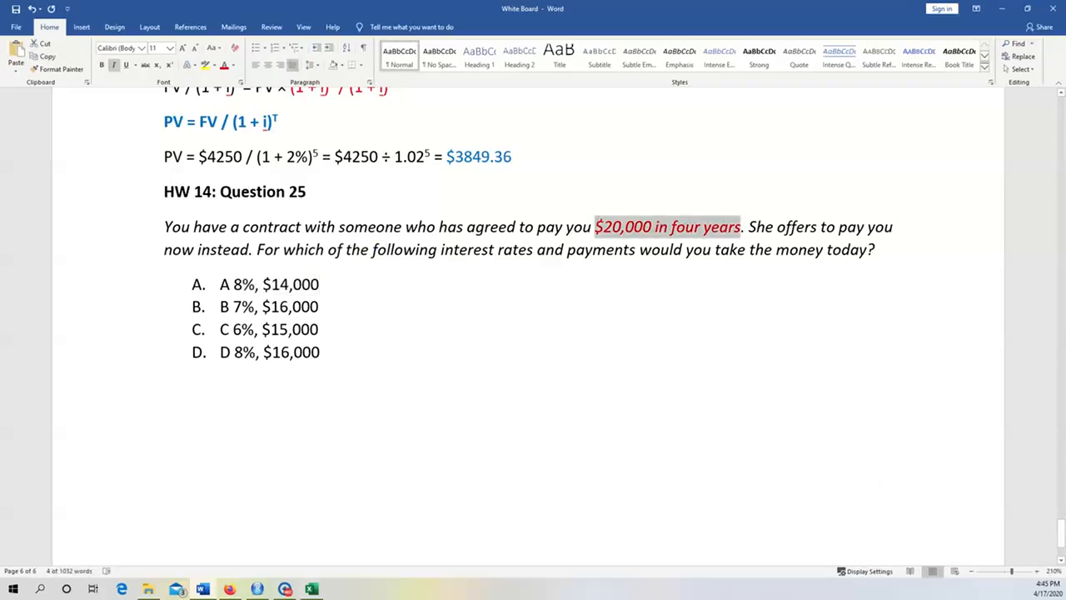
Switch back to Excel and set the font color of the option B and D rows, B4:G4 and B6:G6, to red.
click(310, 589)
drag(66, 161, 259, 161)
drag(67, 182, 259, 182)
click(193, 65)
Examine the option B and D rows, from their labels across to their future values.
key(Right)
key(Right)
key(Right)
key(Right)
key(Right)
key(Right)
key(Right)
key(Up)
key(Left)
key(Left)
key(Up)
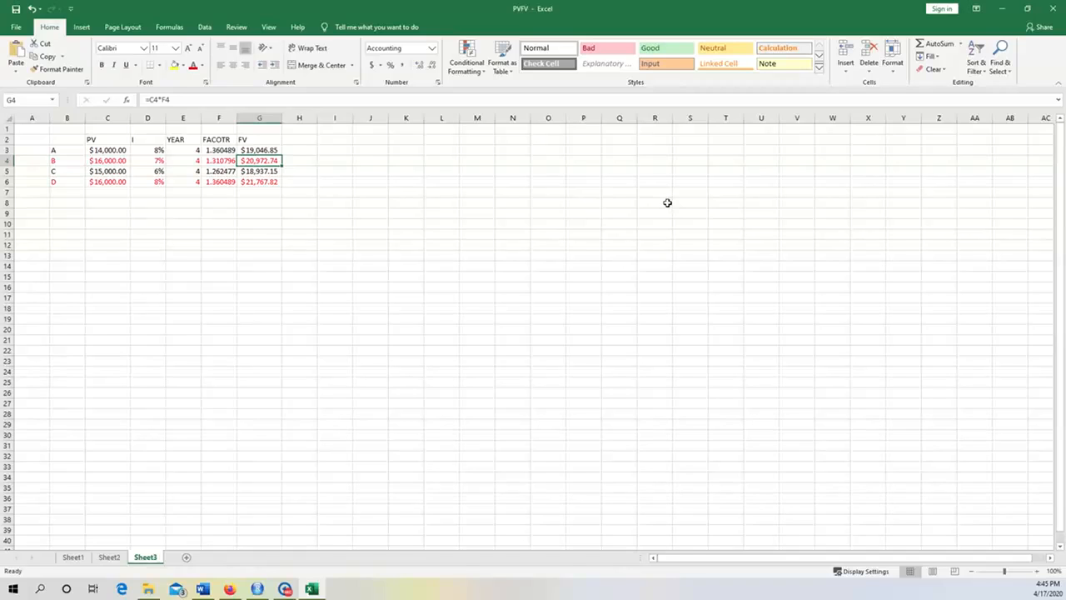
key(Left)
key(Left)
key(Down)
key(Down)
key(Down)
key(Down)
key(Down)
key(Down)
key(Down)
key(Left)
key(Left)
key(Left)
key(Up)
key(Up)
key(Up)
key(Up)
key(Up)
key(Up)
key(Up)
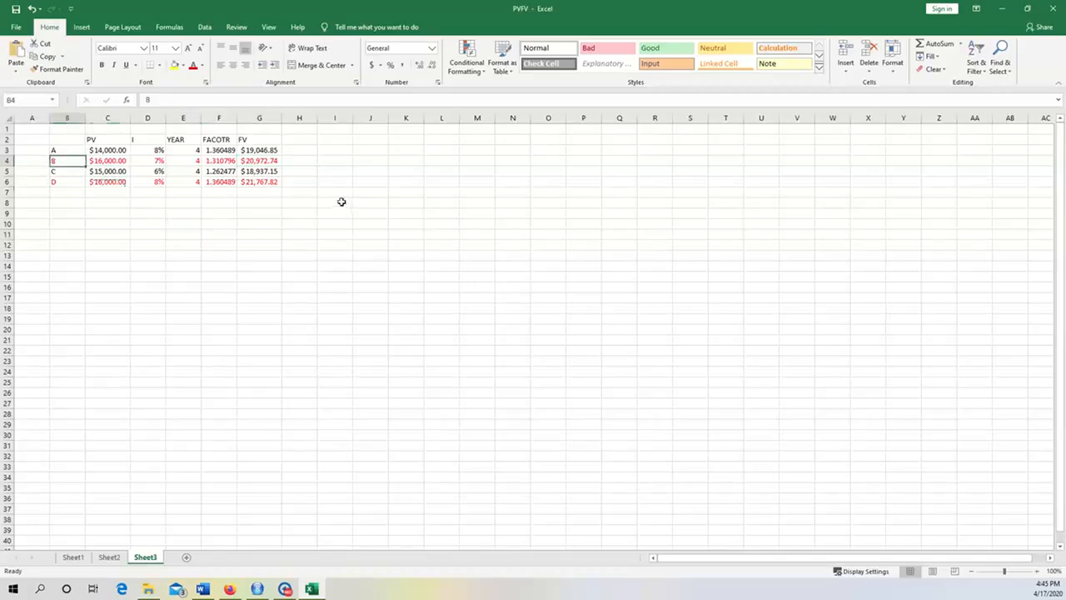
key(Down)
key(Down)
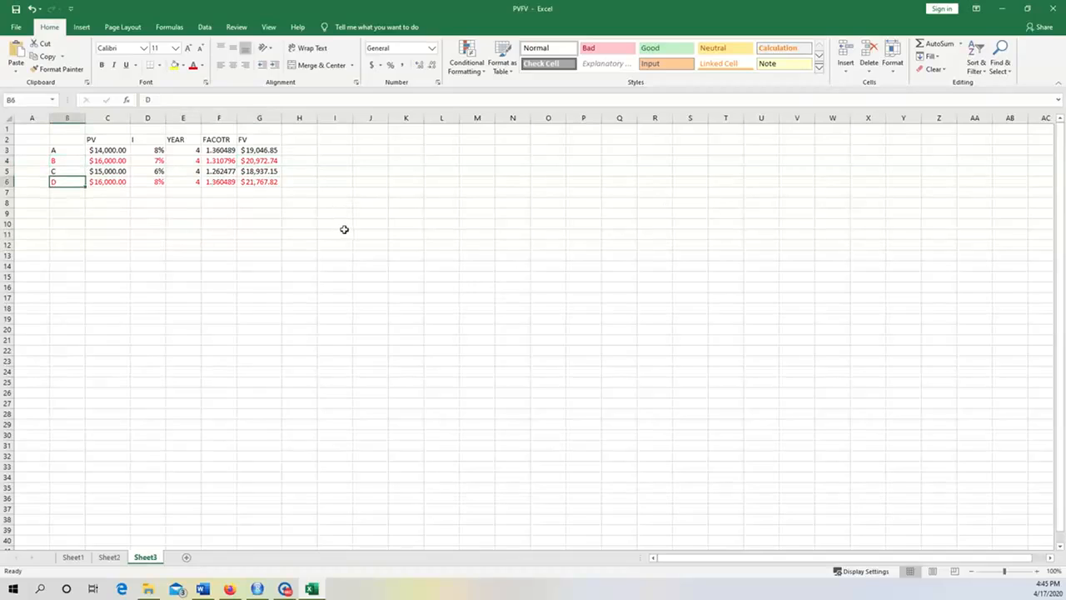
key(Right)
key(Right)
key(Right)
key(Right)
key(Right)
key(Down)
key(Down)
key(Down)
key(Left)
key(Left)
key(Left)
key(Left)
key(Left)
key(Up)
key(Up)
key(Up)
key(Up)
key(Up)
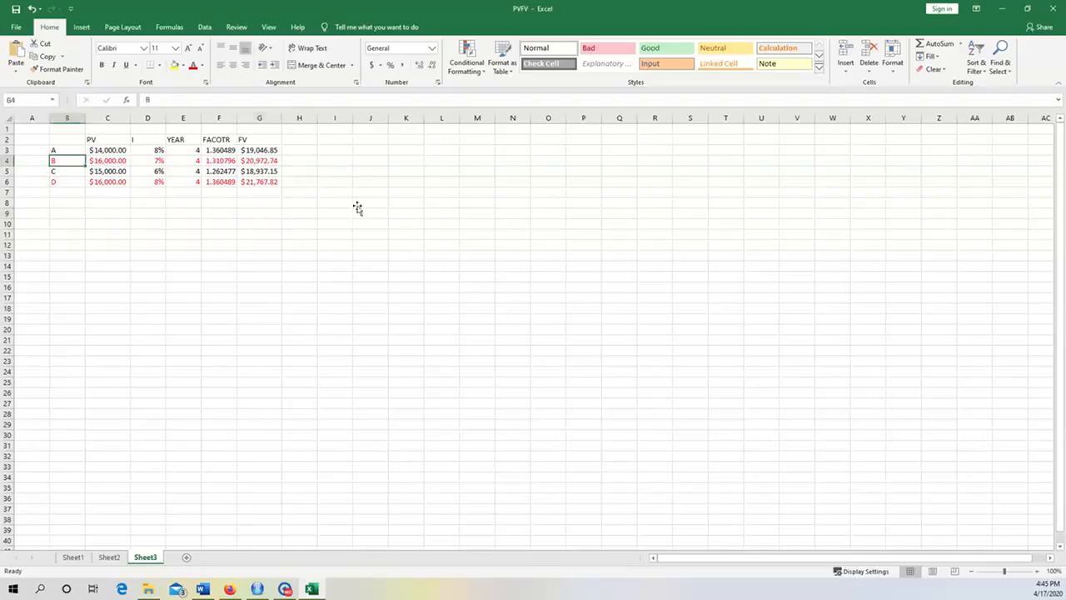
key(Down)
key(Down)
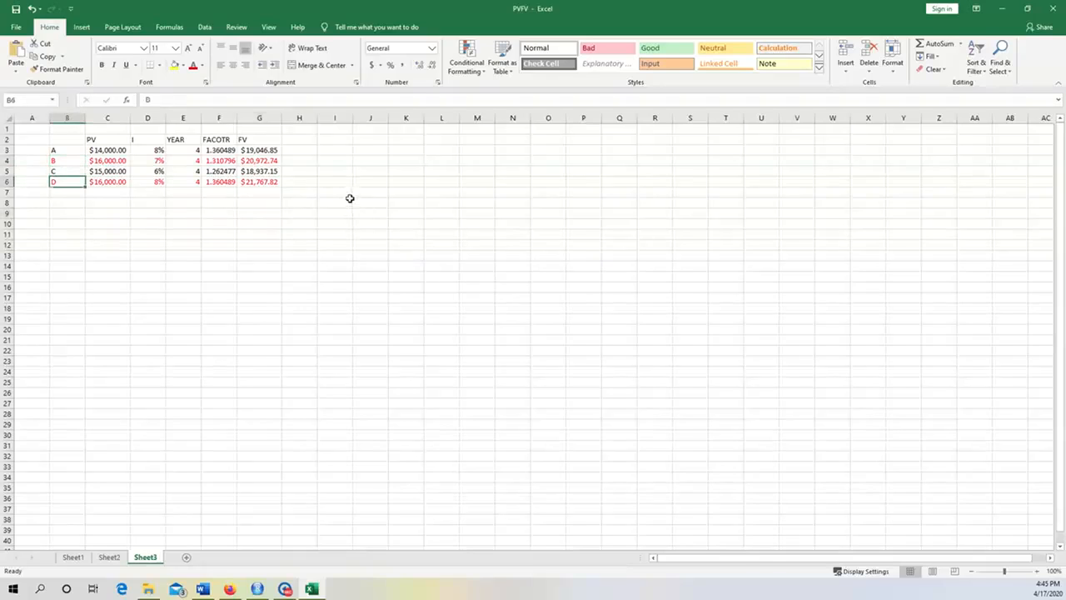
drag(67, 160, 270, 170)
click(250, 223)
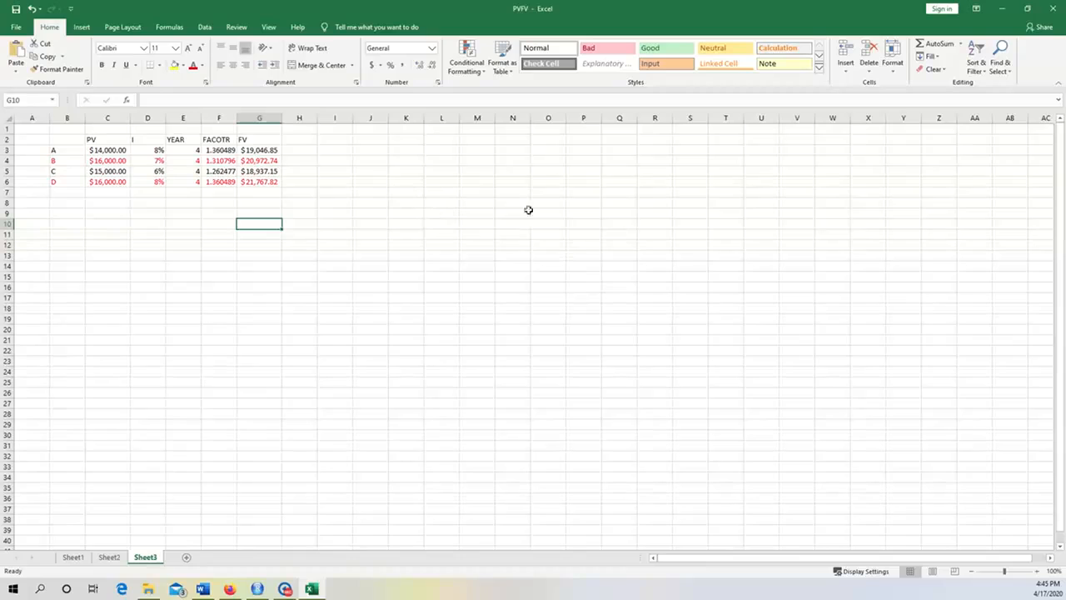
click(370, 213)
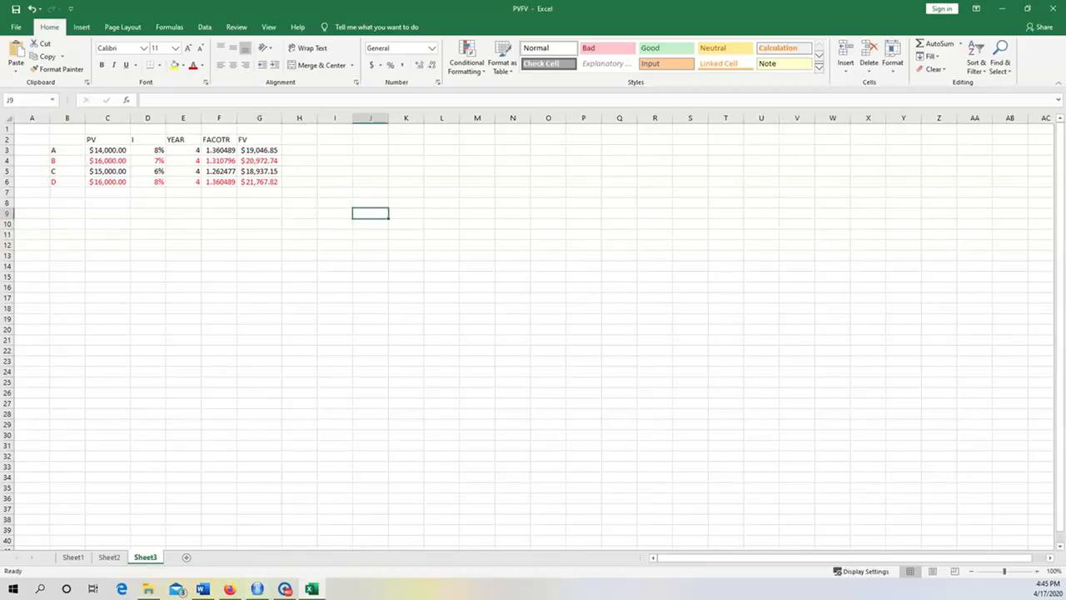
click(285, 589)
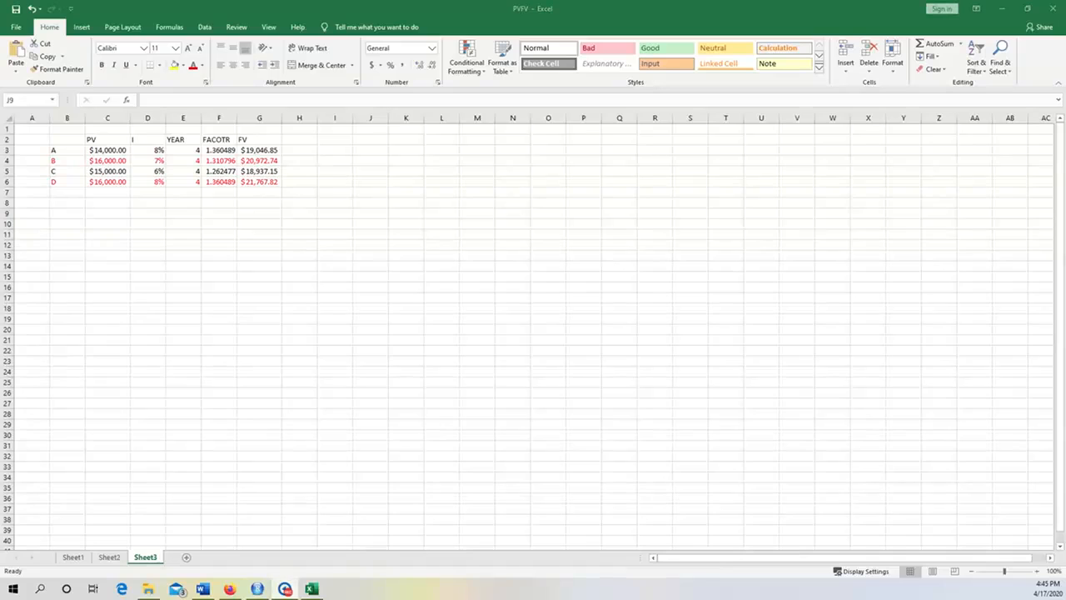